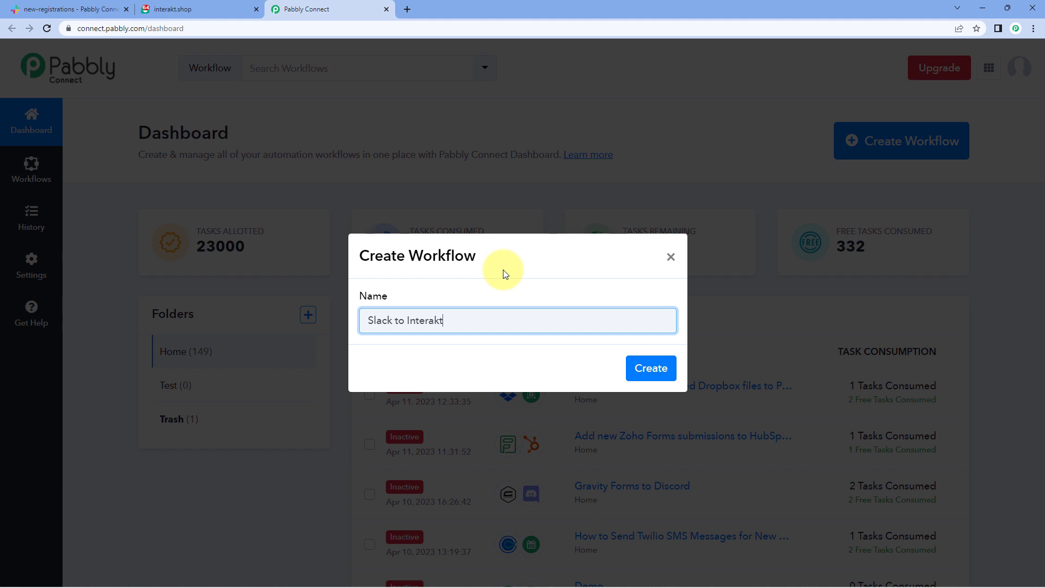
# Step: Create the Slack to Interakt workflow and expand its trigger step to show the app choices
pyautogui.click(651, 368)
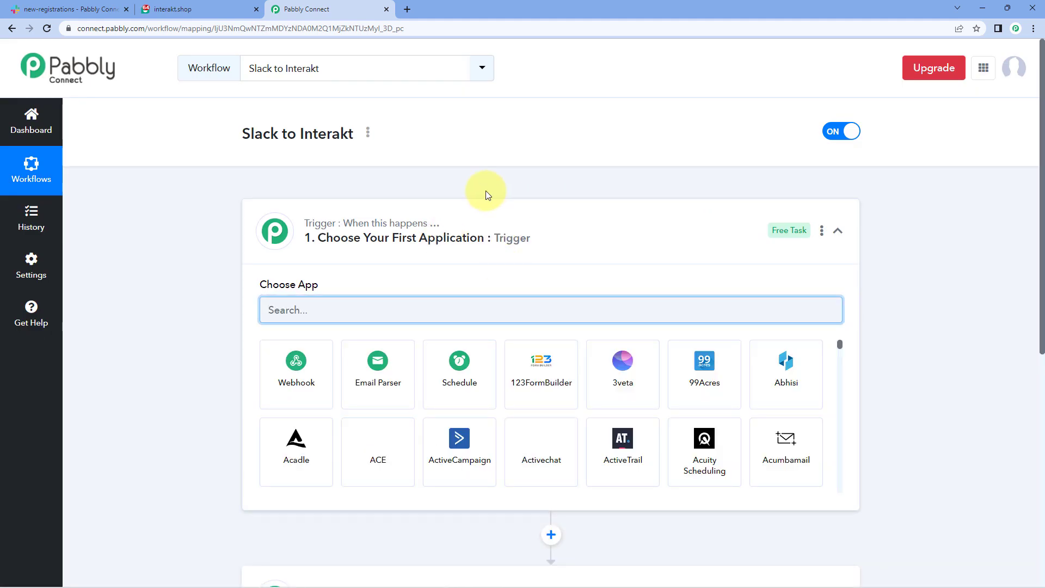
pyautogui.click(517, 212)
pyautogui.scroll(-1, 214, 227)
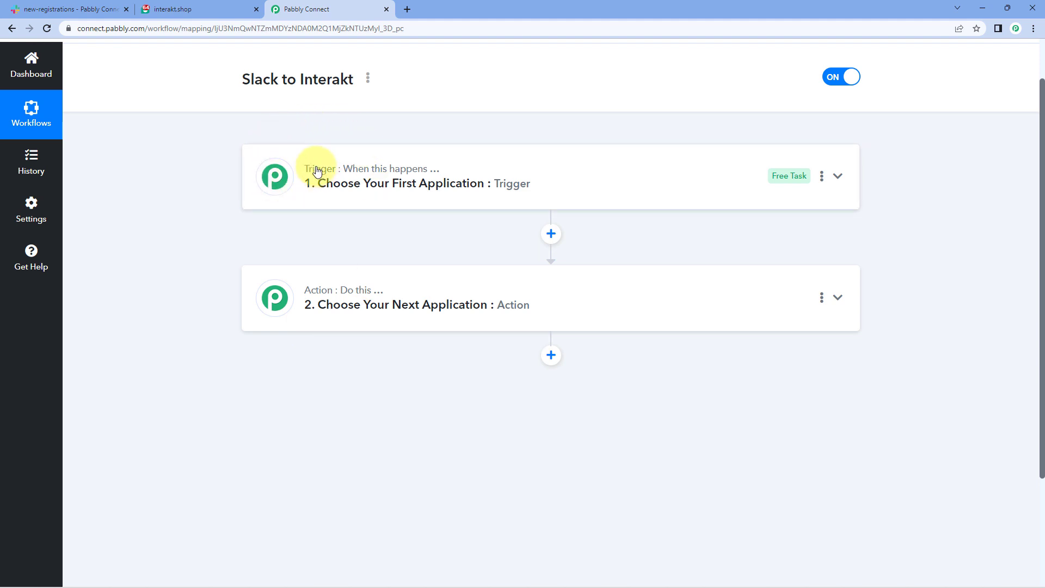
pyautogui.moveTo(356, 173)
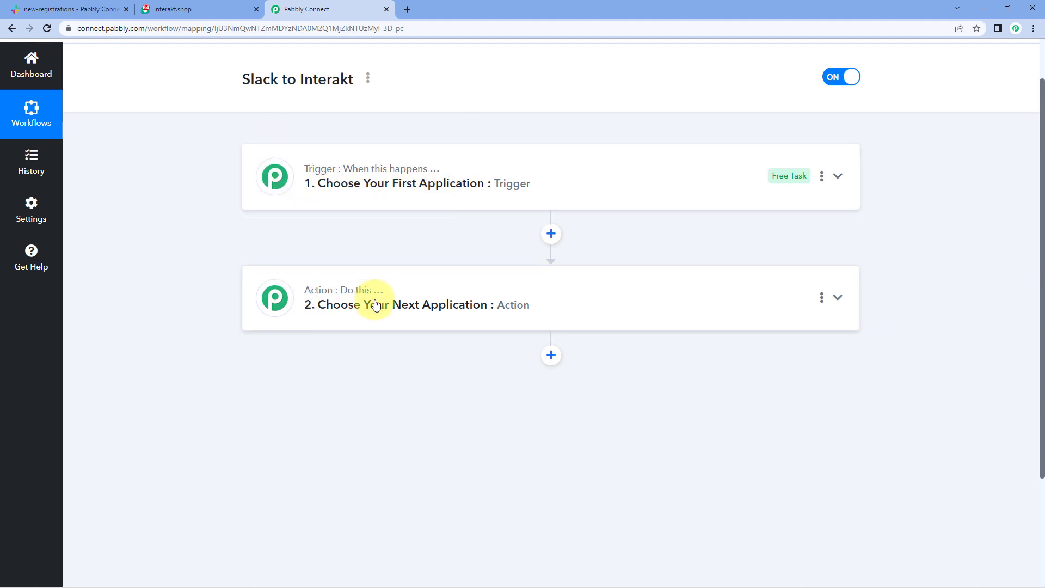
pyautogui.click(507, 171)
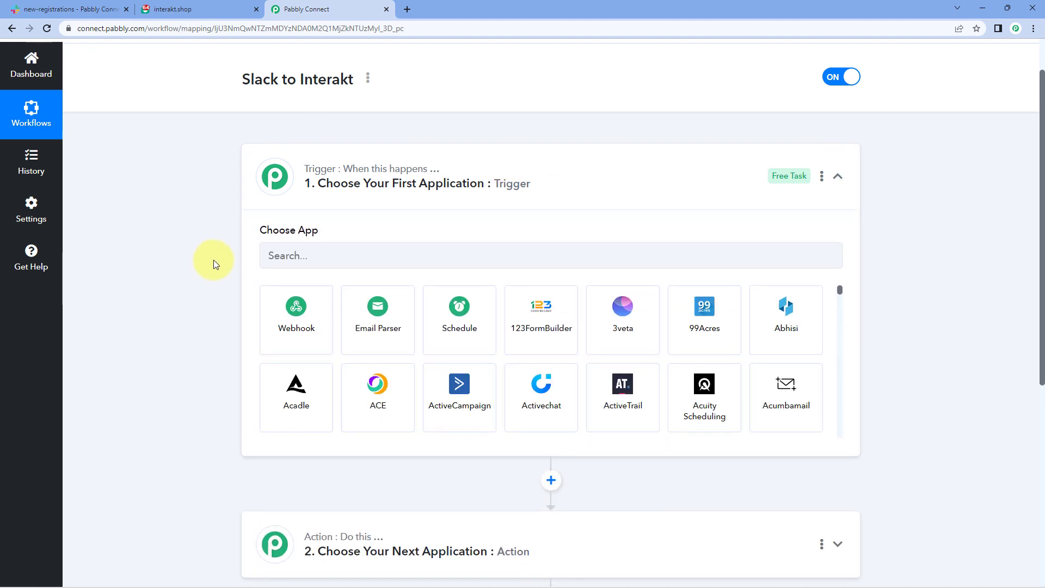
pyautogui.scroll(-1, 214, 259)
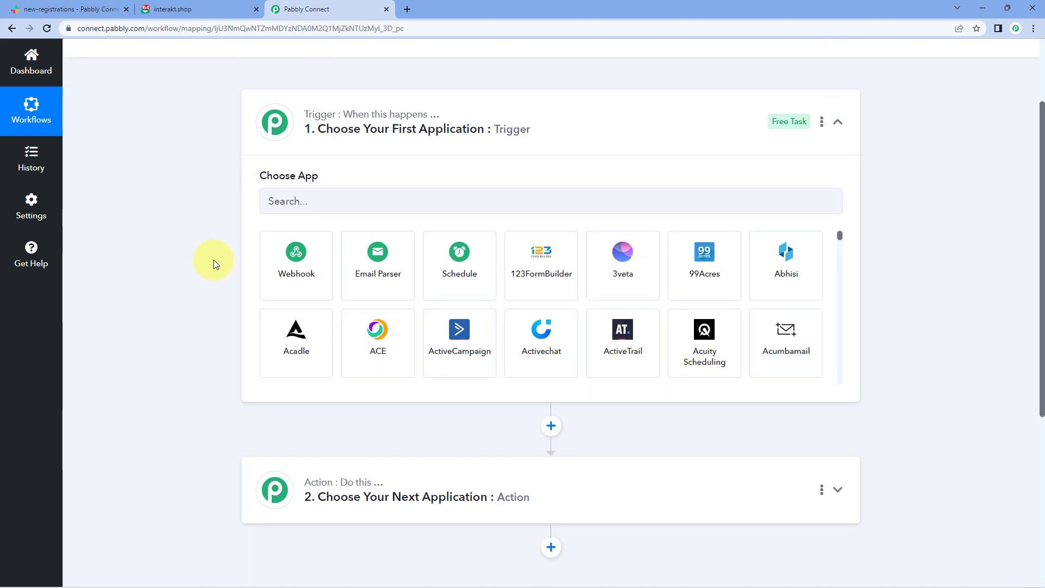
# Step: Look at the new-registrations channel in Slack, return to Pabbly Connect and view the workflow's trigger and action steps
pyautogui.click(69, 9)
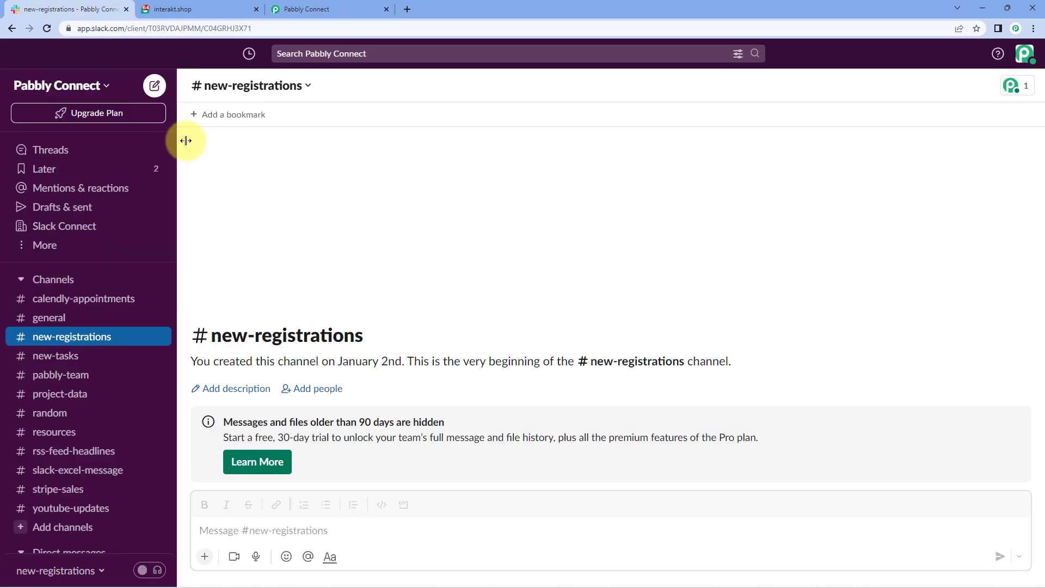
pyautogui.click(337, 6)
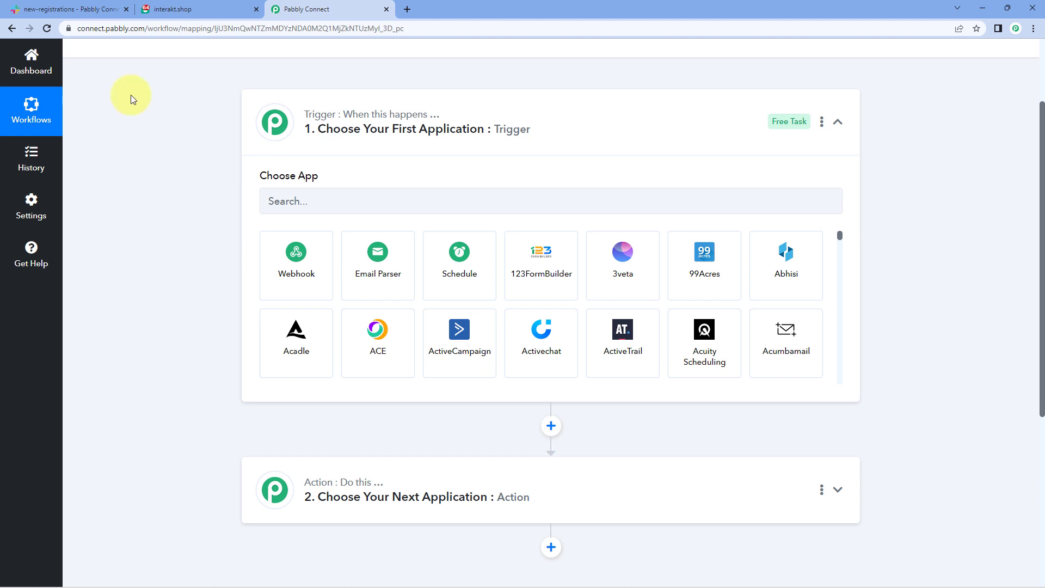
pyautogui.click(71, 9)
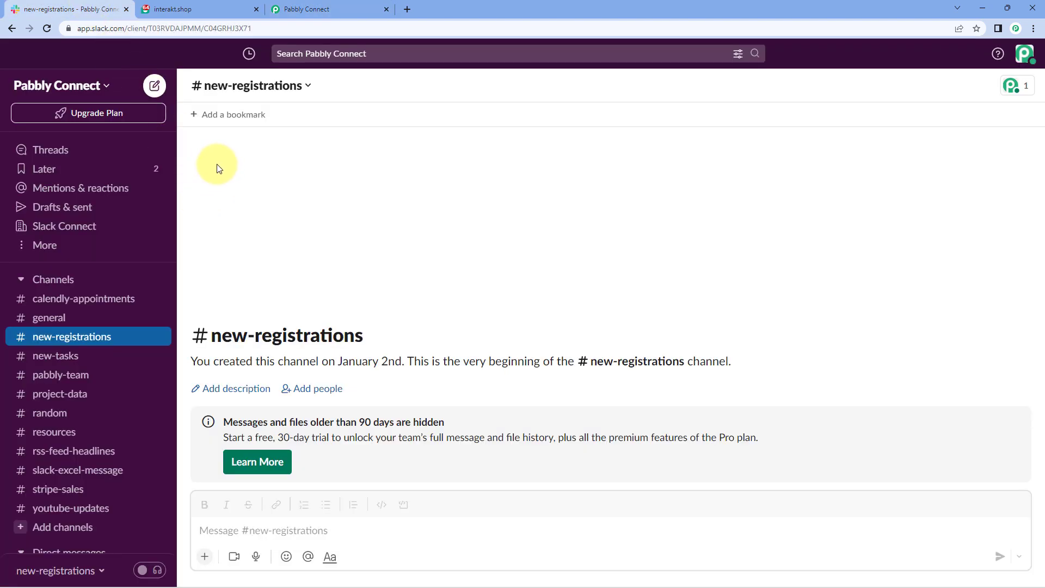
pyautogui.click(329, 11)
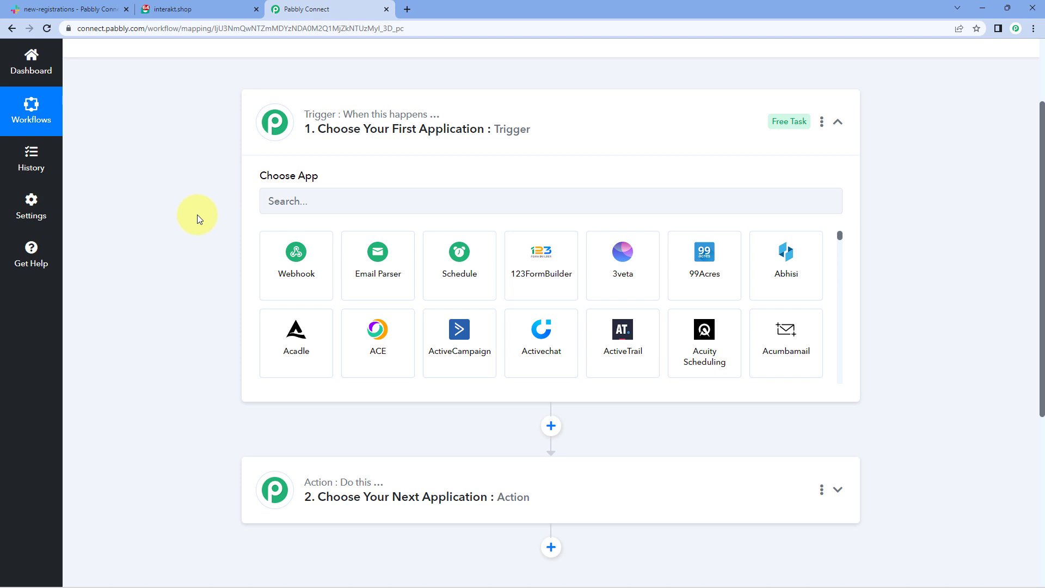
pyautogui.scroll(-2, 195, 223)
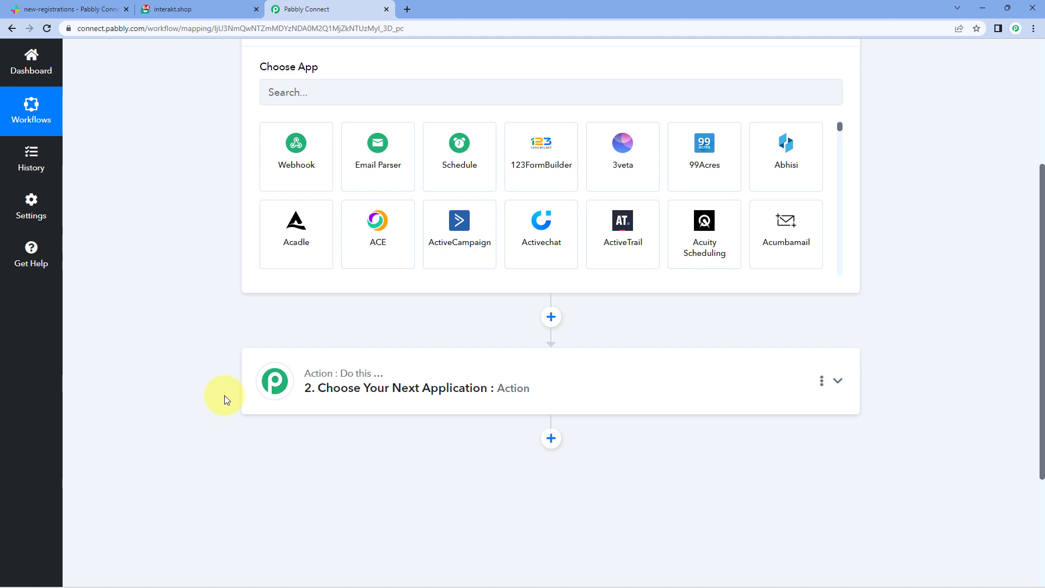
pyautogui.scroll(4, 240, 354)
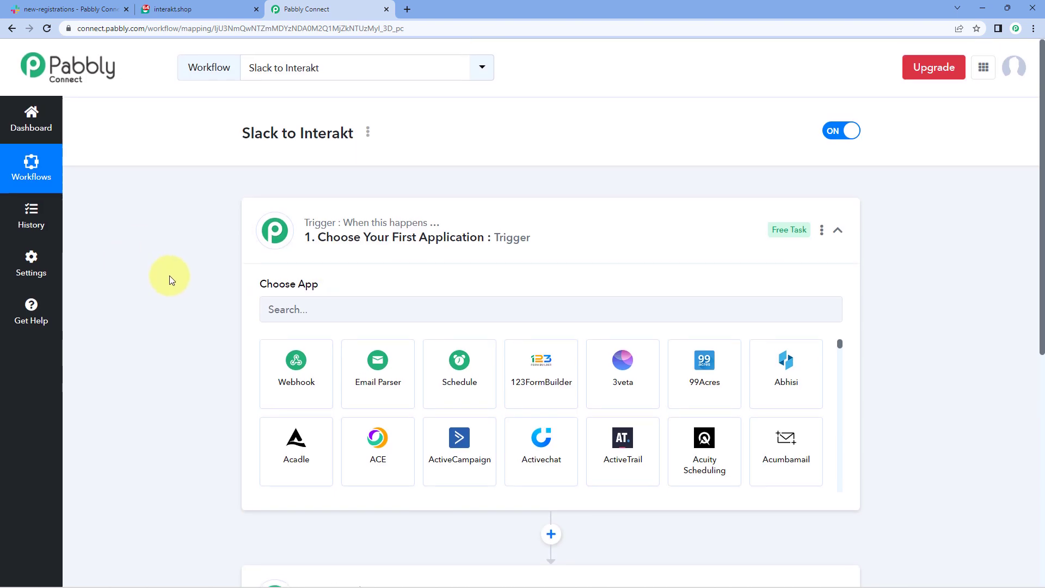
# Step: Choose Slack as the trigger app and New Channel as the trigger event
pyautogui.scroll(-2, 171, 277)
pyautogui.click(332, 202)
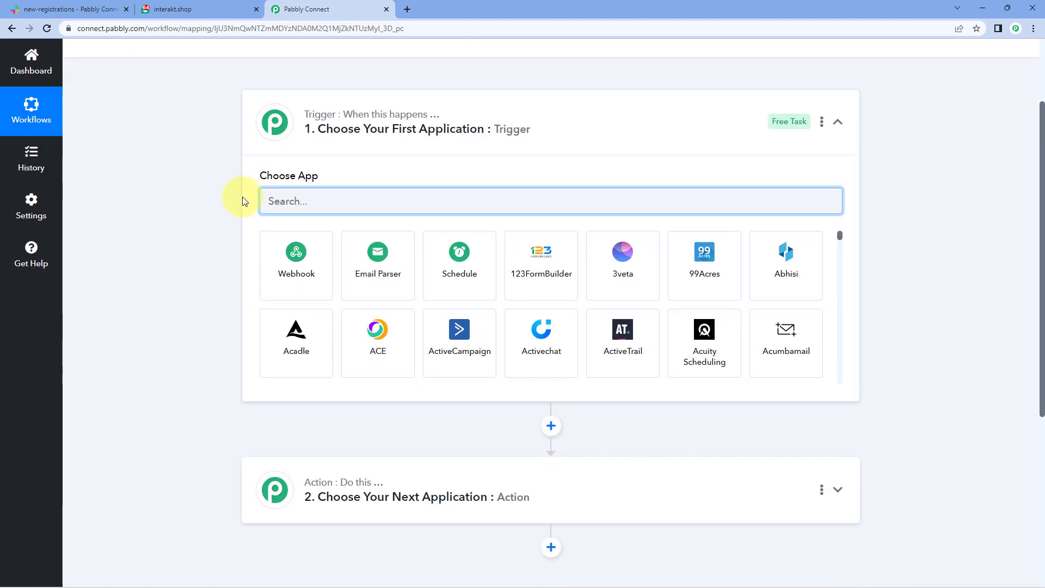
pyautogui.write('Slack')
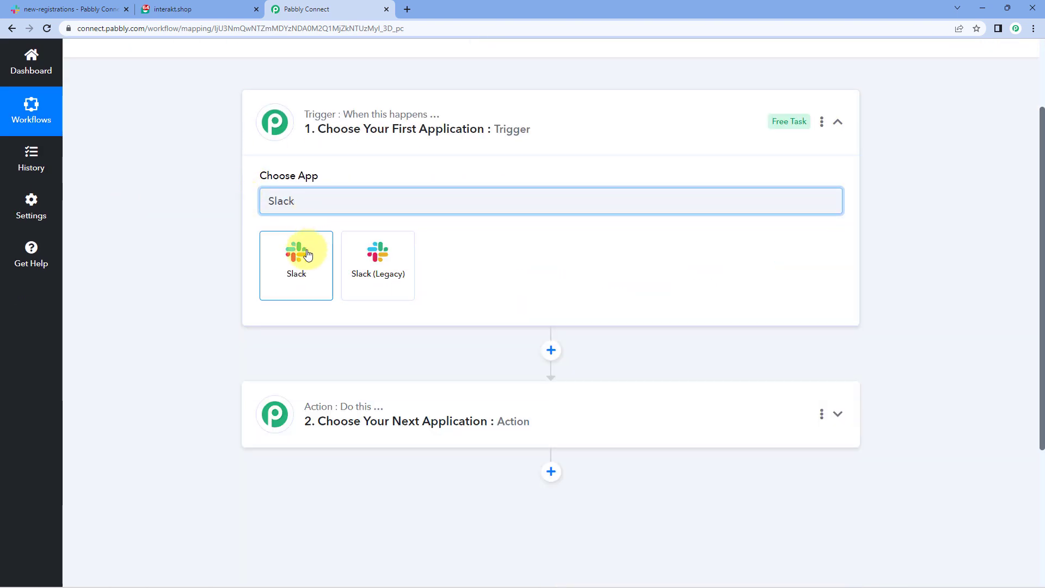
pyautogui.click(307, 254)
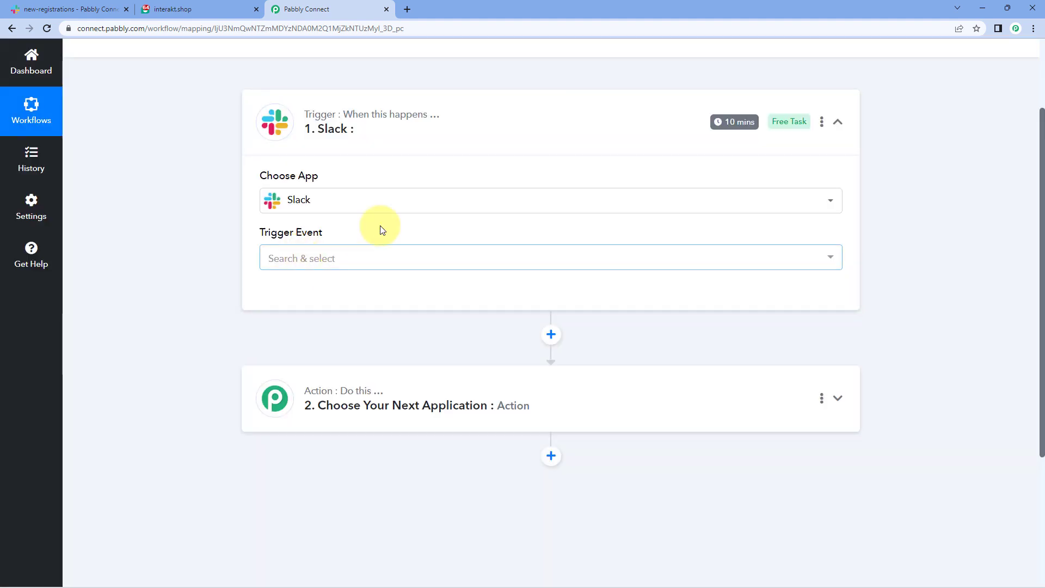
pyautogui.click(367, 260)
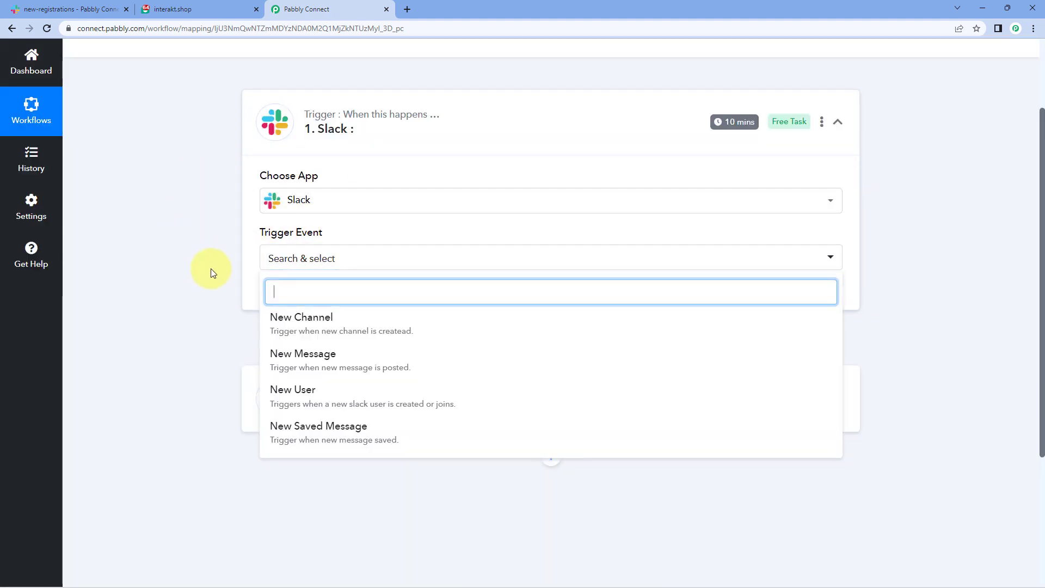
pyautogui.scroll(-1, 210, 269)
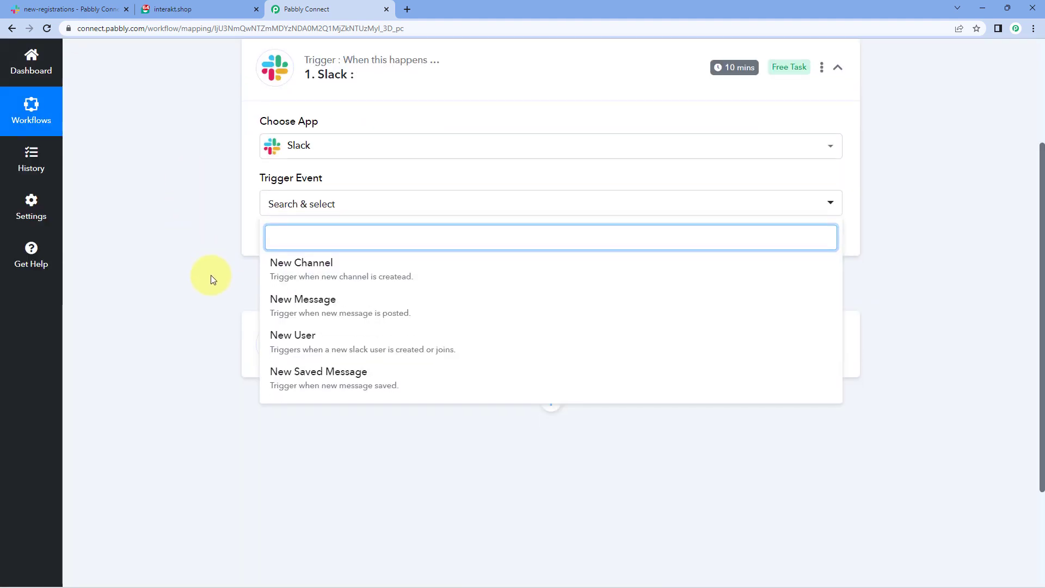
pyautogui.click(359, 267)
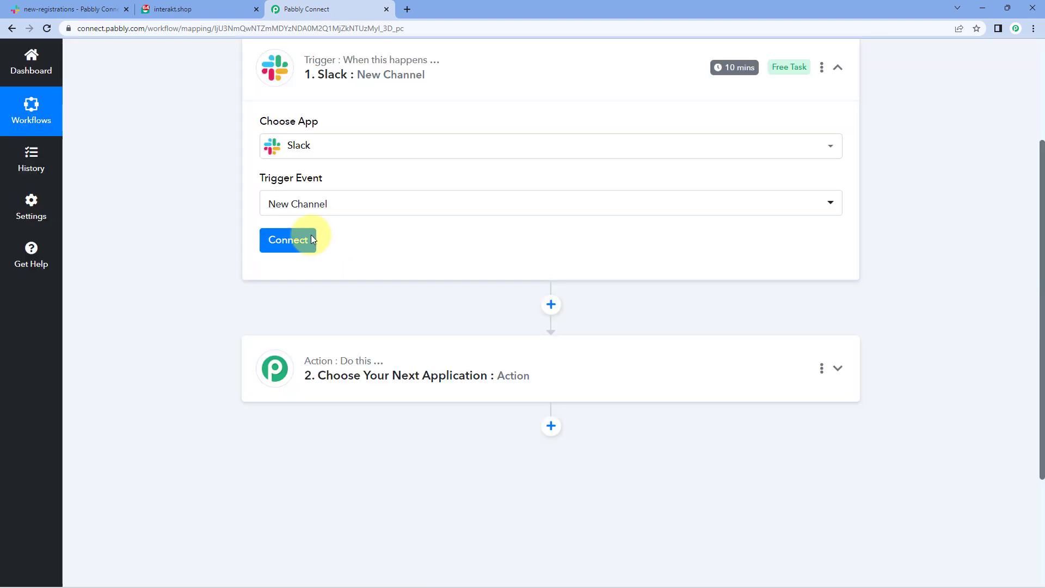
# Step: Start adding a new Slack connection for the trigger and open its token type prompt
pyautogui.click(288, 240)
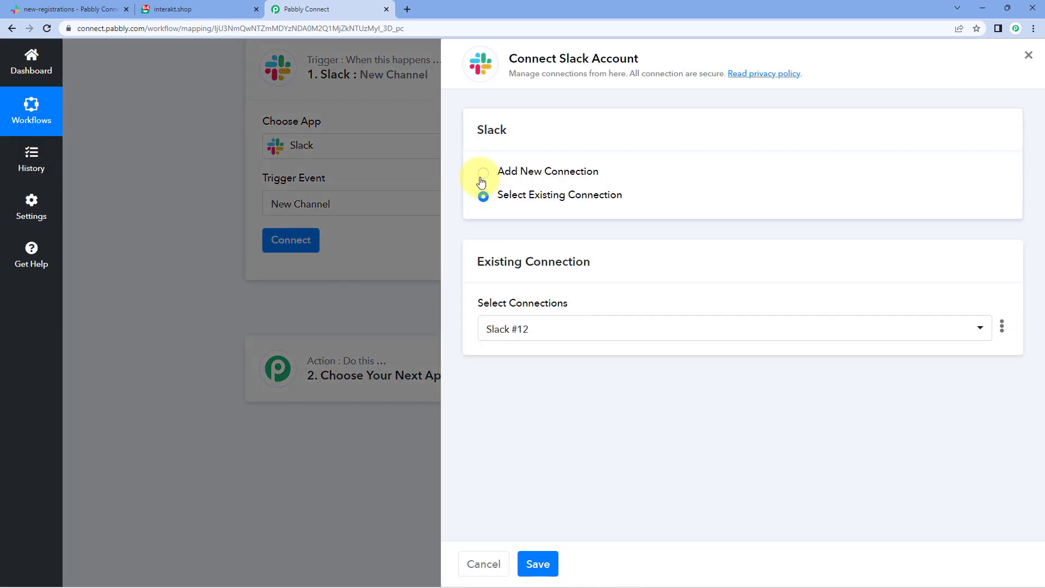
pyautogui.click(482, 173)
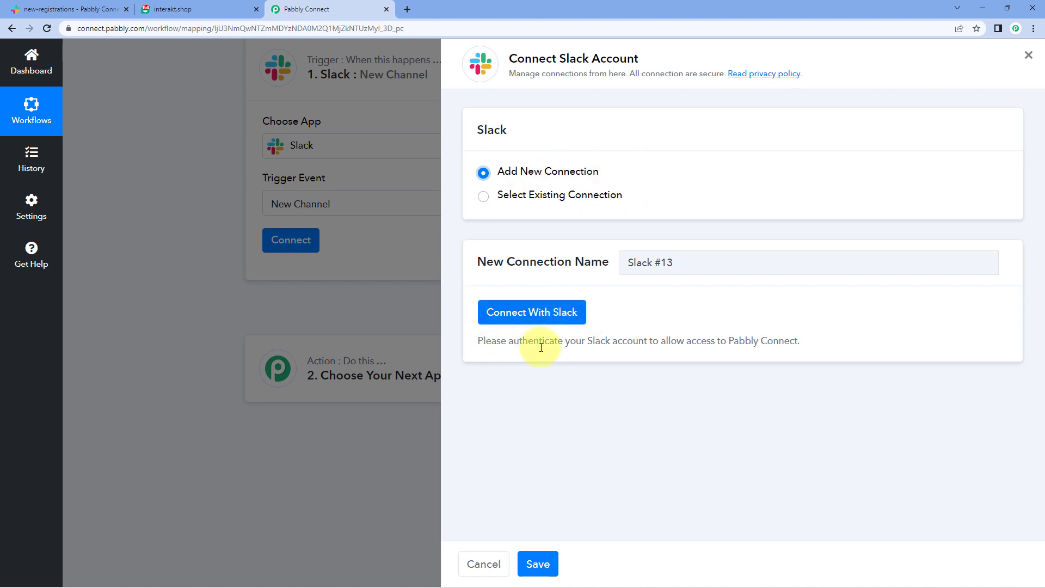
pyautogui.click(527, 320)
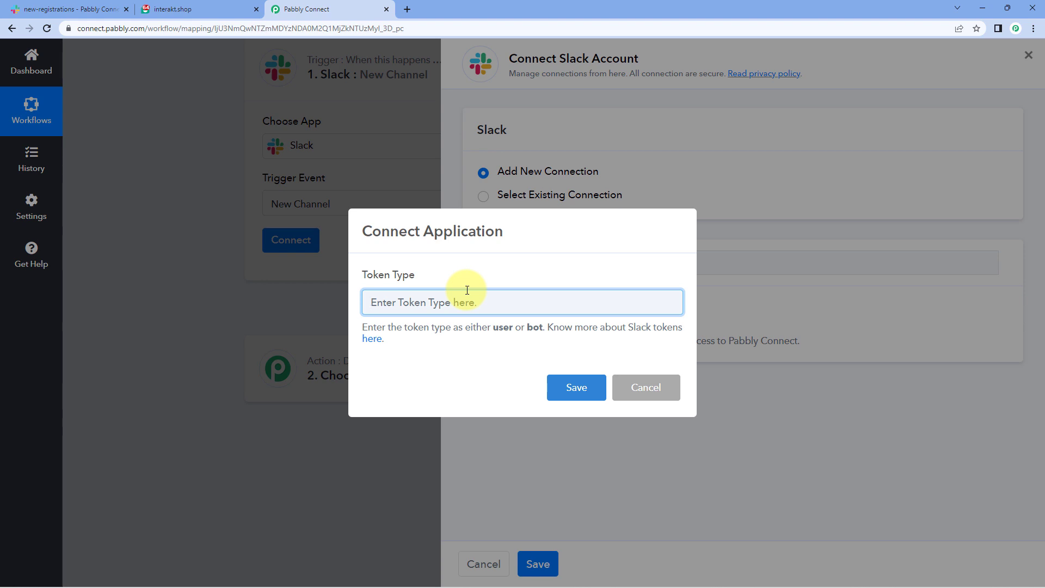
pyautogui.doubleClick(503, 327)
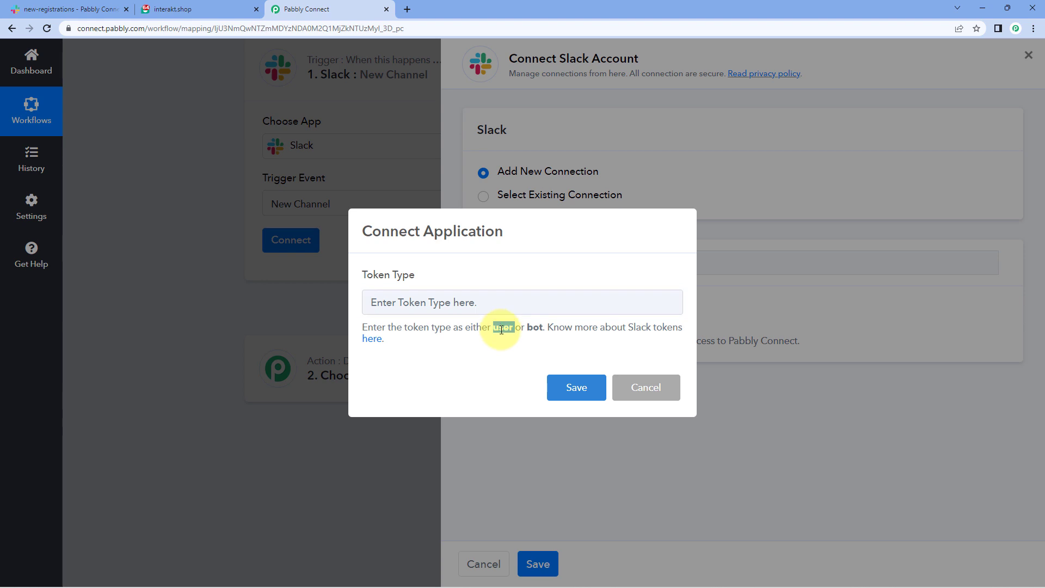
pyautogui.doubleClick(533, 328)
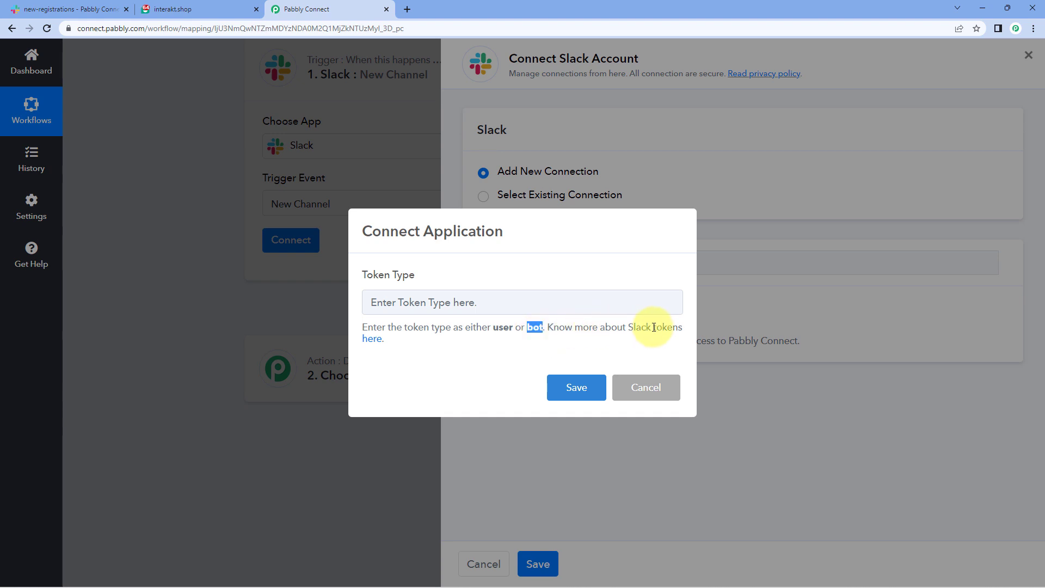
# Step: Read the linked forum thread on Slack token types and the user token's permissions, and return to the connection prompt
pyautogui.click(374, 343)
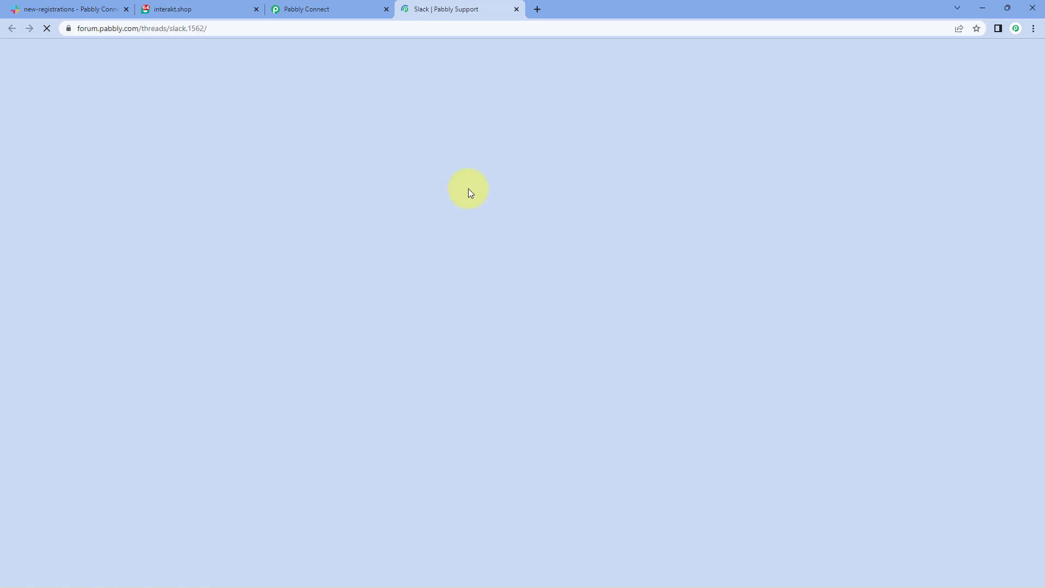
pyautogui.scroll(-6, 491, 243)
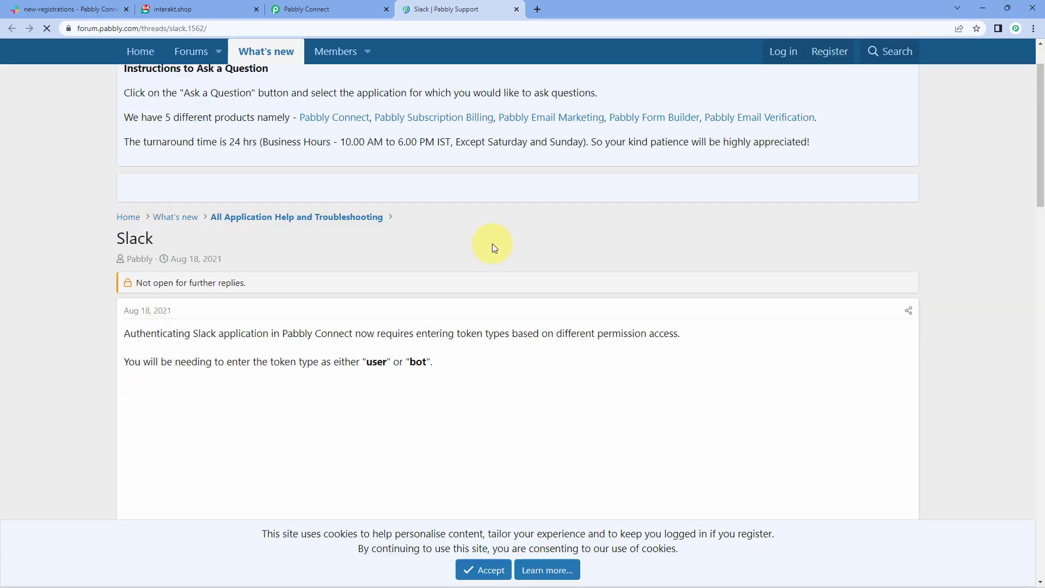
pyautogui.scroll(-3, 494, 243)
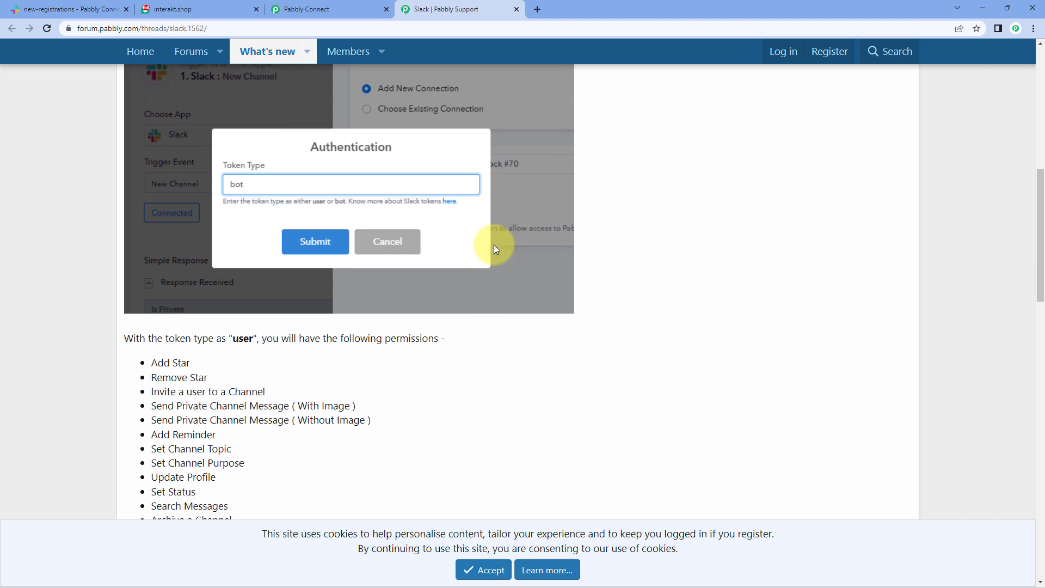
pyautogui.scroll(-2, 494, 244)
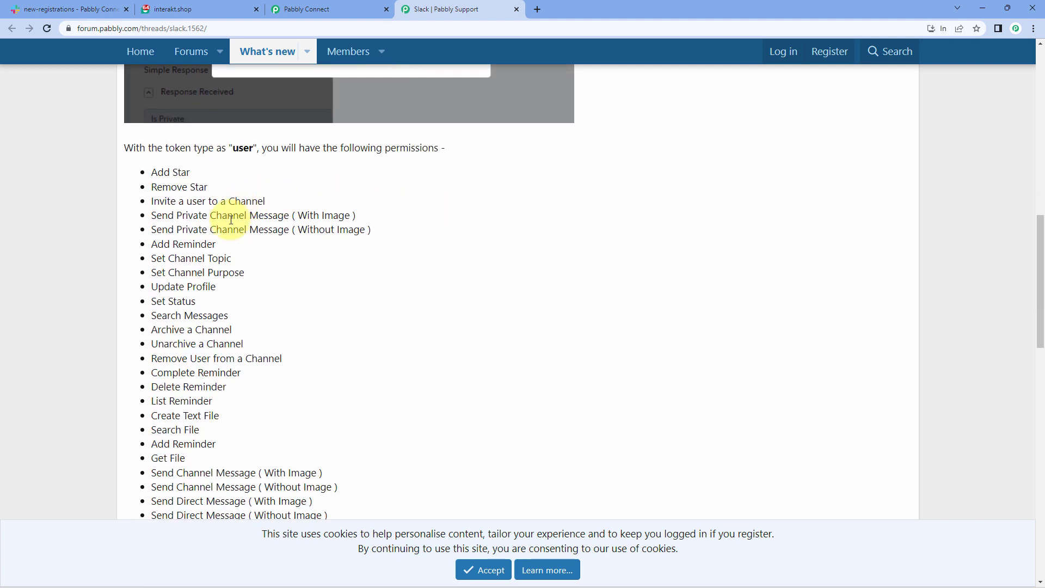
pyautogui.scroll(-2, 497, 198)
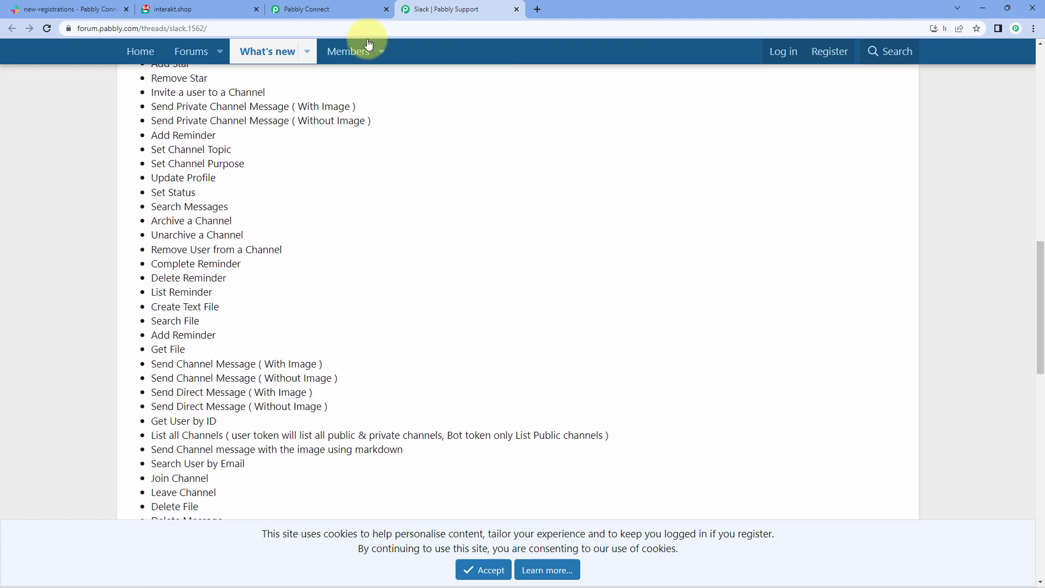
pyautogui.scroll(-1, 397, 213)
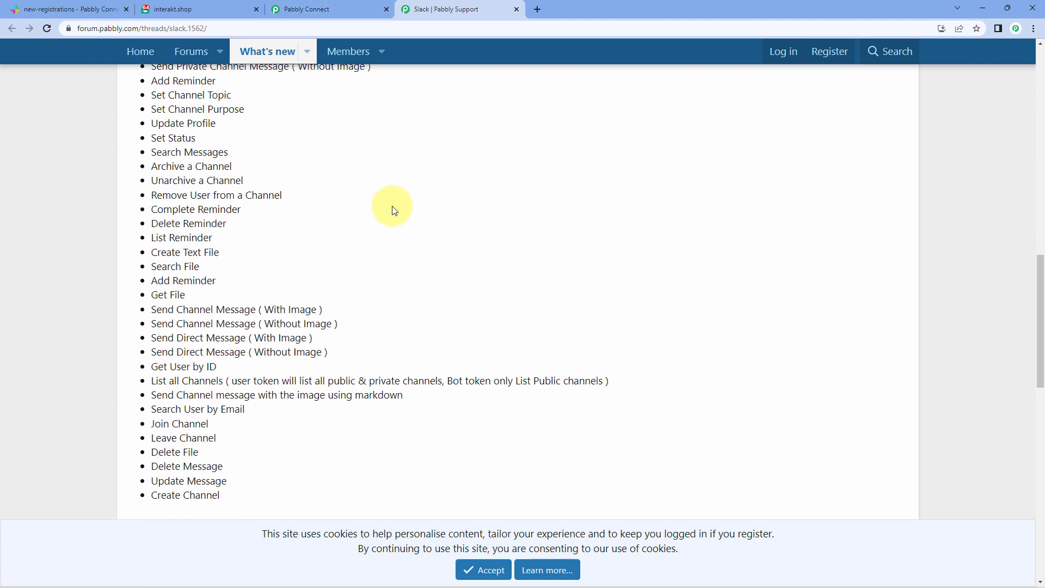
pyautogui.click(333, 8)
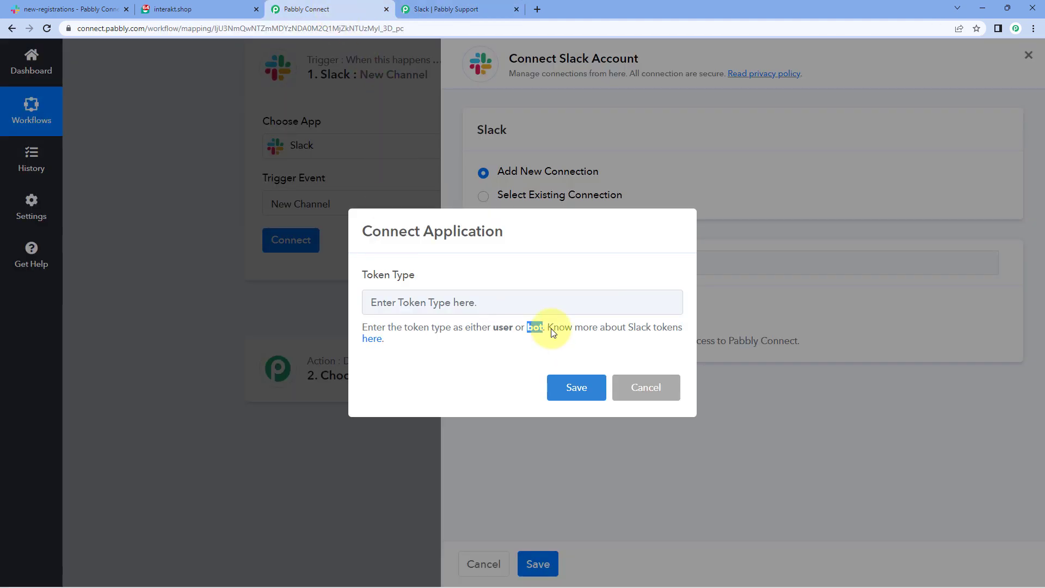
# Step: Set the Slack connection's token type to user and save it to launch the Slack authorization
pyautogui.doubleClick(503, 326)
pyautogui.hotkey('ctrl', 'c')
pyautogui.click(447, 294)
pyautogui.hotkey('ctrl', 'v')
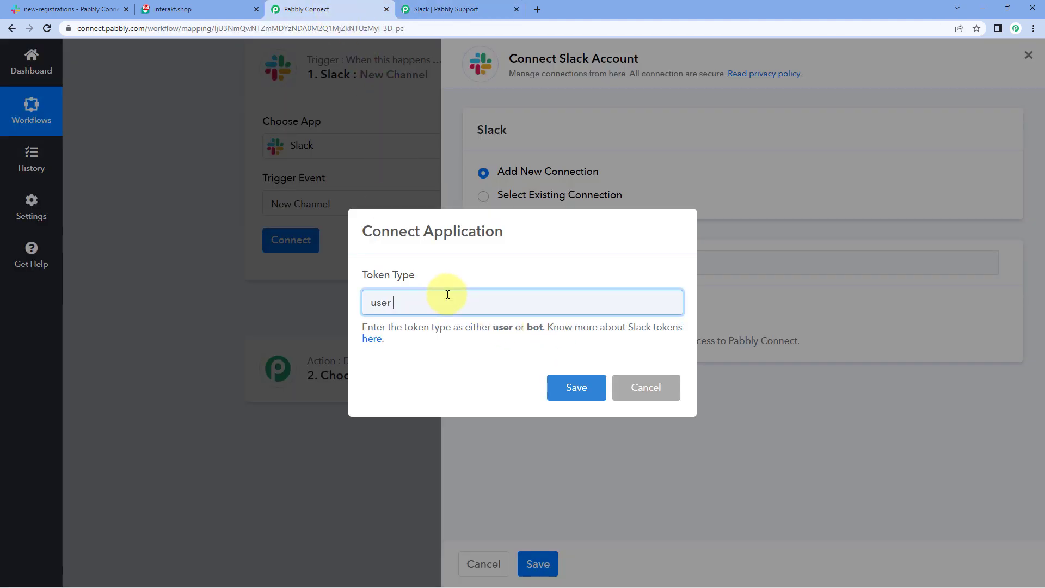
pyautogui.press('BackSpace')
pyautogui.click(571, 383)
pyautogui.click(522, 319)
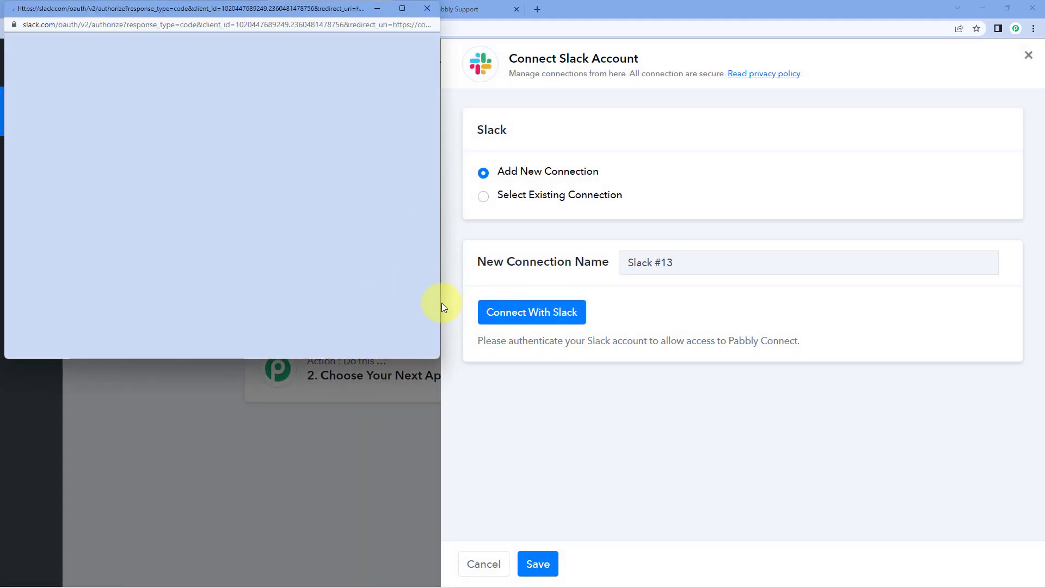
# Step: Switch the Slack authorization to the Pabbly Connect workspace and allow the requested access
pyautogui.moveTo(169, 12); pyautogui.dragTo(172, 58)
pyautogui.click(93, 10)
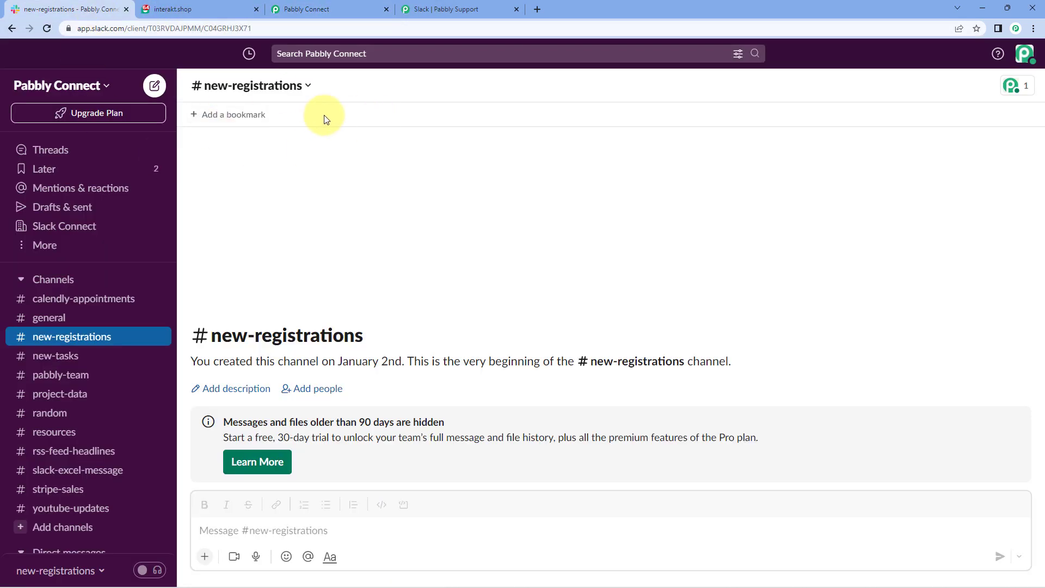
pyautogui.click(361, 6)
pyautogui.hotkey('alt', 'Tab')
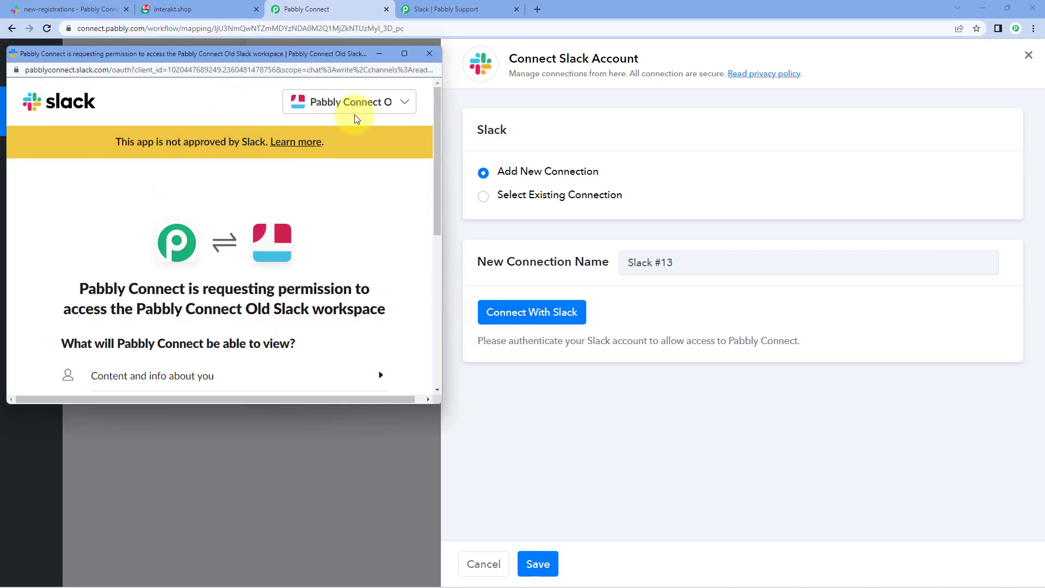
pyautogui.click(402, 102)
pyautogui.click(330, 149)
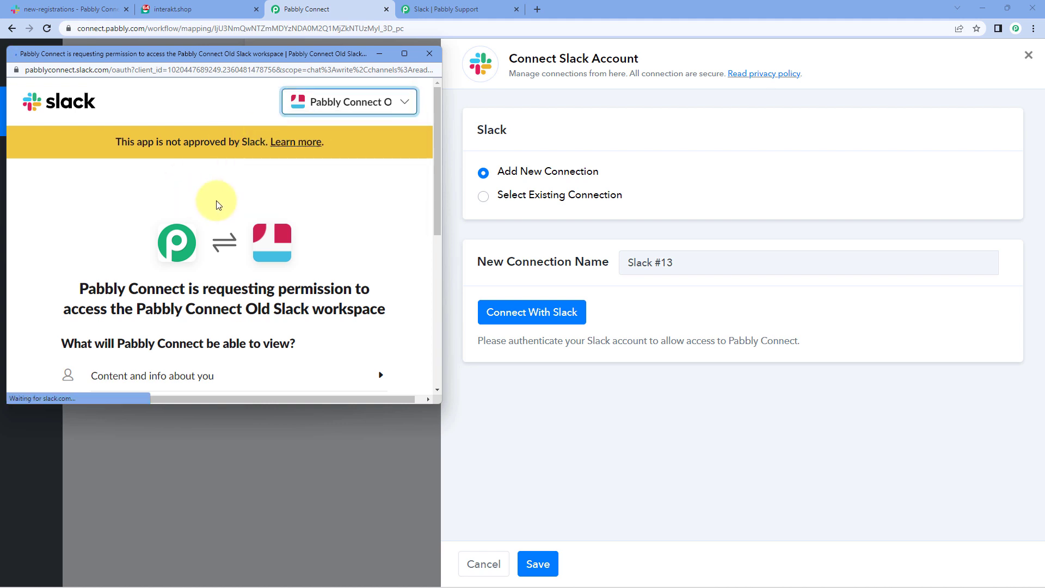
pyautogui.scroll(-8, 260, 218)
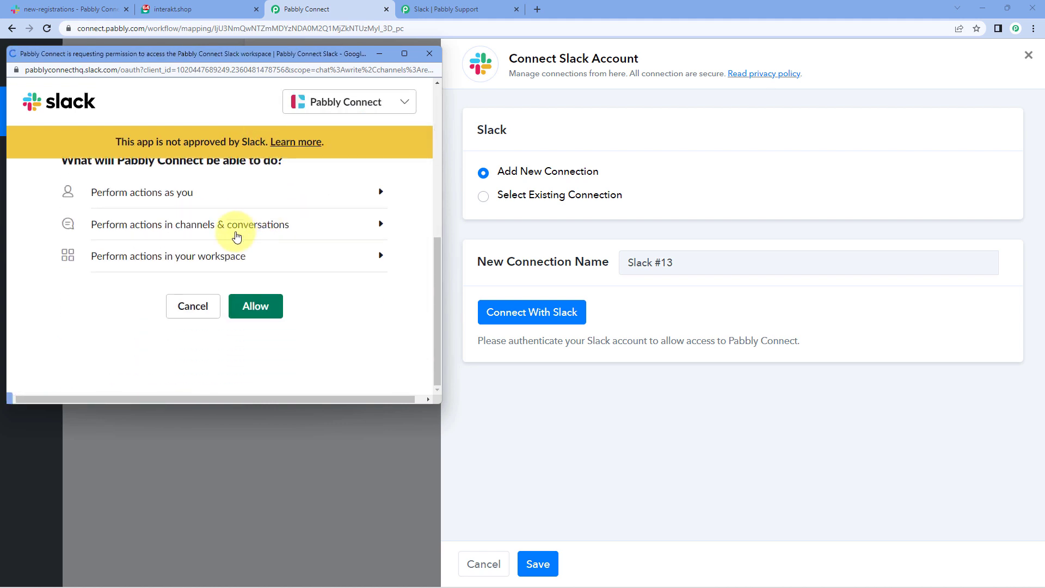
pyautogui.click(259, 306)
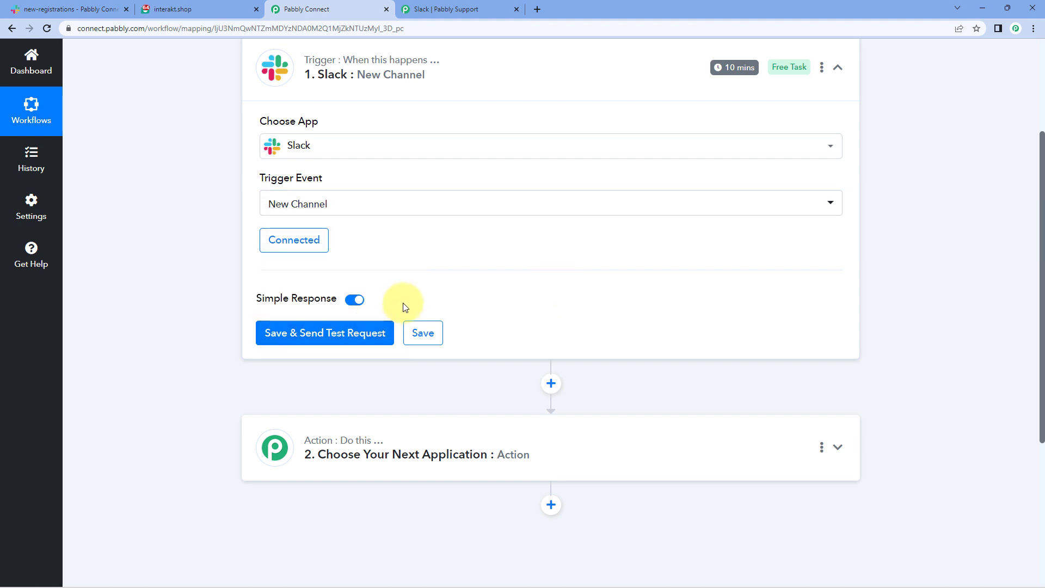
# Step: Create a channel named pabbly-test in the Slack workspace and dismiss the prompt to add people
pyautogui.click(65, 9)
pyautogui.scroll(-2, 98, 276)
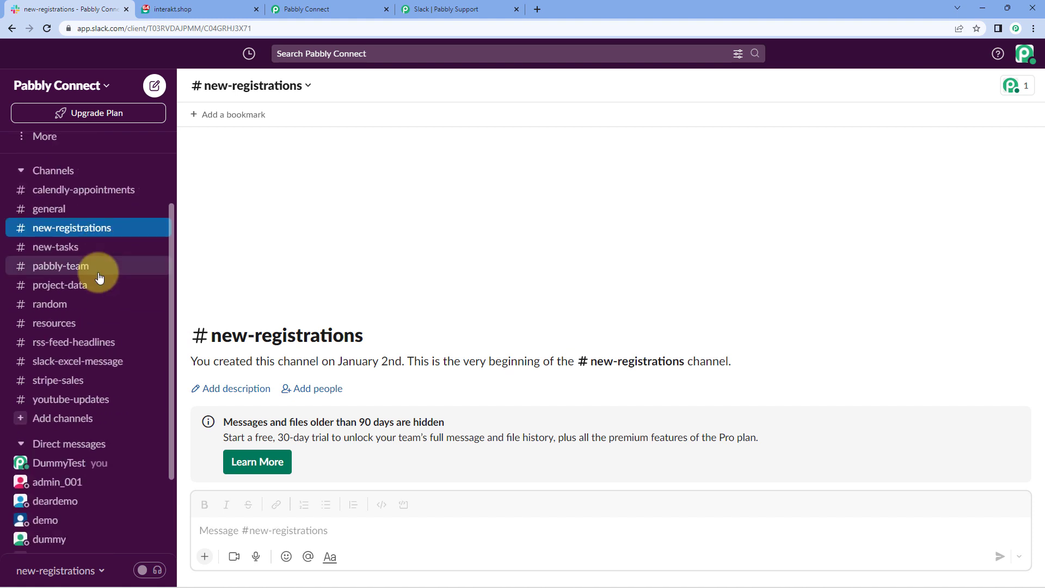
pyautogui.click(58, 419)
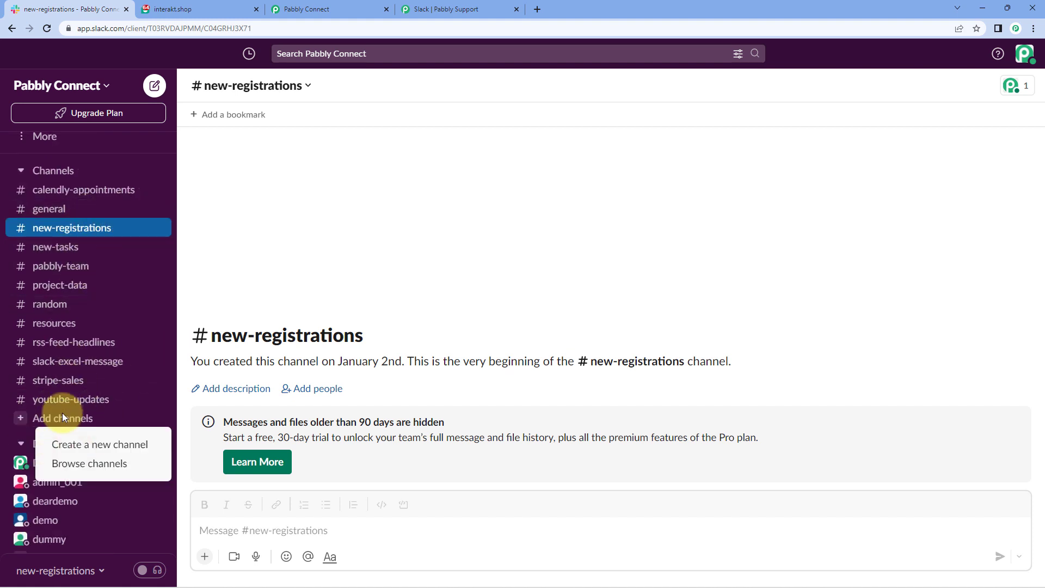
pyautogui.click(81, 441)
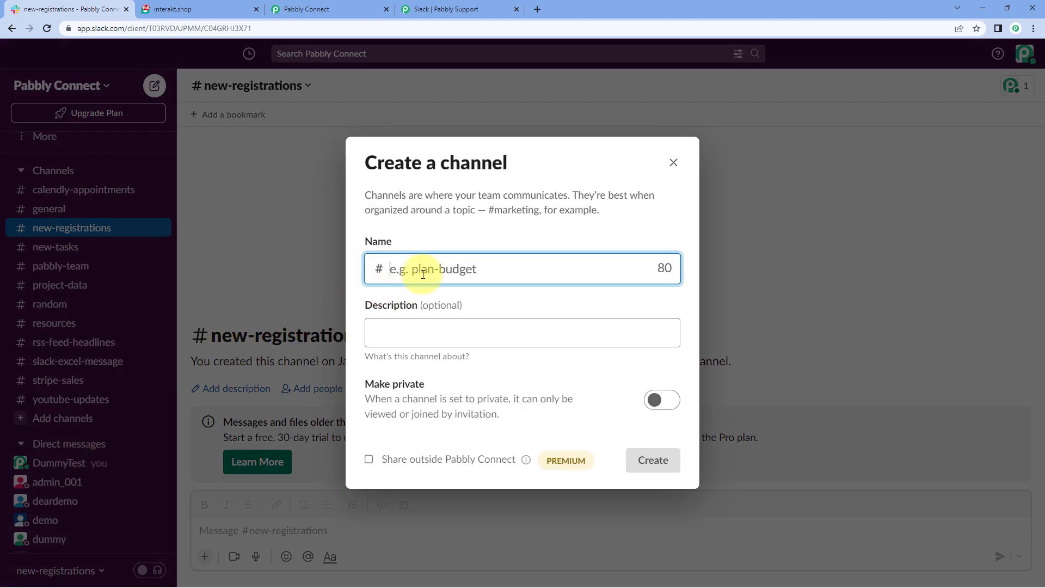
pyautogui.click(422, 274)
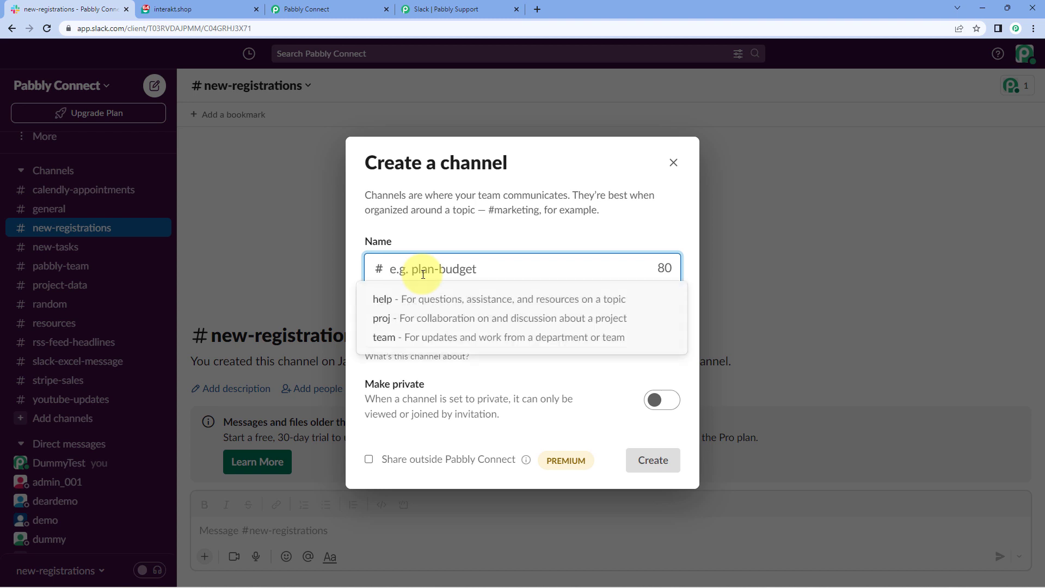
pyautogui.write('pabbly-test')
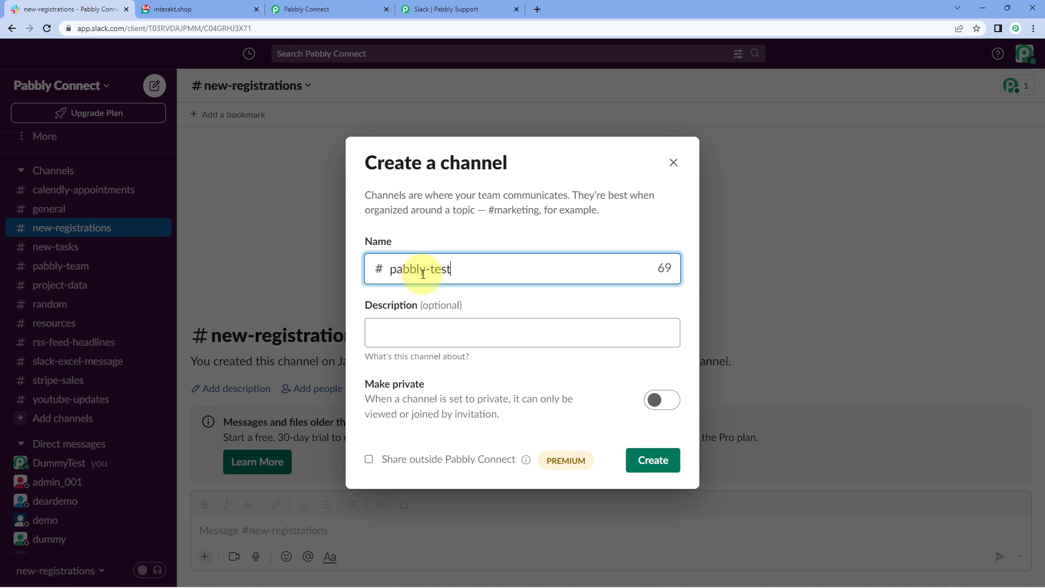
pyautogui.click(648, 462)
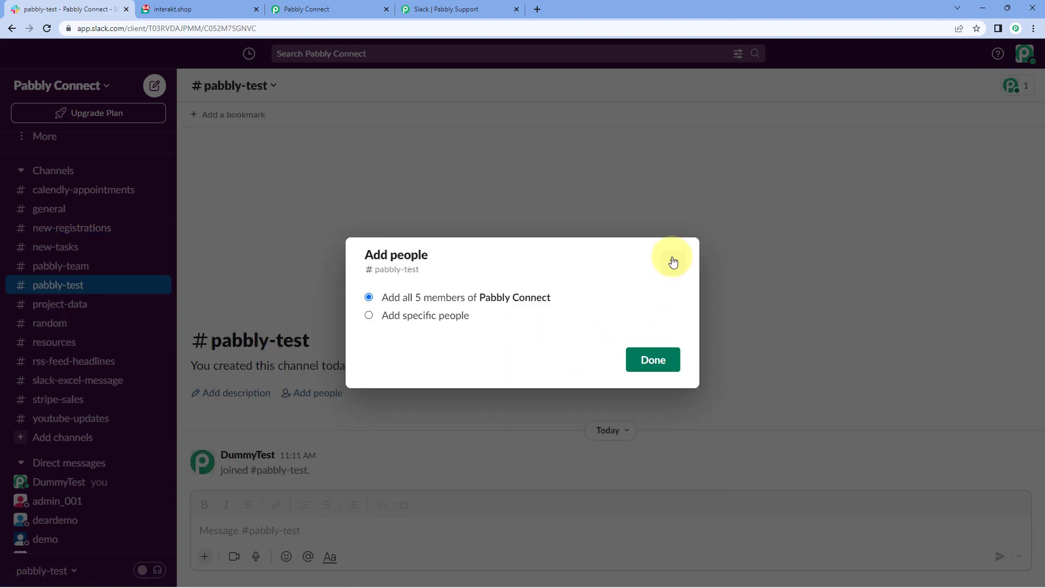
pyautogui.click(673, 263)
pyautogui.click(647, 369)
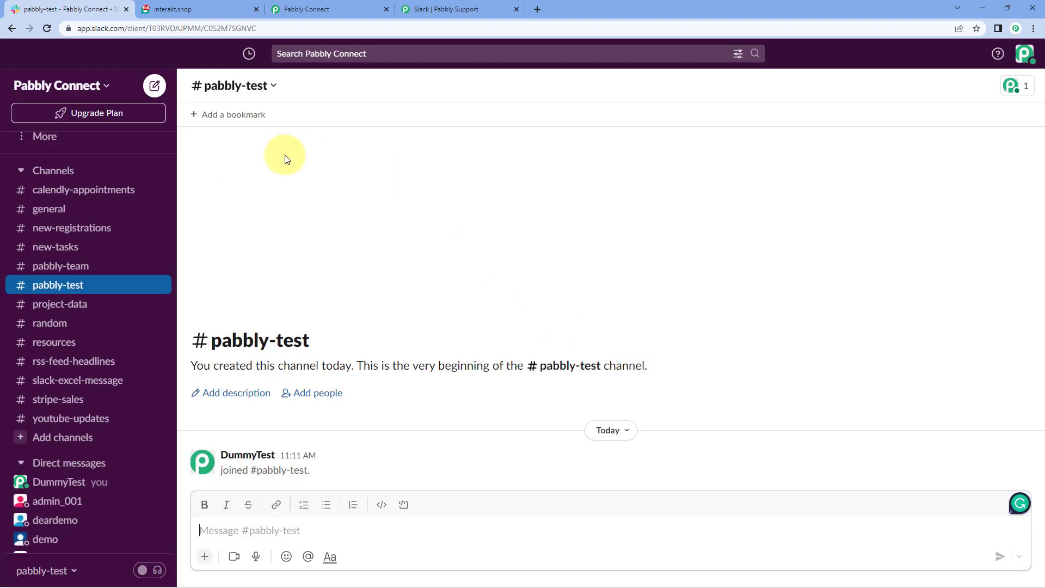
# Step: Switch back to the Pabbly Connect workflow, save the Slack trigger and send a test request to capture the response
pyautogui.click(323, 2)
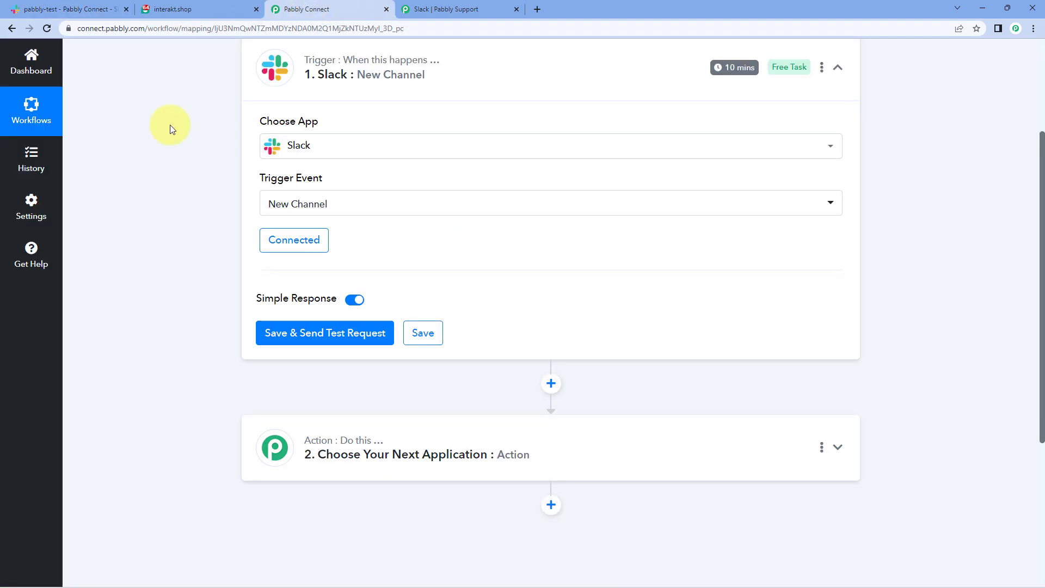
pyautogui.click(332, 341)
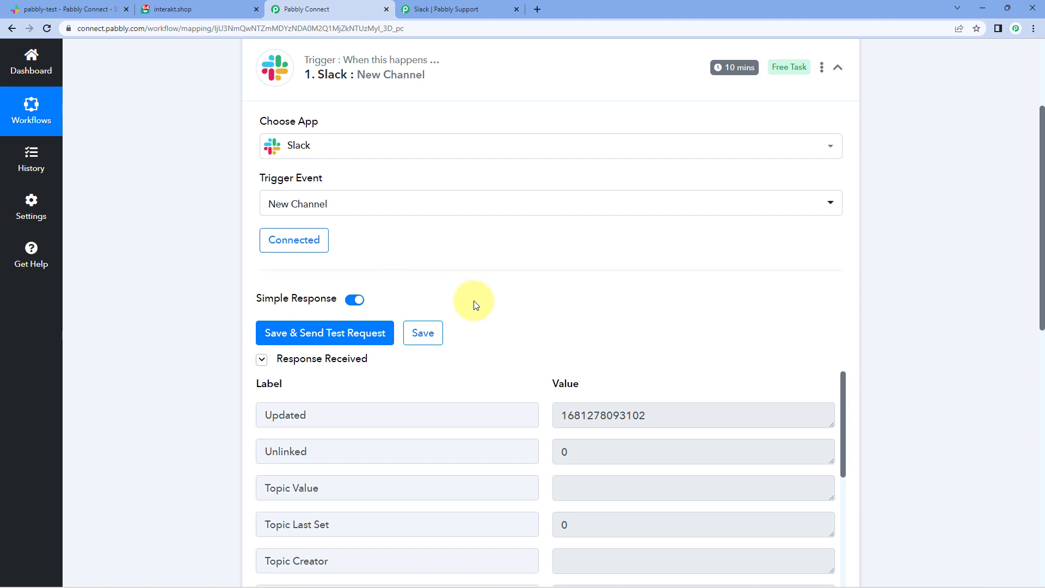
pyautogui.scroll(-3, 476, 305)
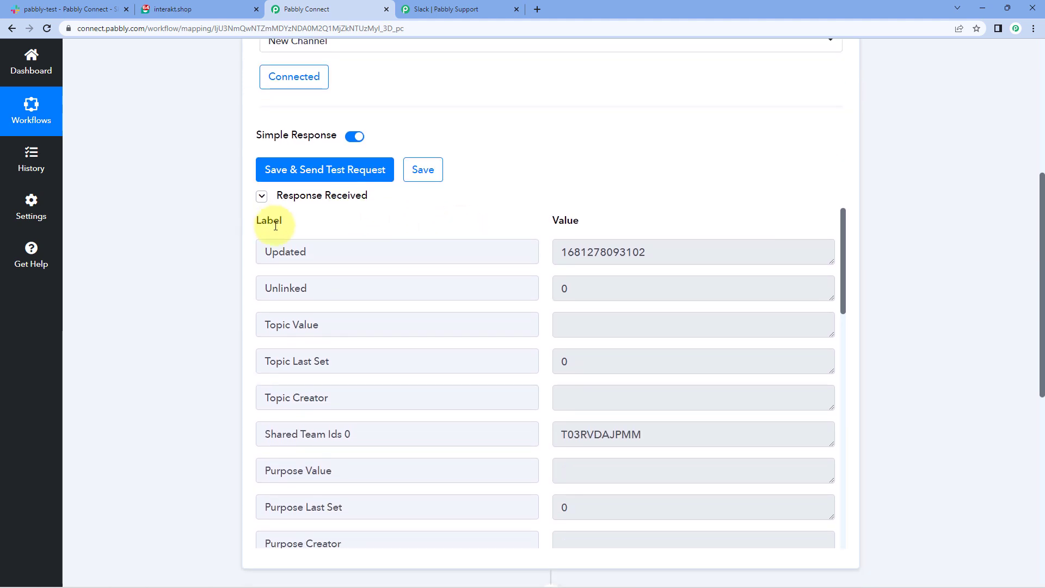
pyautogui.scroll(-2, 536, 186)
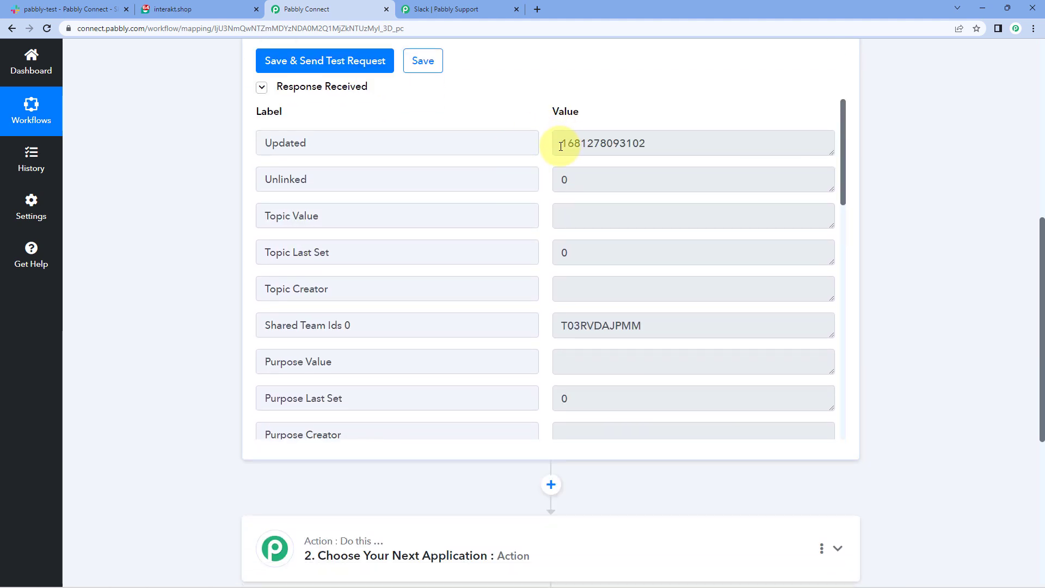
# Step: Examine the Updated, Shared Team Ids 0, Name, Name Normalized and Is Member values in the trigger response
pyautogui.moveTo(561, 142); pyautogui.dragTo(660, 142)
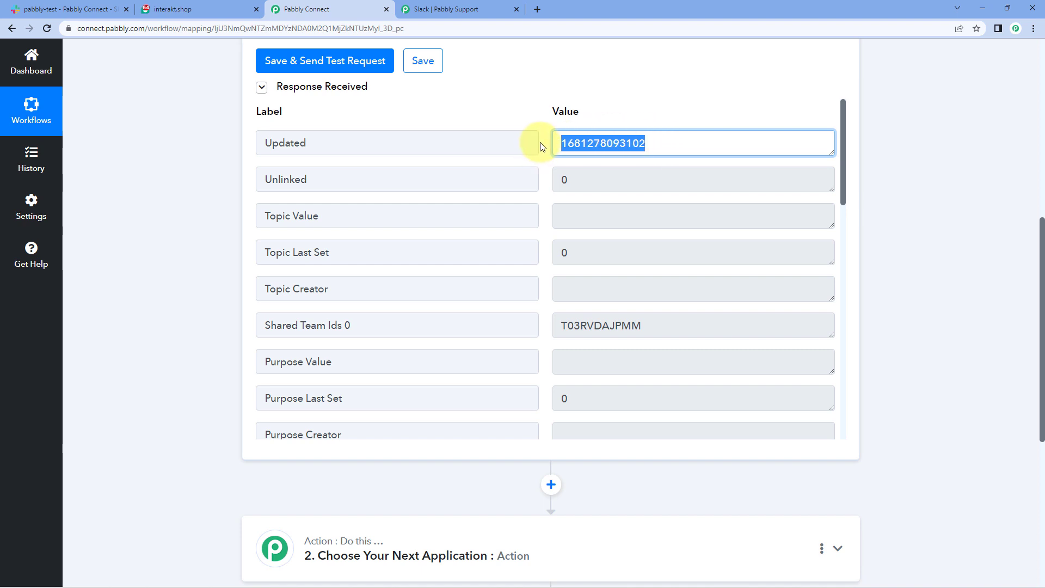
pyautogui.scroll(-3, 541, 145)
pyautogui.click(573, 162)
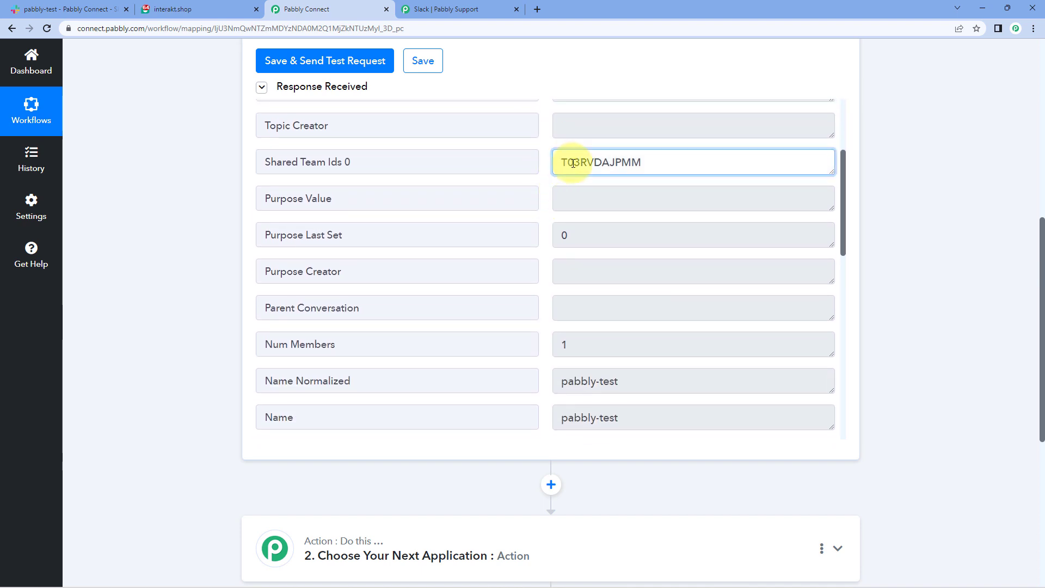
pyautogui.moveTo(572, 162); pyautogui.dragTo(539, 166)
pyautogui.click(671, 161)
pyautogui.click(539, 167)
pyautogui.scroll(-2, 544, 167)
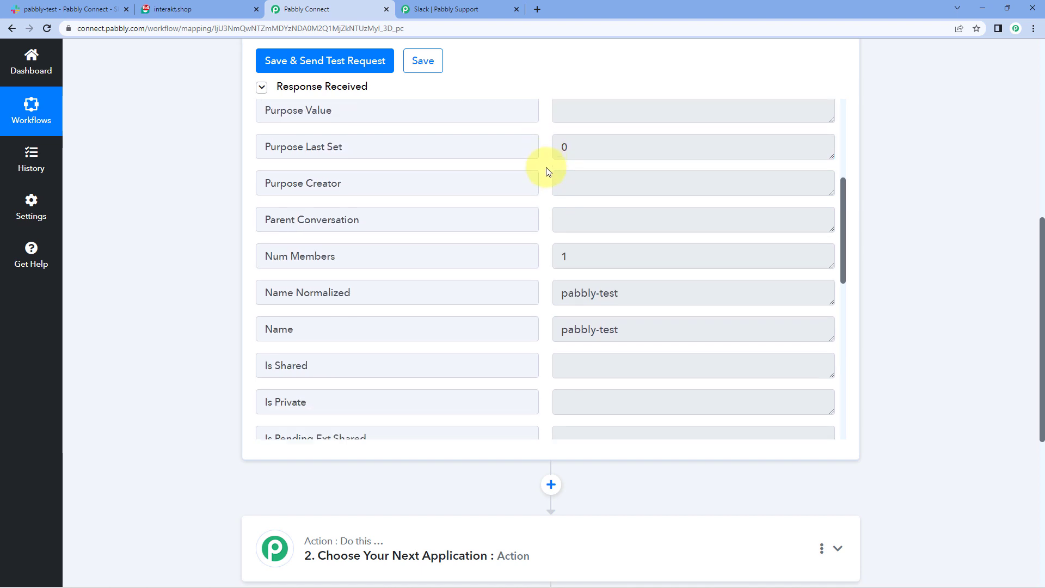
pyautogui.scroll(-3, 544, 169)
pyautogui.moveTo(641, 201); pyautogui.dragTo(540, 202)
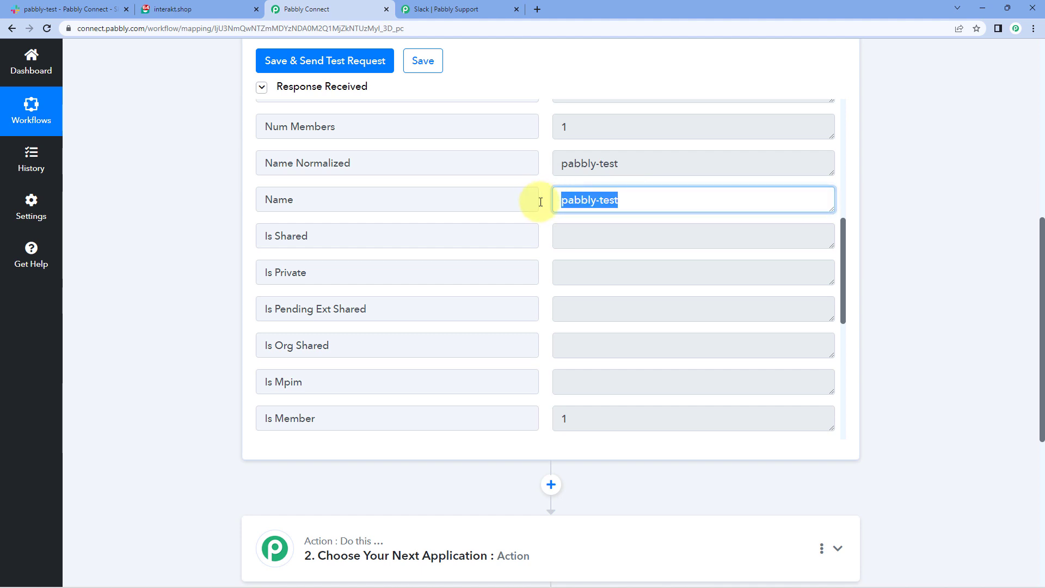
pyautogui.click(634, 158)
pyautogui.moveTo(635, 158); pyautogui.dragTo(546, 163)
pyautogui.click(541, 168)
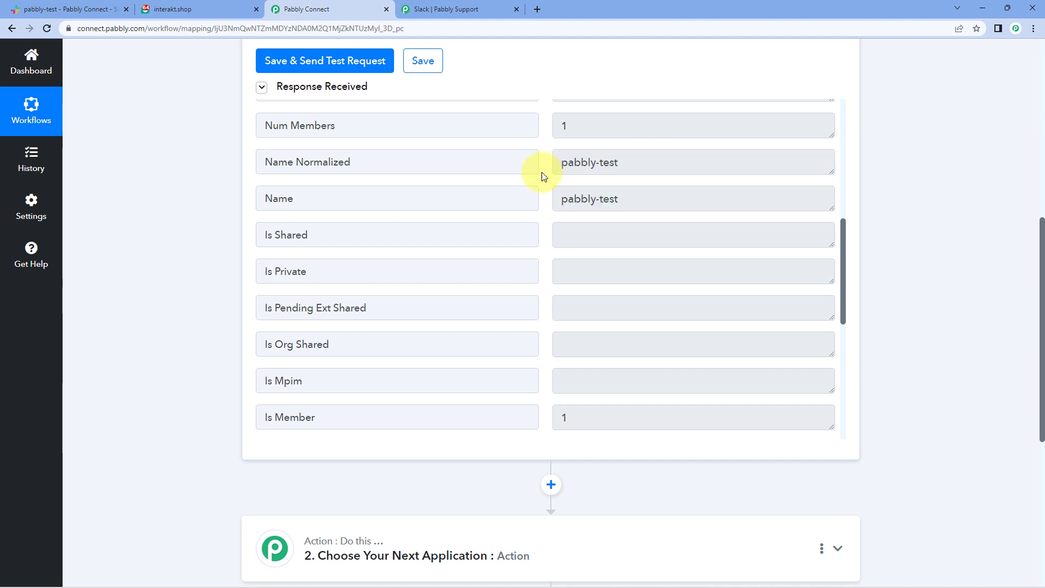
pyautogui.scroll(-6, 541, 172)
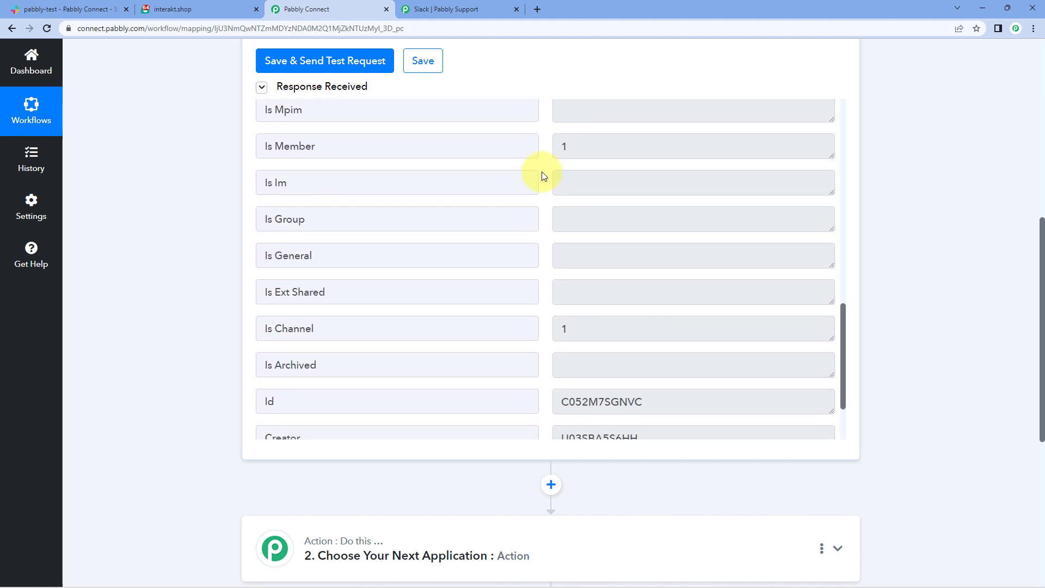
pyautogui.scroll(1, 543, 176)
pyautogui.moveTo(599, 200); pyautogui.dragTo(544, 207)
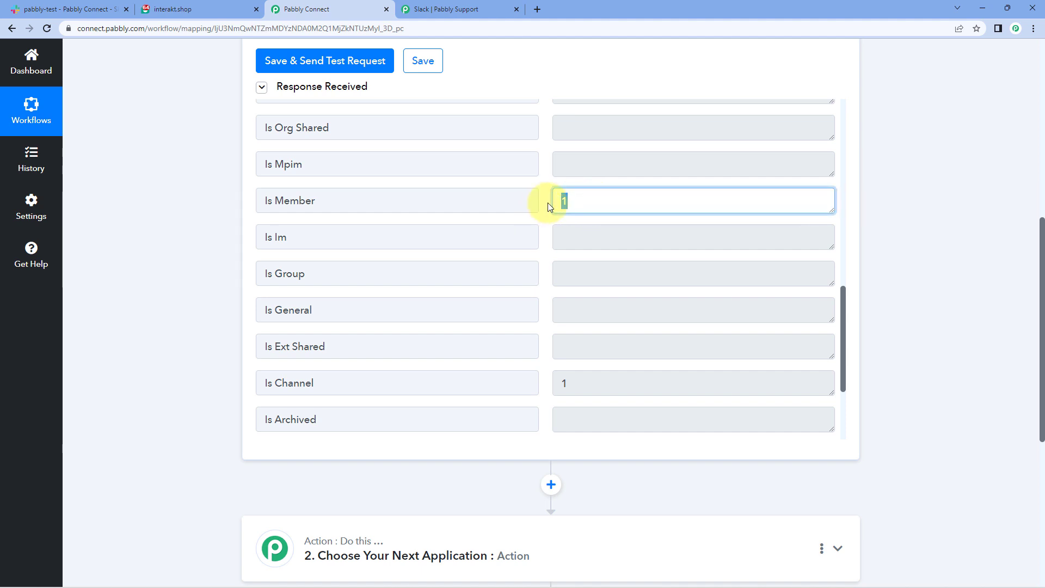
pyautogui.click(548, 202)
pyautogui.scroll(-3, 546, 210)
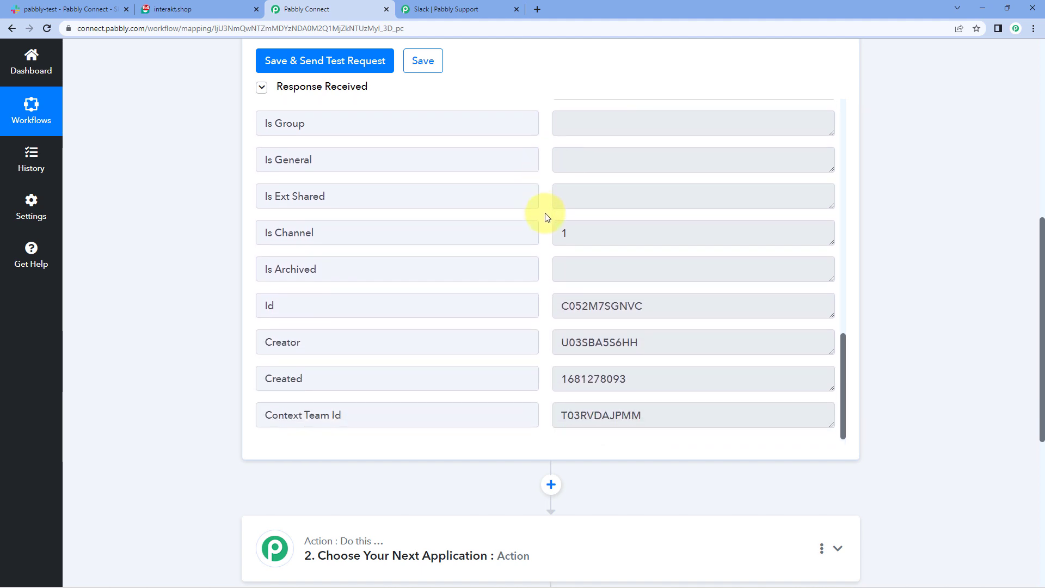
# Step: Compare the response's Id value with the channel ID in the pabbly-test channel's URL in Slack
pyautogui.moveTo(645, 303); pyautogui.dragTo(523, 298)
pyautogui.click(80, 6)
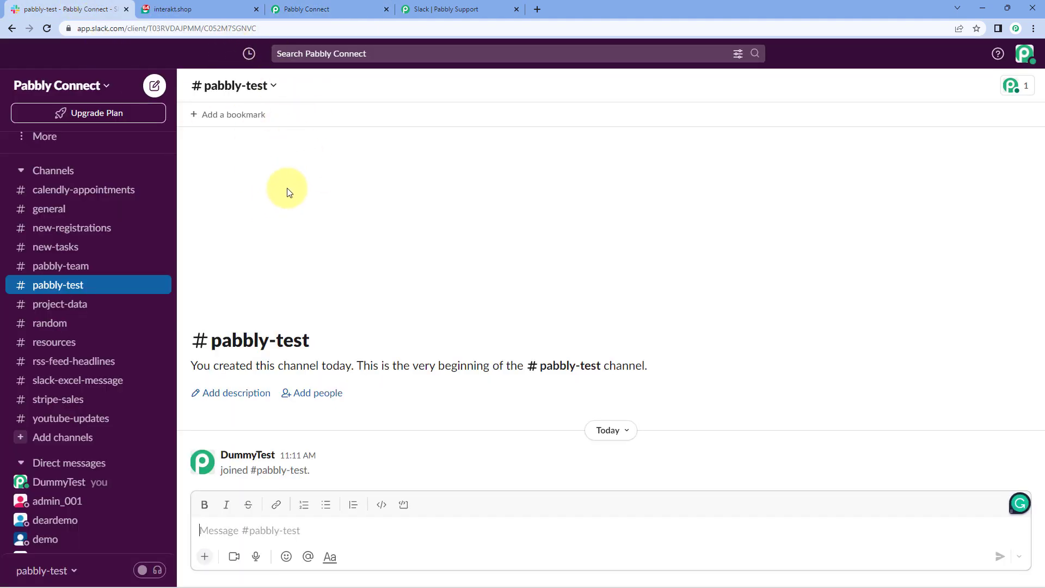
pyautogui.doubleClick(244, 27)
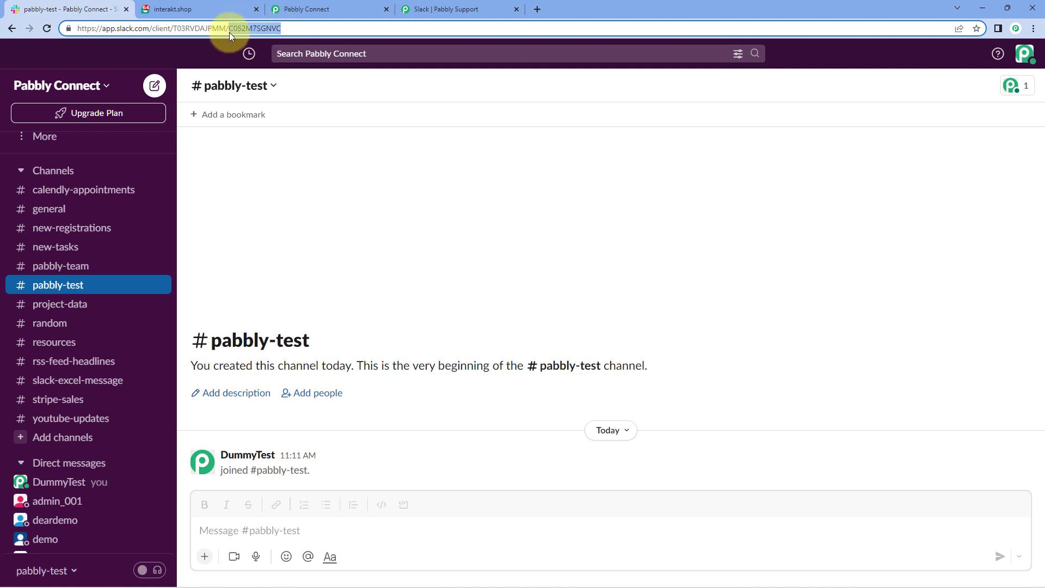
pyautogui.click(335, 1)
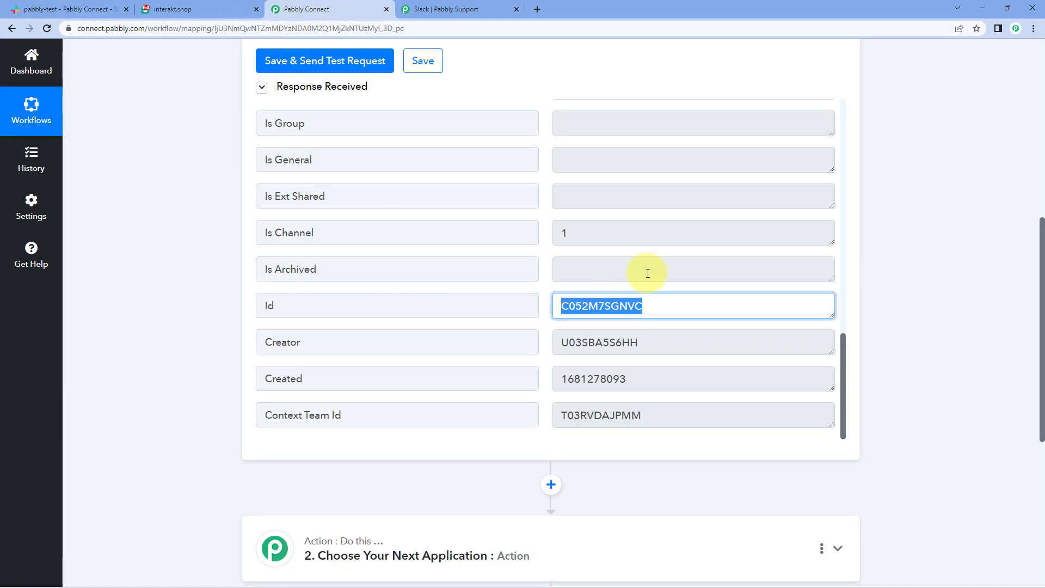
pyautogui.click(647, 308)
pyautogui.moveTo(656, 308); pyautogui.dragTo(543, 310)
pyautogui.click(543, 311)
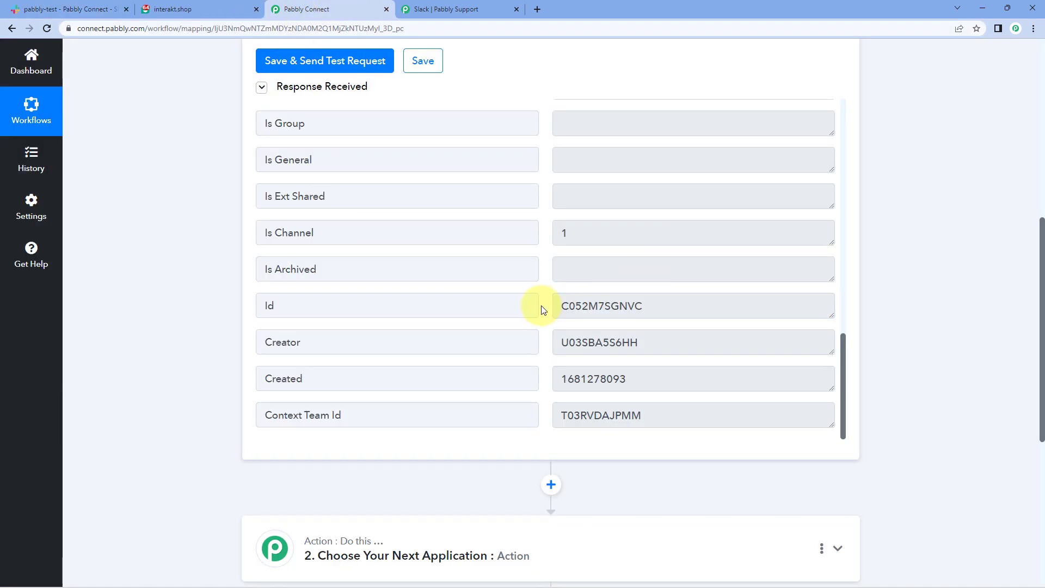
# Step: Examine the Creator, Created and Context Team Id values at the end of the trigger response
pyautogui.click(647, 341)
pyautogui.moveTo(656, 342)
pyautogui.mouseDown()
pyautogui.moveTo(555, 342)
pyautogui.moveTo(660, 344)
pyautogui.mouseUp()
pyautogui.click(543, 343)
pyautogui.click(663, 344)
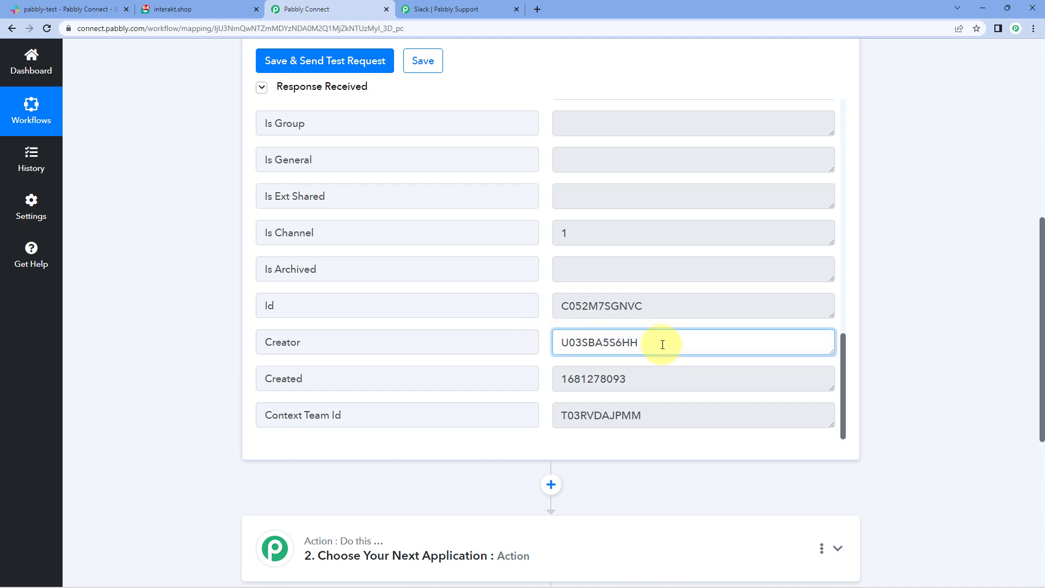
pyautogui.click(623, 380)
pyautogui.moveTo(620, 380); pyautogui.dragTo(526, 385)
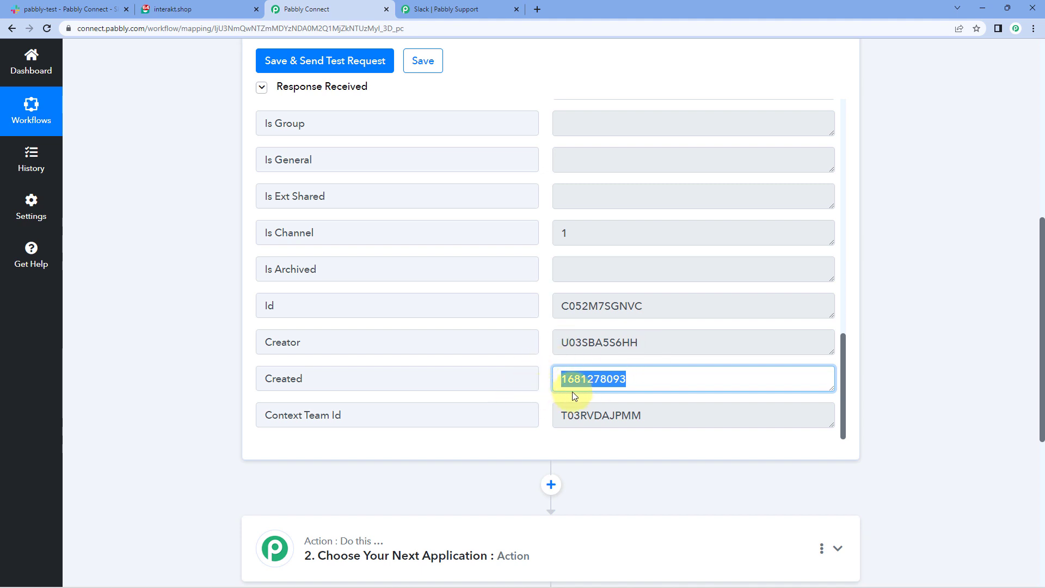
pyautogui.click(631, 415)
pyautogui.moveTo(630, 415); pyautogui.dragTo(550, 389)
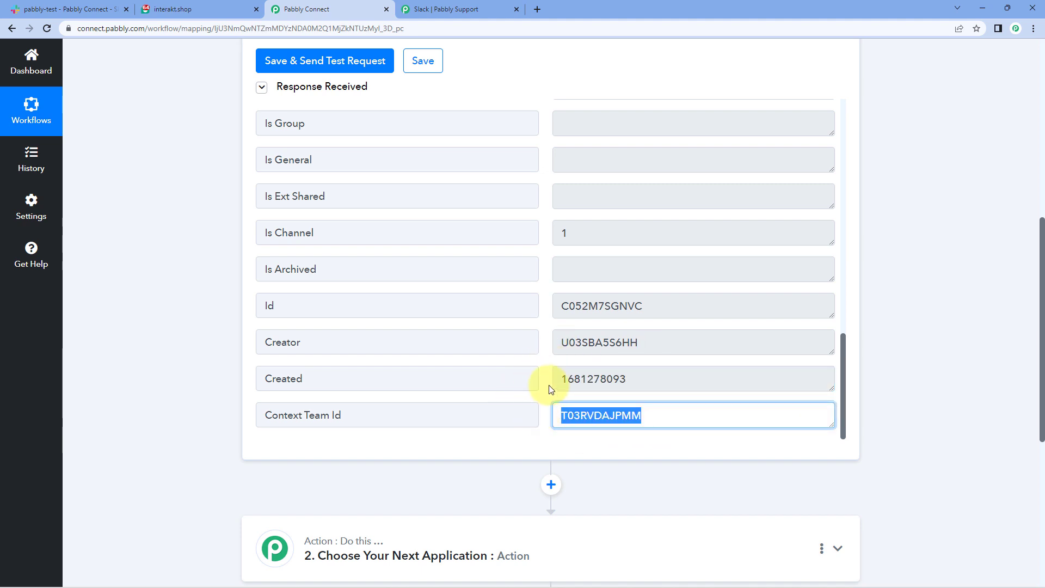
pyautogui.click(595, 379)
pyautogui.scroll(4, 544, 306)
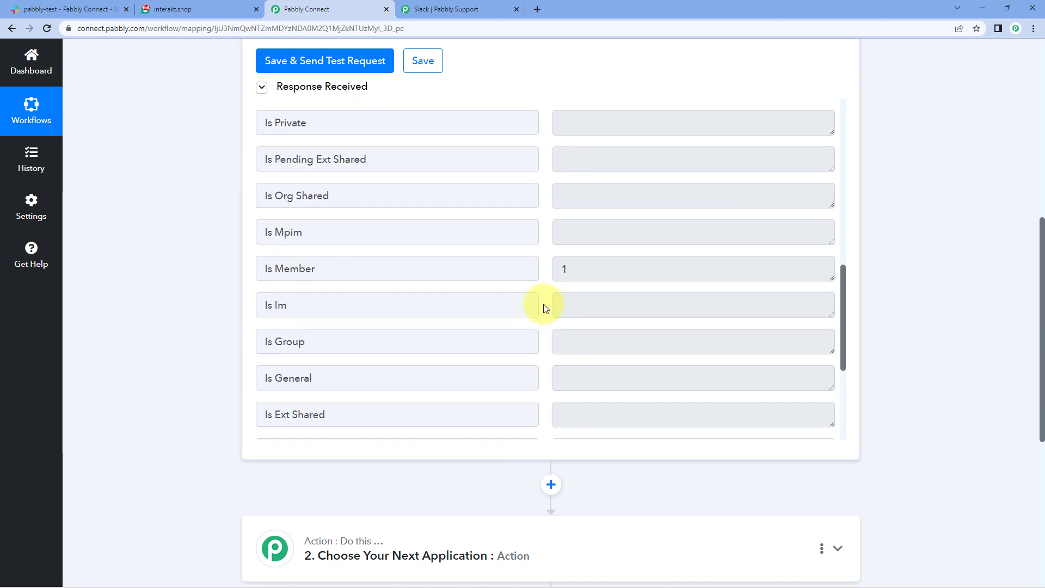
pyautogui.scroll(10, 545, 306)
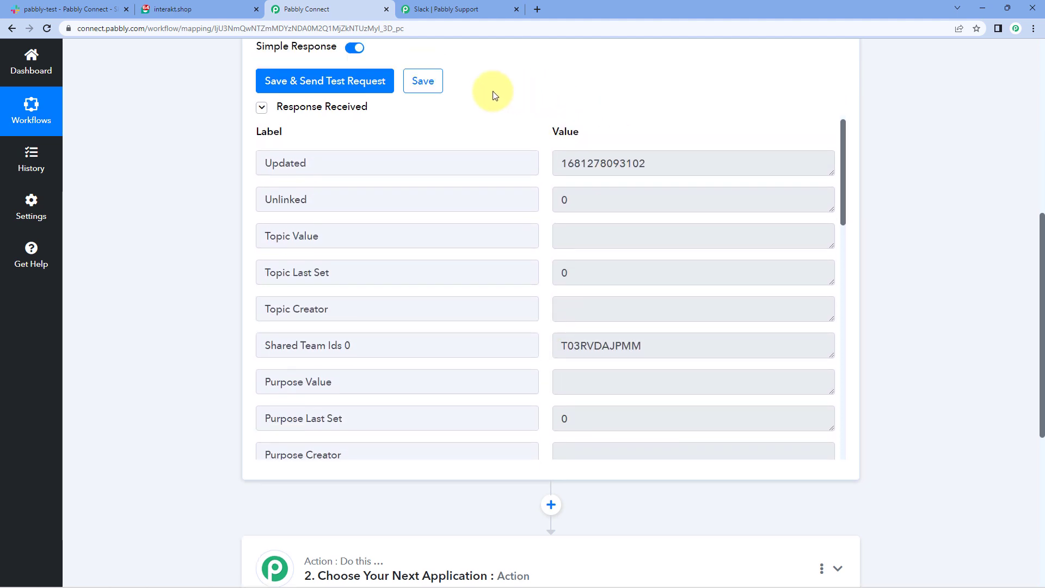
pyautogui.scroll(3, 492, 92)
pyautogui.click(30, 8)
pyautogui.click(330, 7)
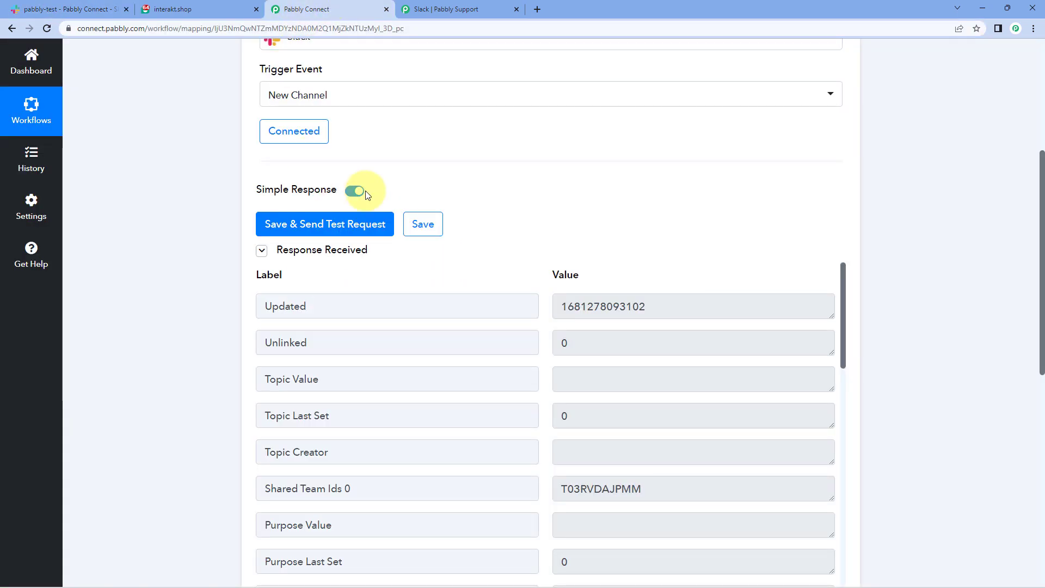
pyautogui.scroll(-4, 236, 259)
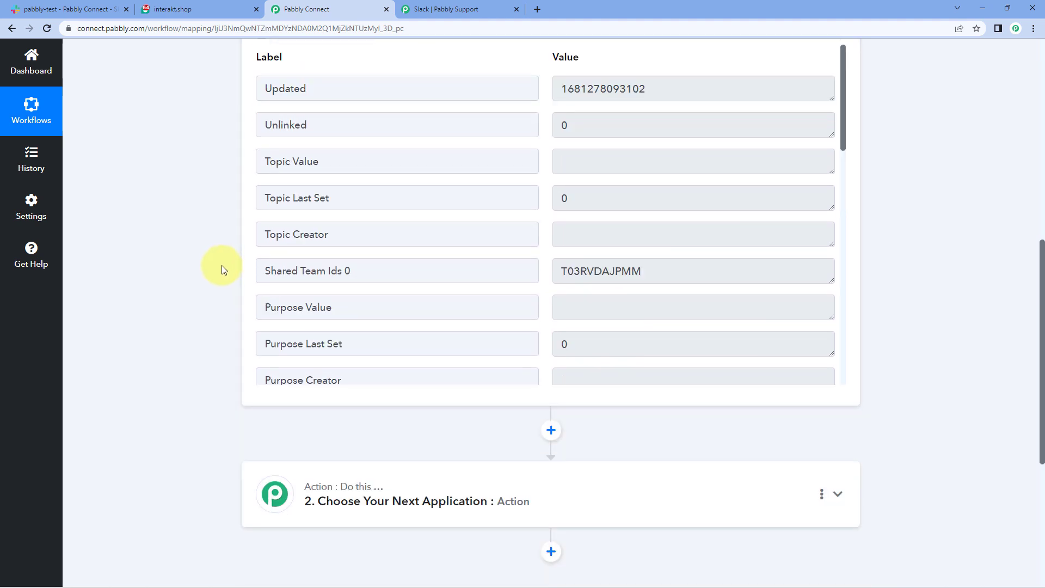
# Step: Set up the workflow's second step with Interakt as the app and Send WhatsApp Template Message as the action event
pyautogui.scroll(3, 546, 250)
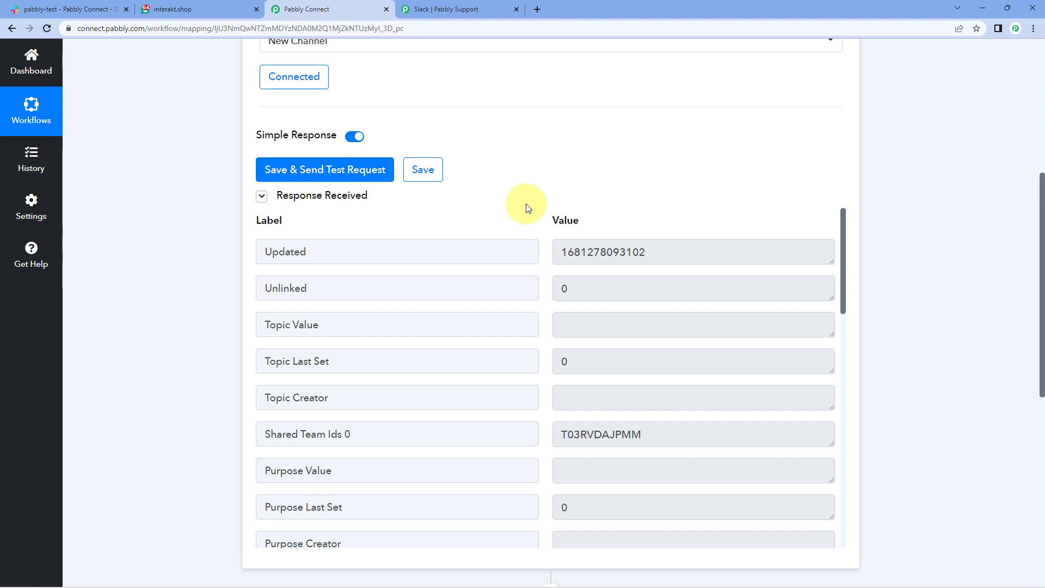
pyautogui.scroll(-7, 213, 269)
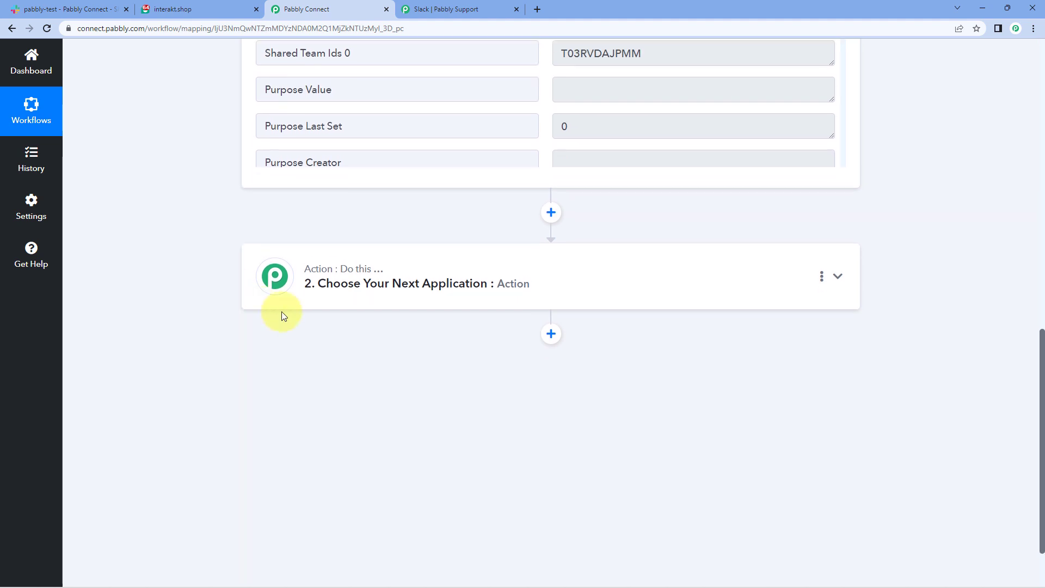
pyautogui.click(413, 265)
pyautogui.scroll(-3, 184, 267)
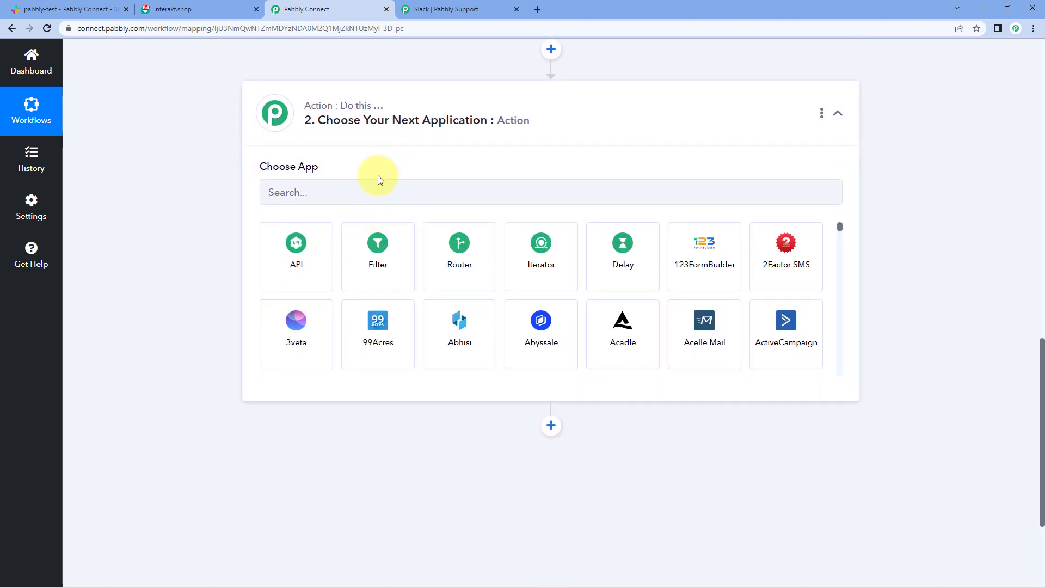
pyautogui.write('Inter')
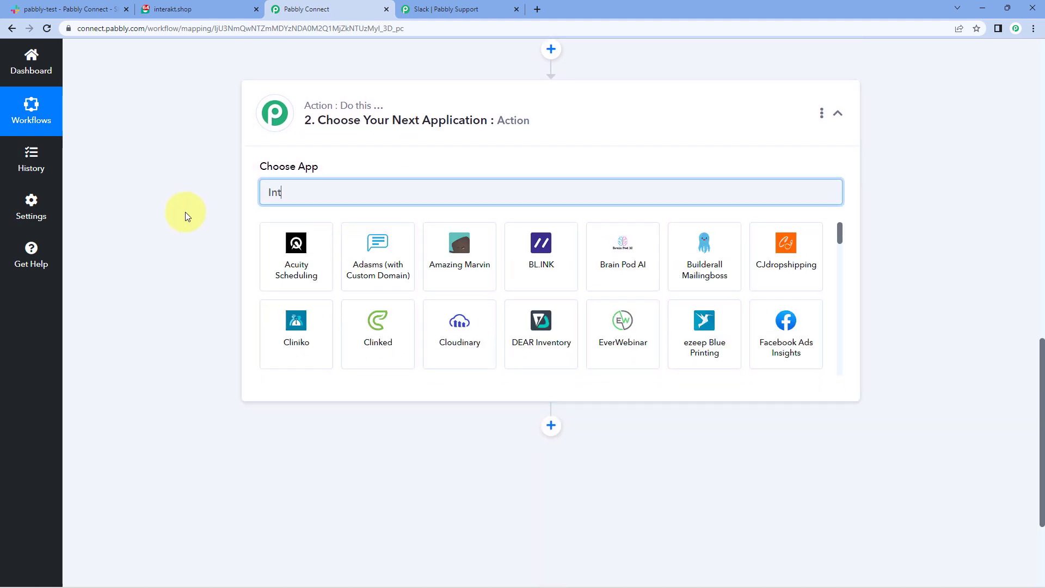
pyautogui.write('akt')
pyautogui.click(286, 247)
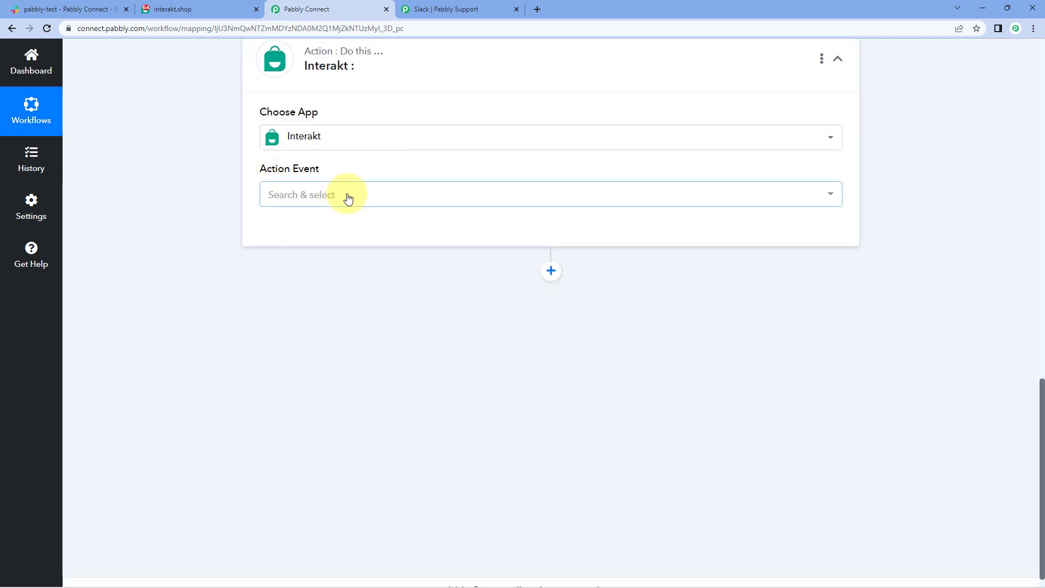
pyautogui.click(345, 195)
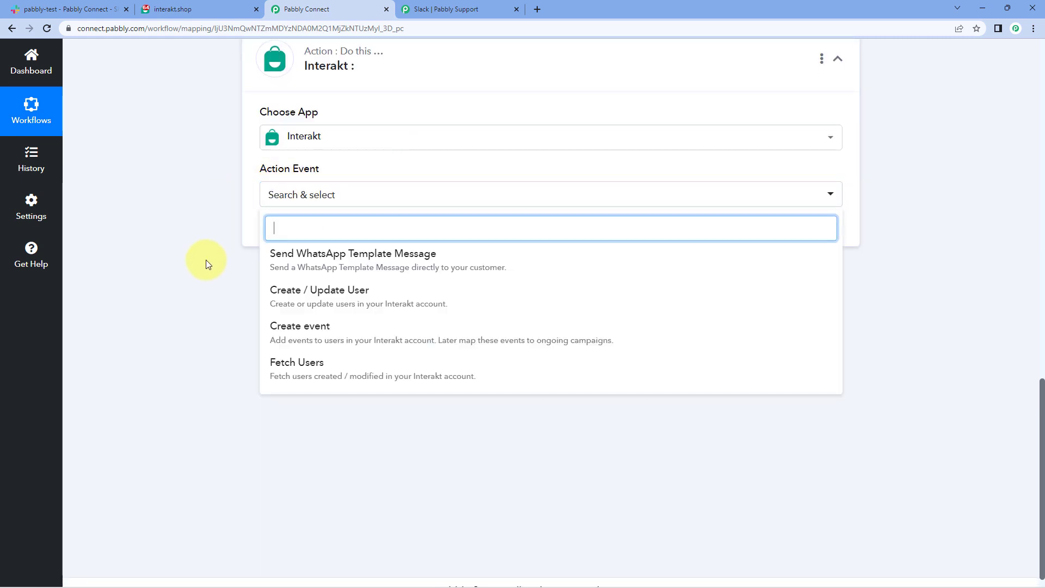
pyautogui.click(349, 265)
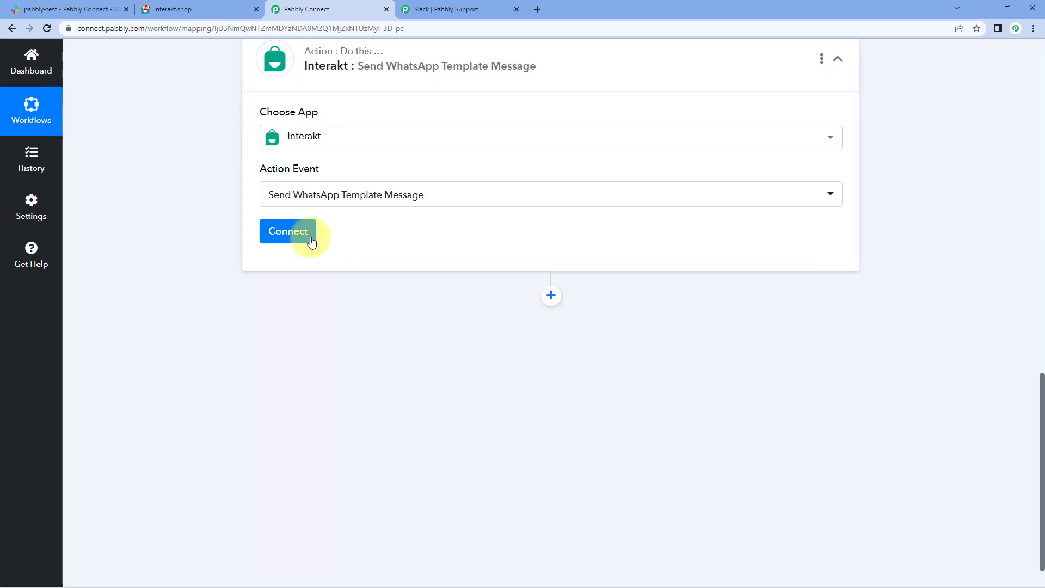
# Step: Start a new Interakt connection and copy the account's secret key from the developer settings in Interakt
pyautogui.click(305, 235)
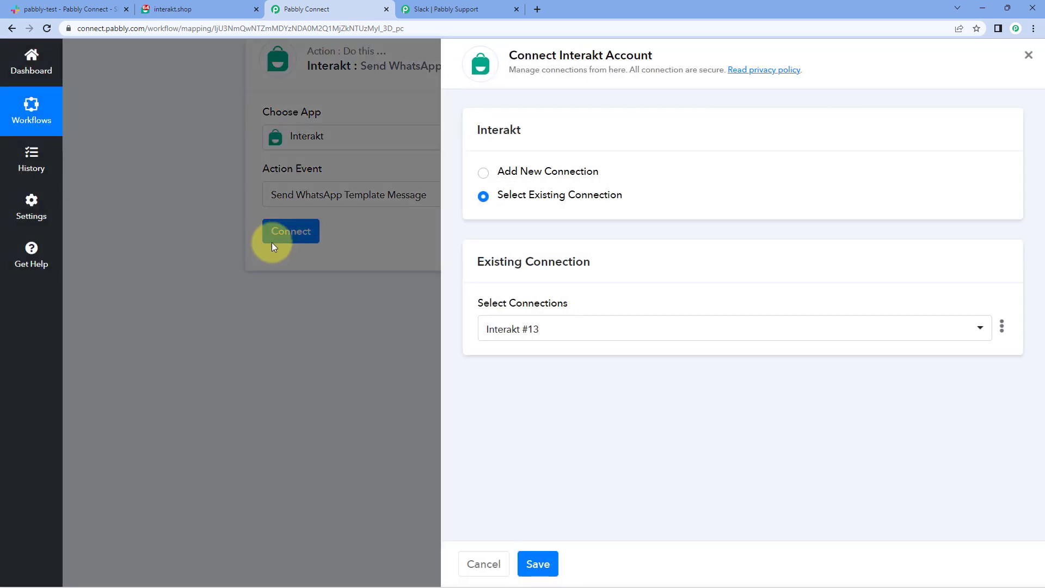
pyautogui.click(483, 173)
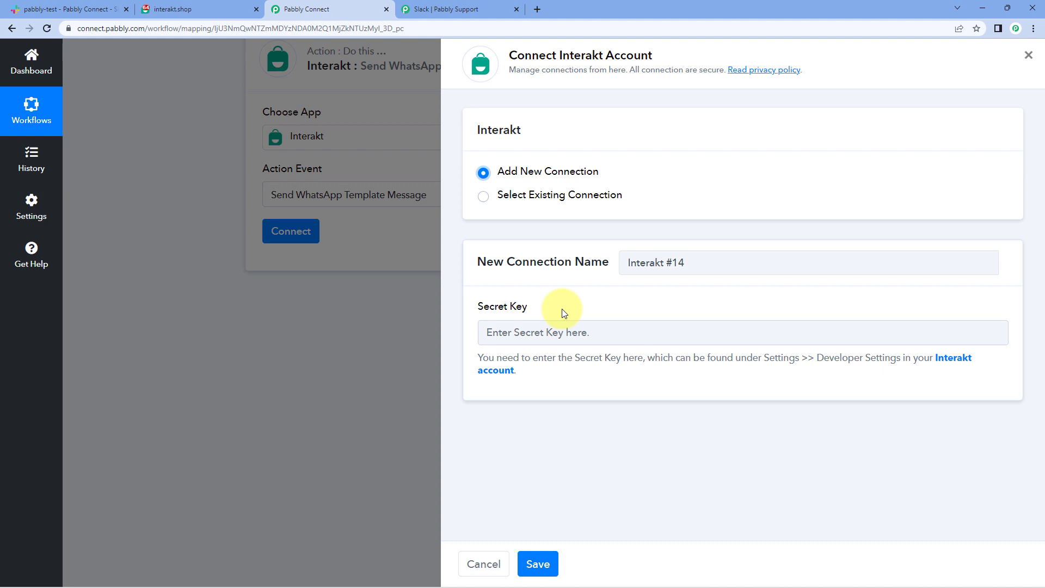
pyautogui.click(224, 6)
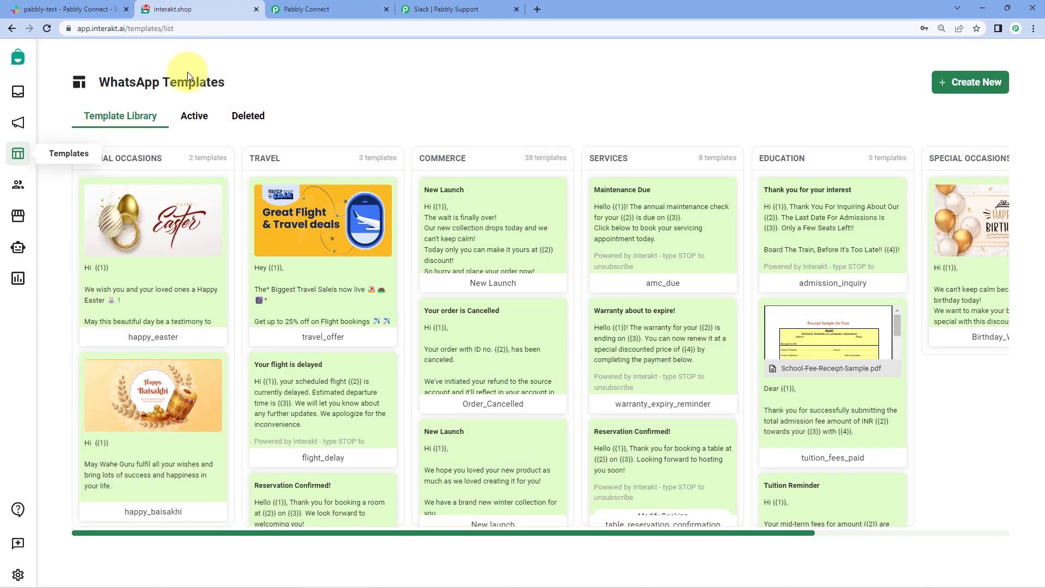
pyautogui.click(19, 576)
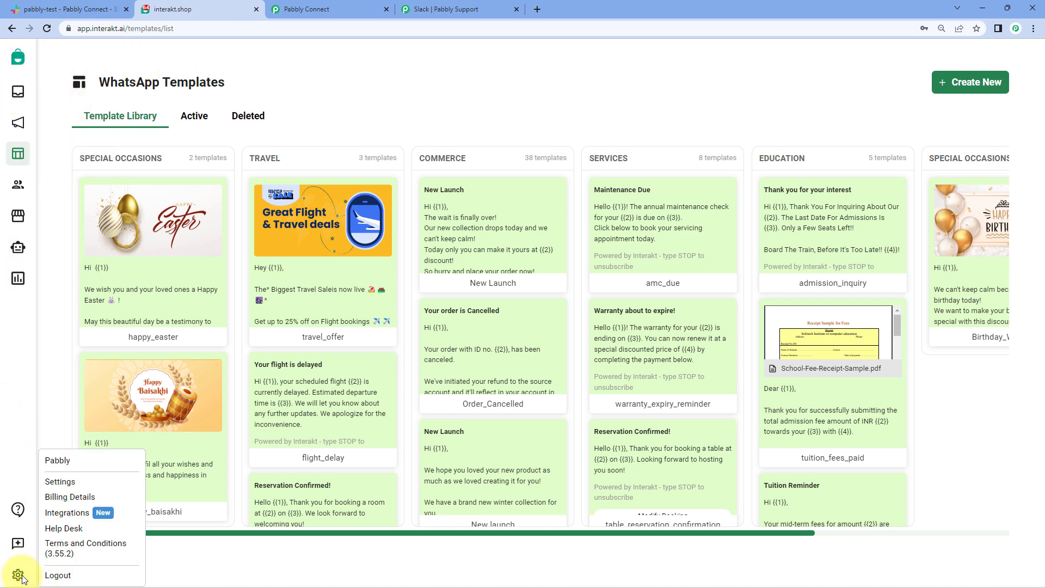
pyautogui.click(64, 484)
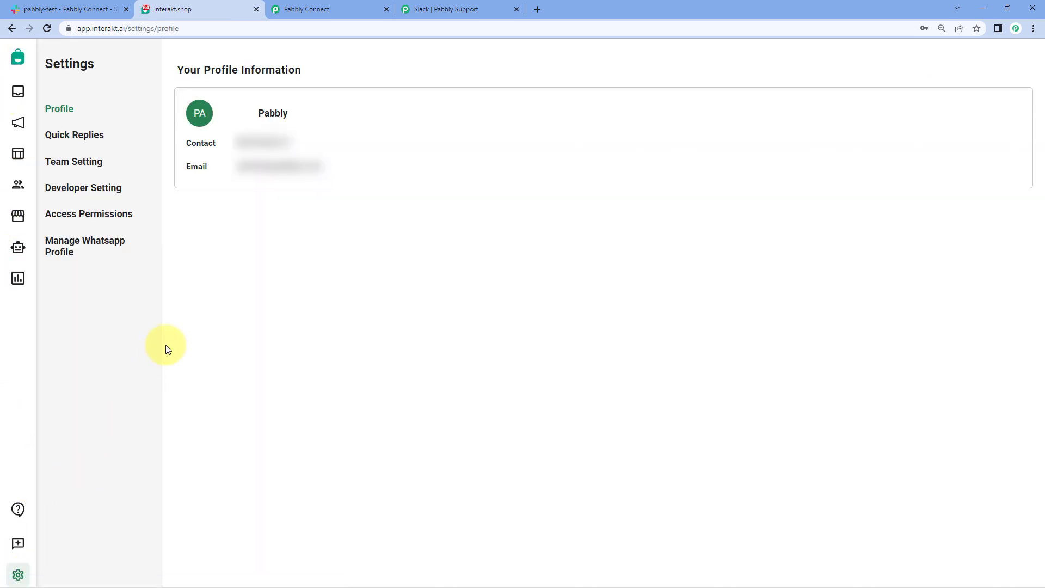
pyautogui.click(86, 191)
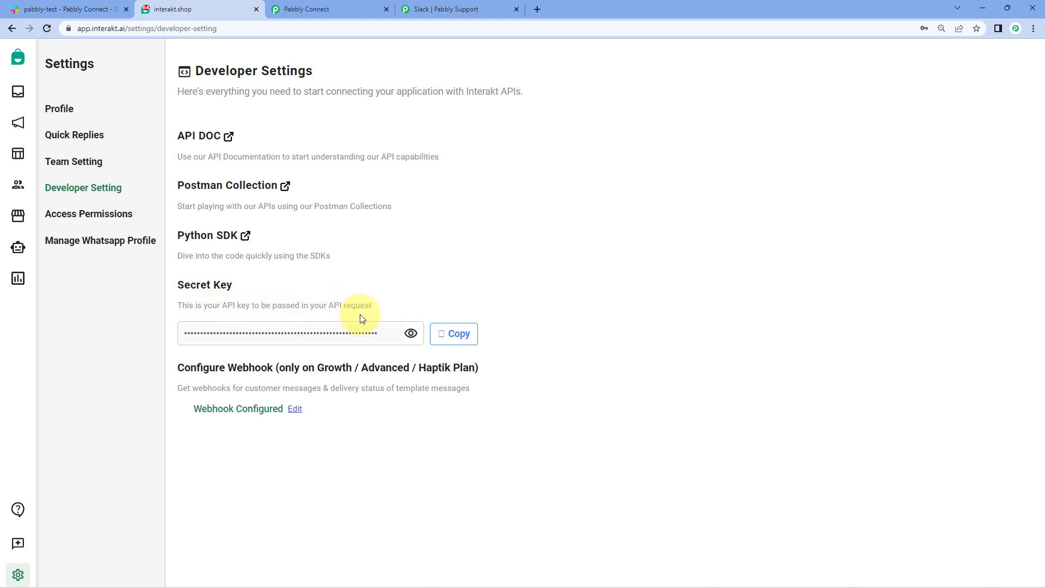
pyautogui.click(459, 338)
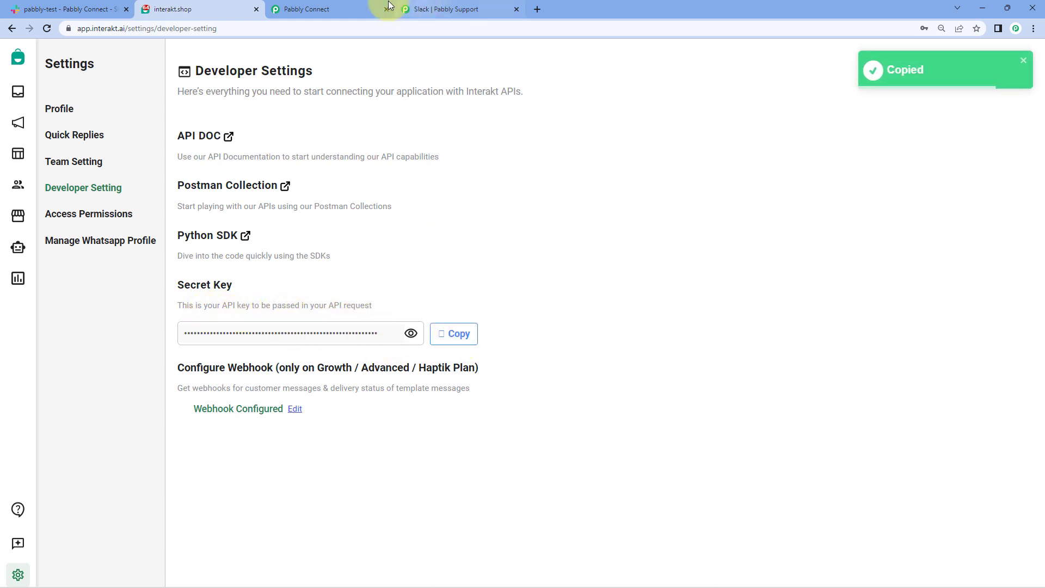
# Step: Switch back to Pabbly Connect, paste the Interakt secret key into the new connection and save it
pyautogui.click(381, 8)
pyautogui.click(578, 333)
pyautogui.rightClick(580, 334)
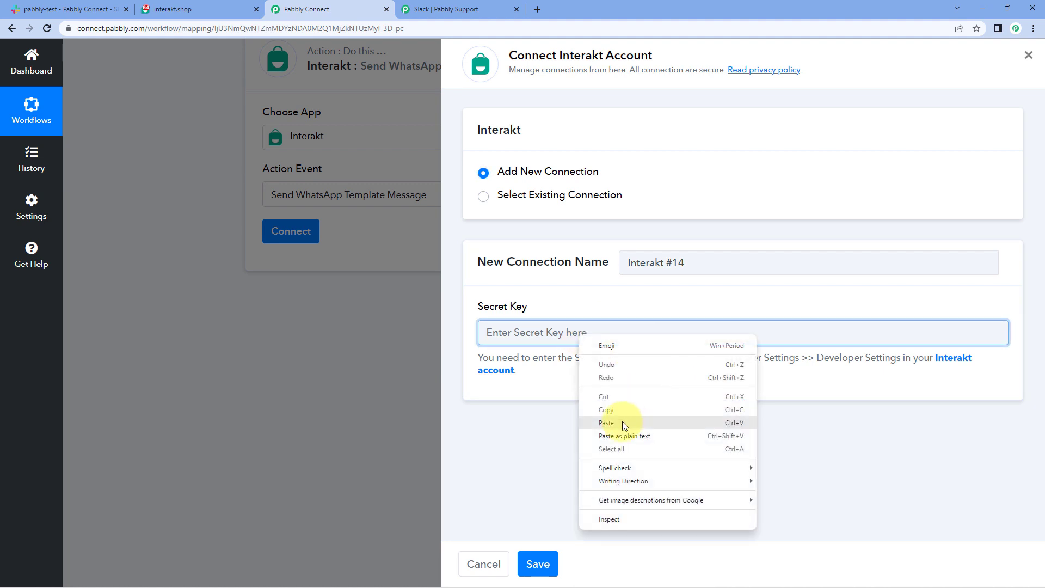
pyautogui.click(606, 423)
pyautogui.click(541, 564)
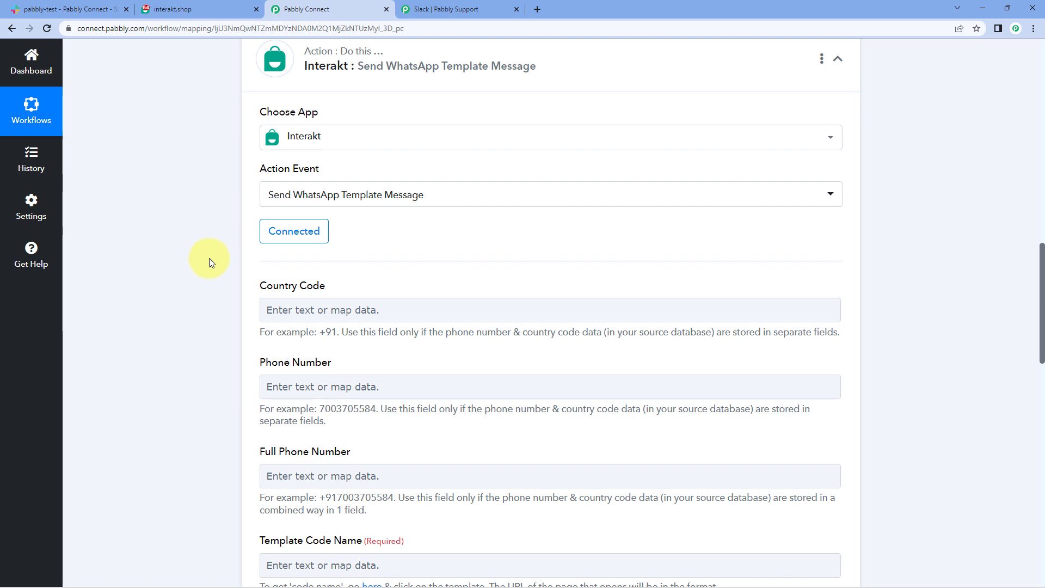
# Step: Enter the recipient's full phone number with country code as the Full Phone Number of the Interakt action
pyautogui.scroll(-4, 209, 258)
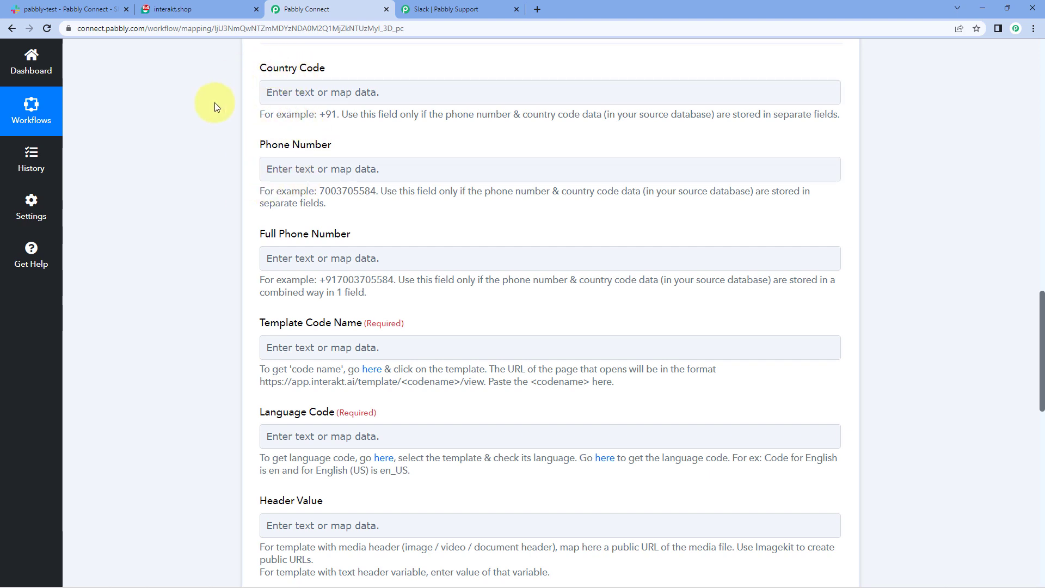
pyautogui.click(295, 260)
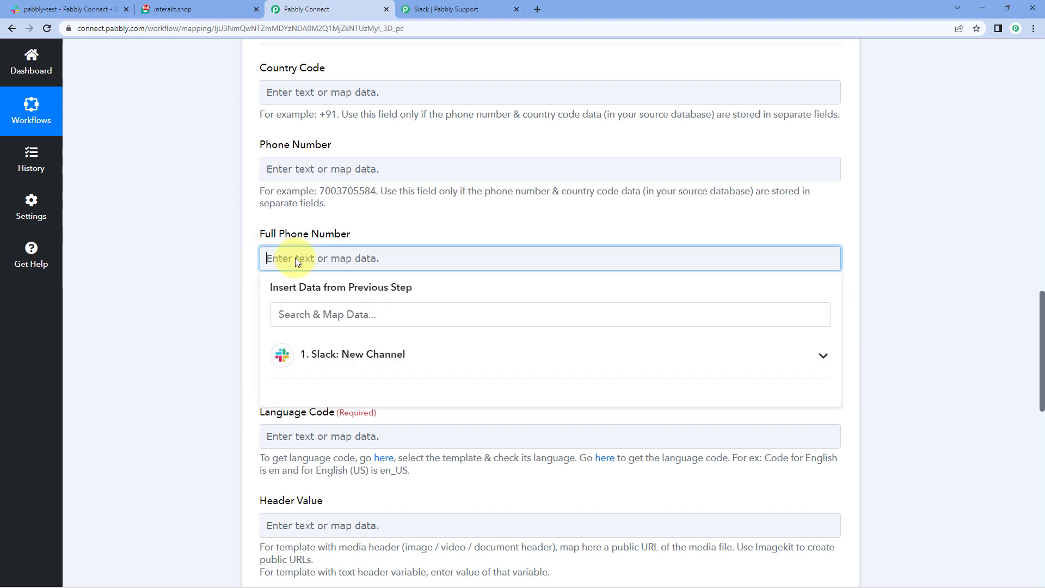
pyautogui.write('+9193??????')
pyautogui.click(232, 263)
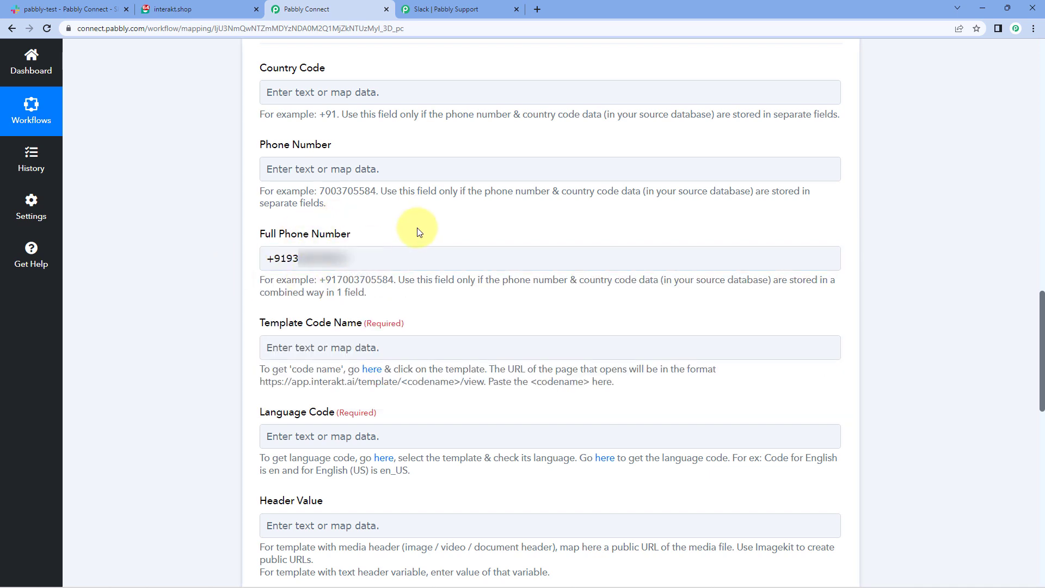
pyautogui.click(368, 257)
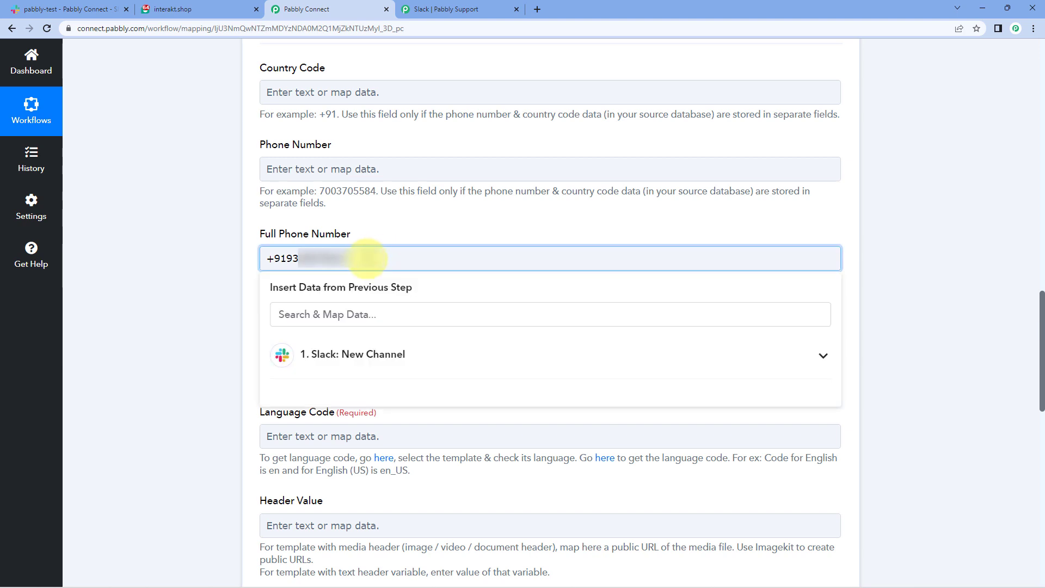
pyautogui.click(376, 229)
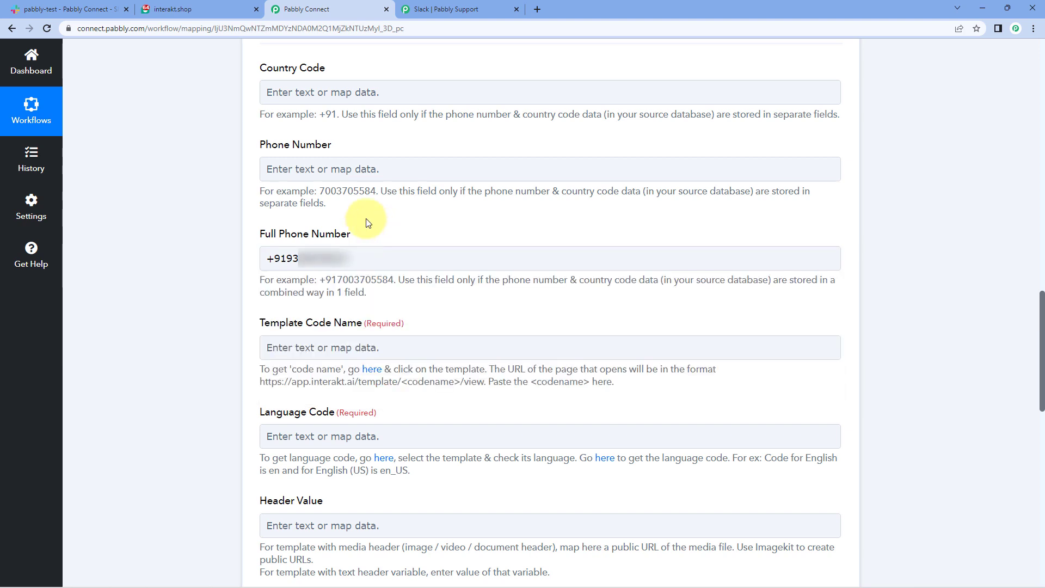
# Step: Look at the pabbly-test channel in Slack and review the Full Phone Number entry back in the Pabbly Connect workflow
pyautogui.click(52, 6)
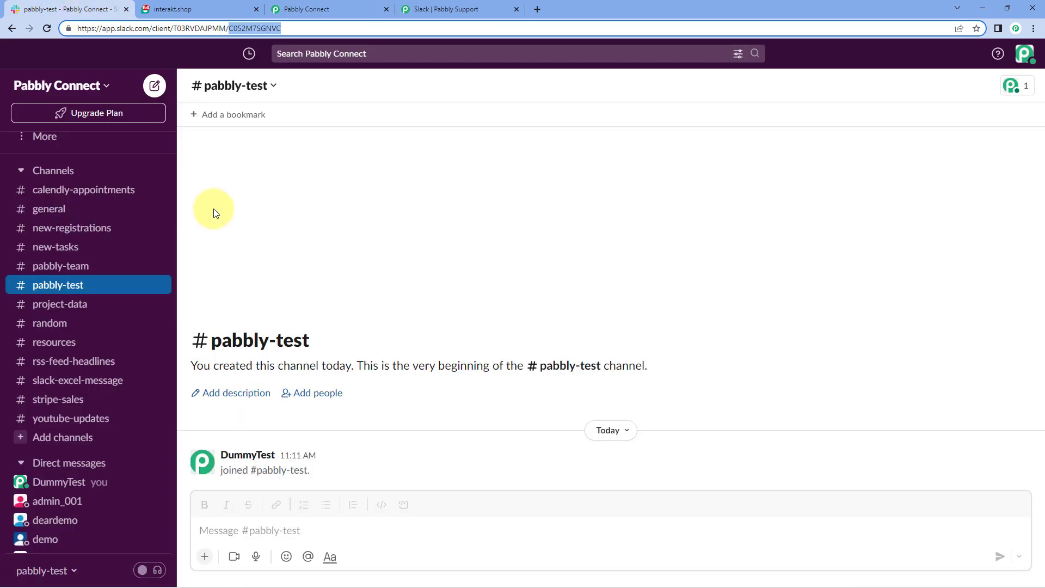
pyautogui.click(215, 167)
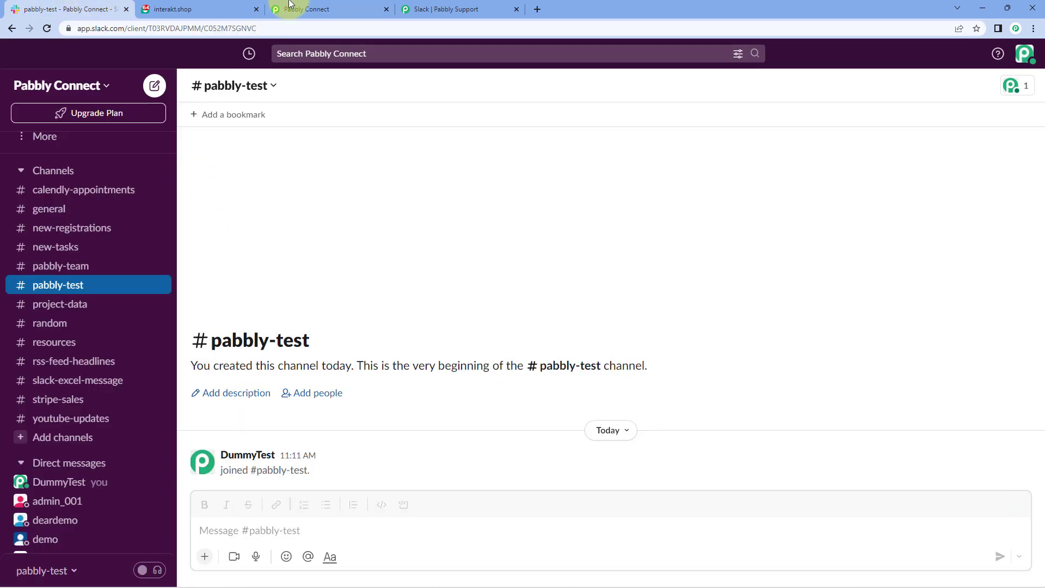
pyautogui.click(334, 7)
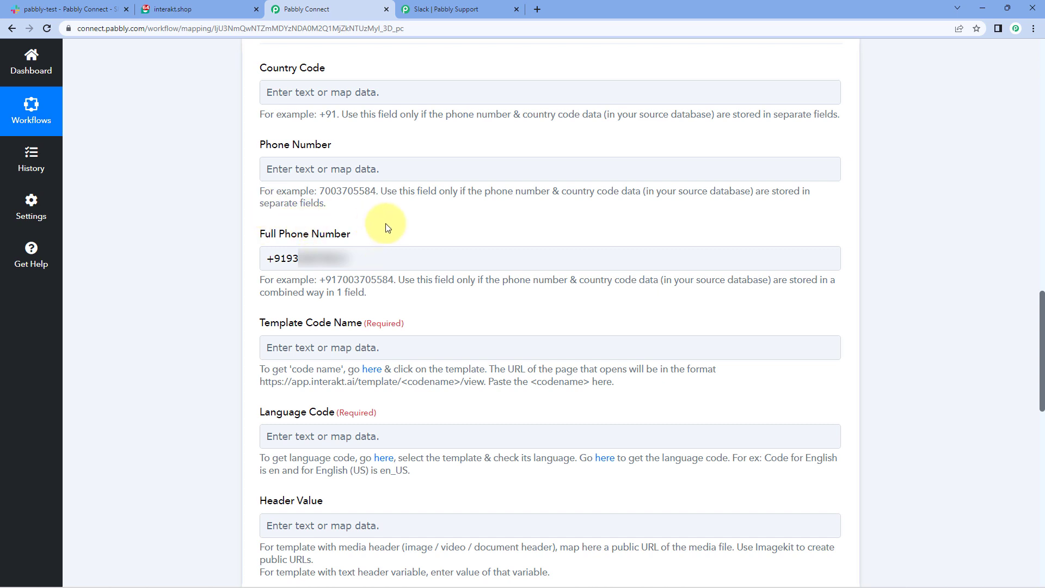
pyautogui.click(373, 257)
pyautogui.moveTo(374, 258); pyautogui.dragTo(263, 263)
pyautogui.click(275, 258)
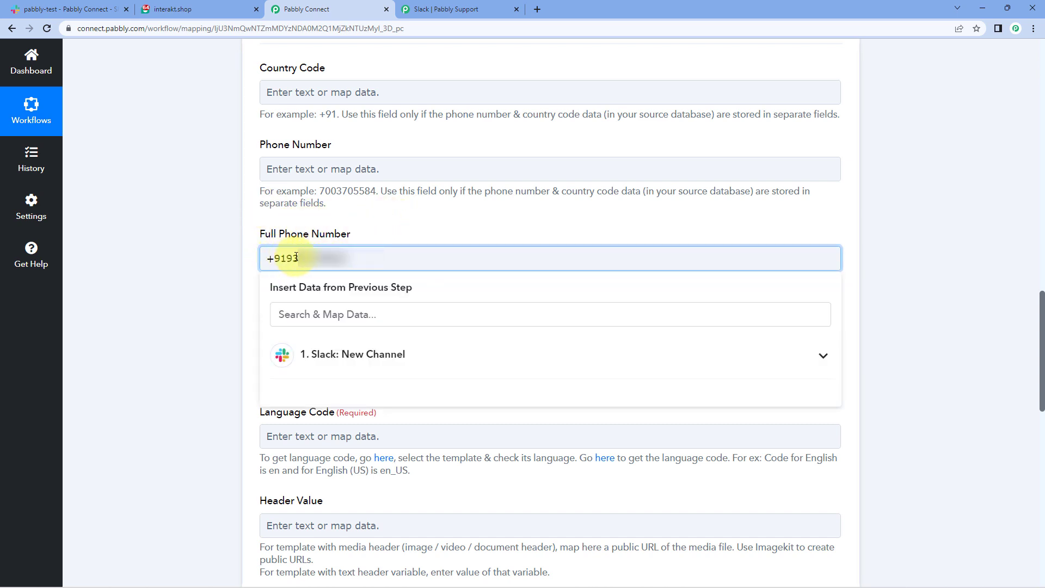
pyautogui.click(385, 234)
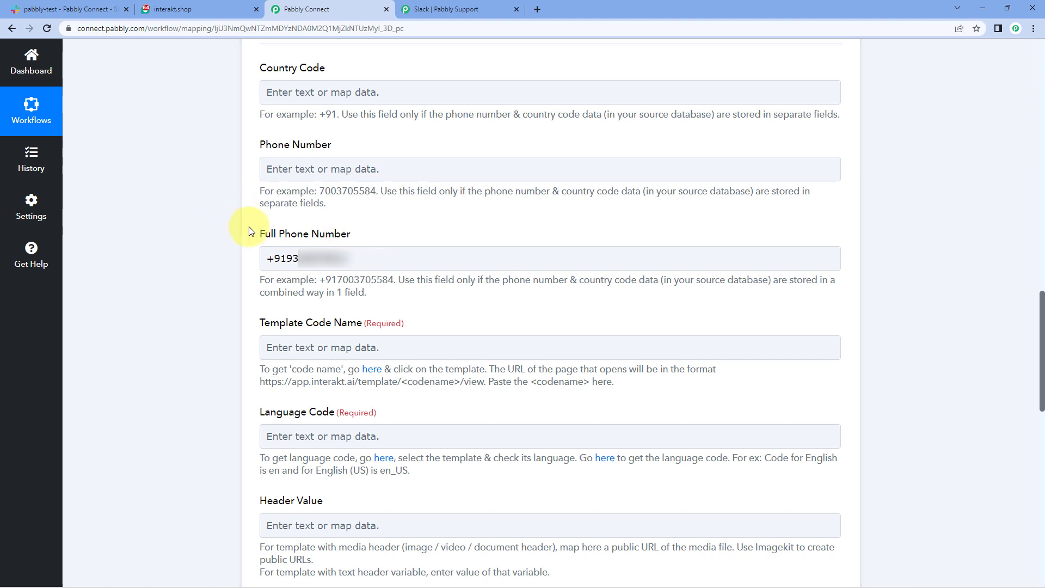
# Step: For the Template Code Name, switch to Interakt and open the New Slack Channel template from the active WhatsApp templates
pyautogui.scroll(-3, 211, 249)
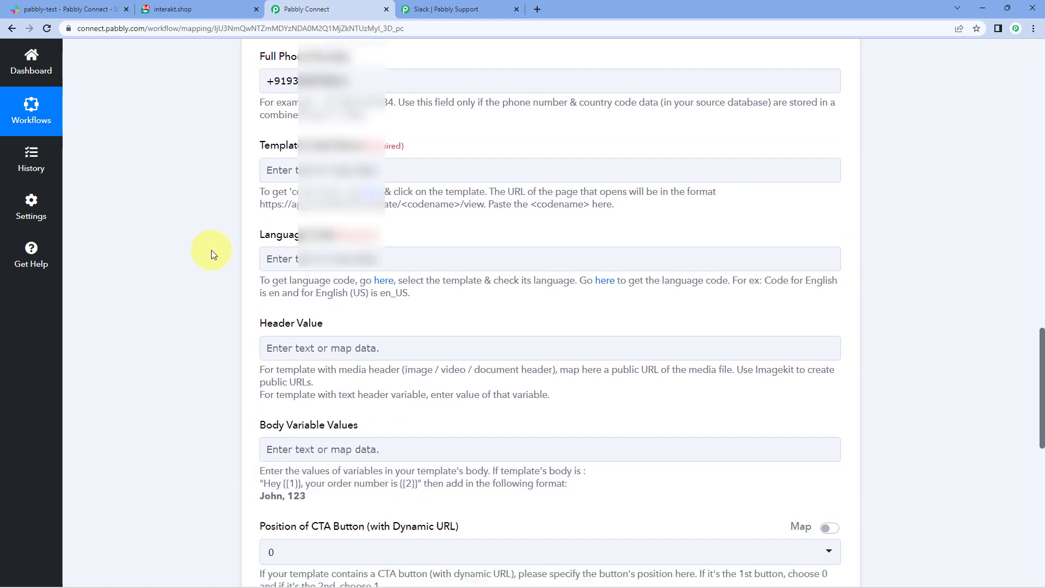
pyautogui.scroll(-2, 211, 250)
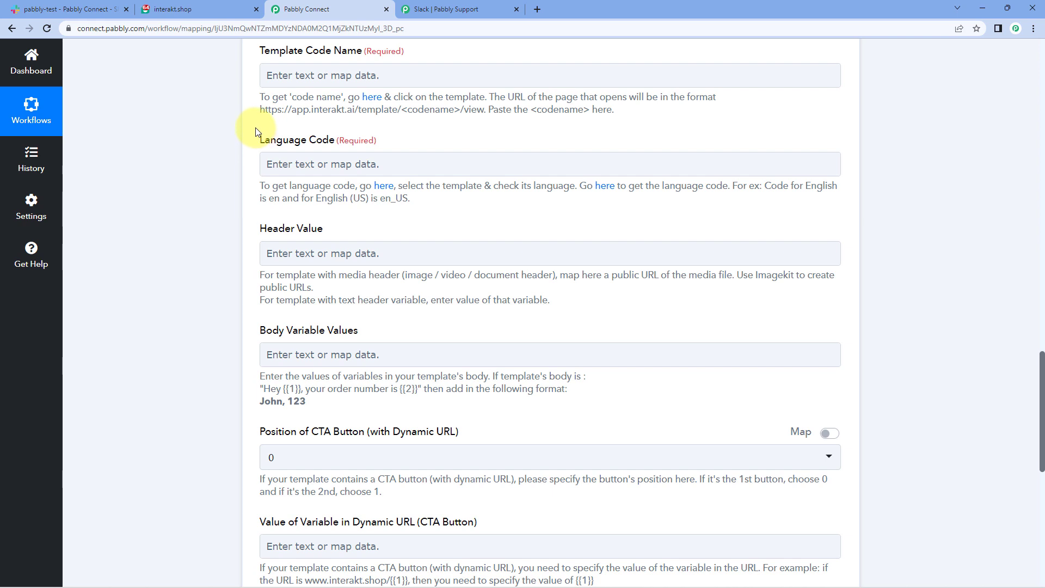
pyautogui.click(332, 69)
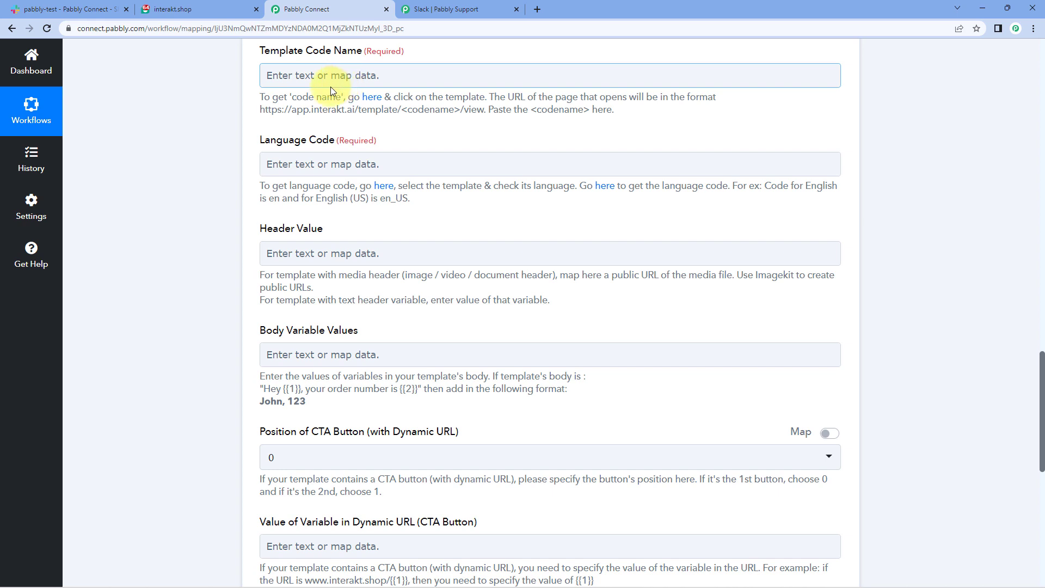
pyautogui.click(214, 8)
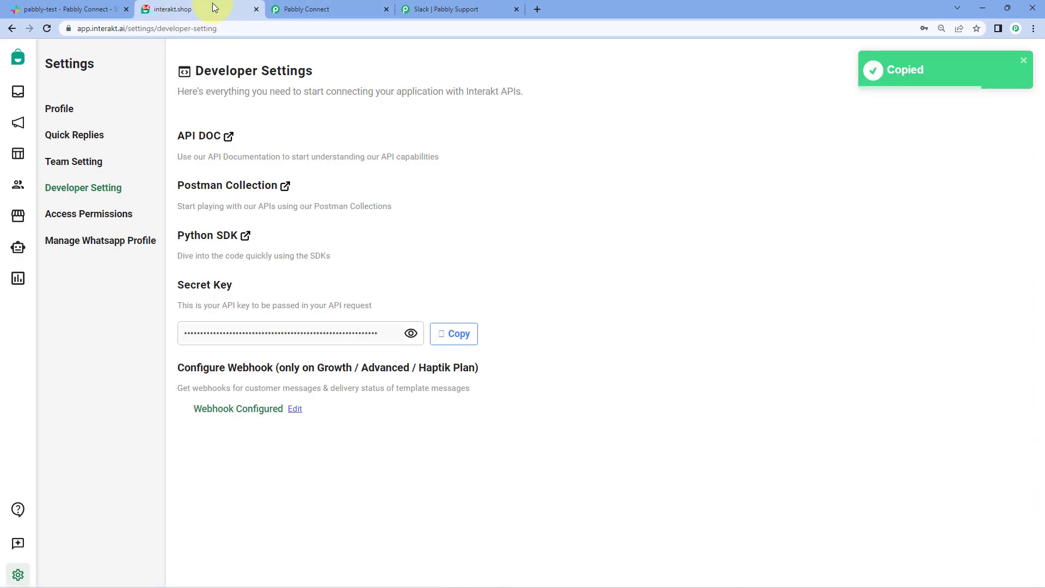
pyautogui.click(17, 157)
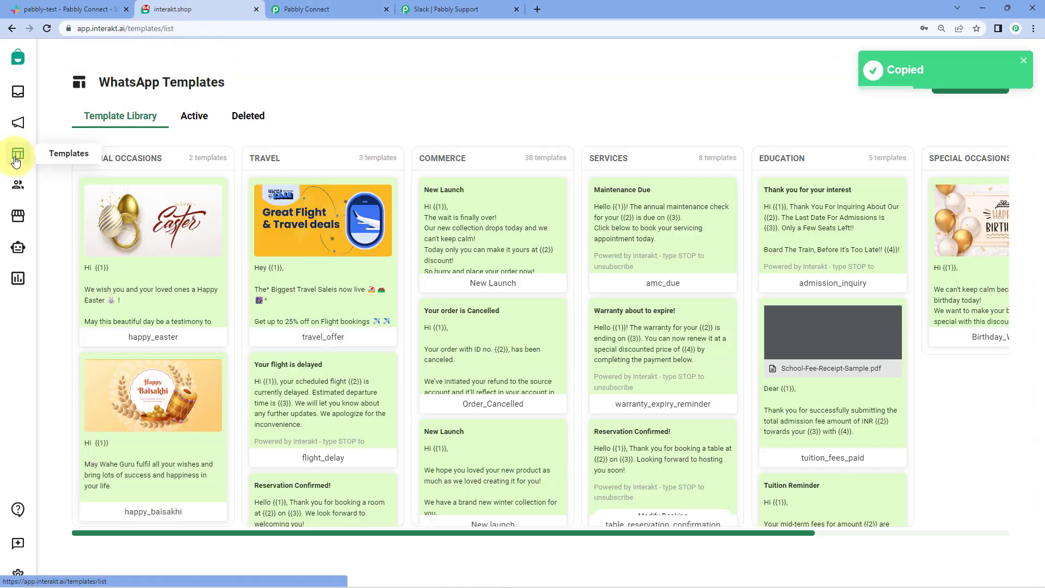
pyautogui.click(197, 123)
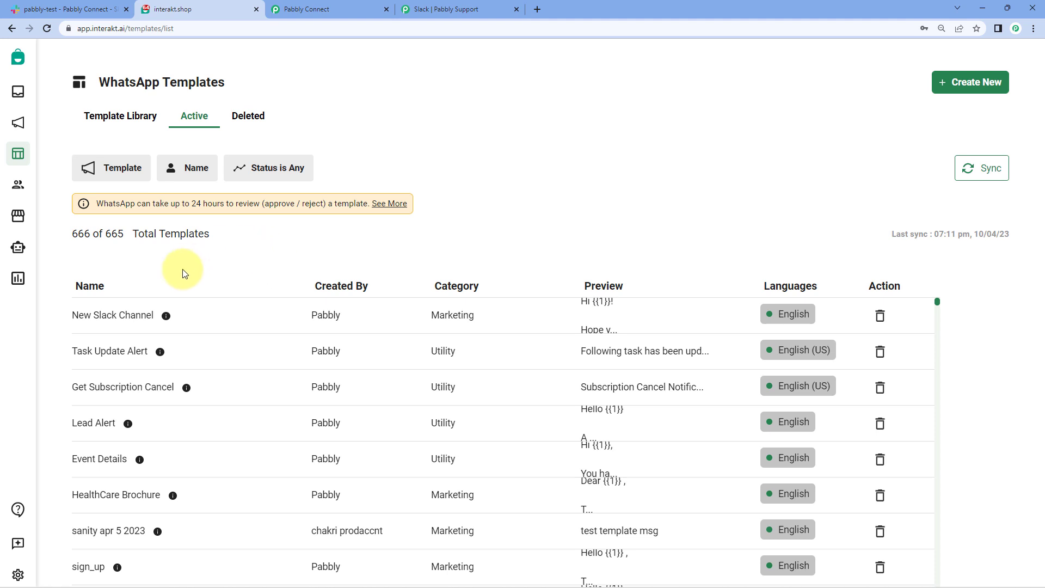
pyautogui.click(114, 316)
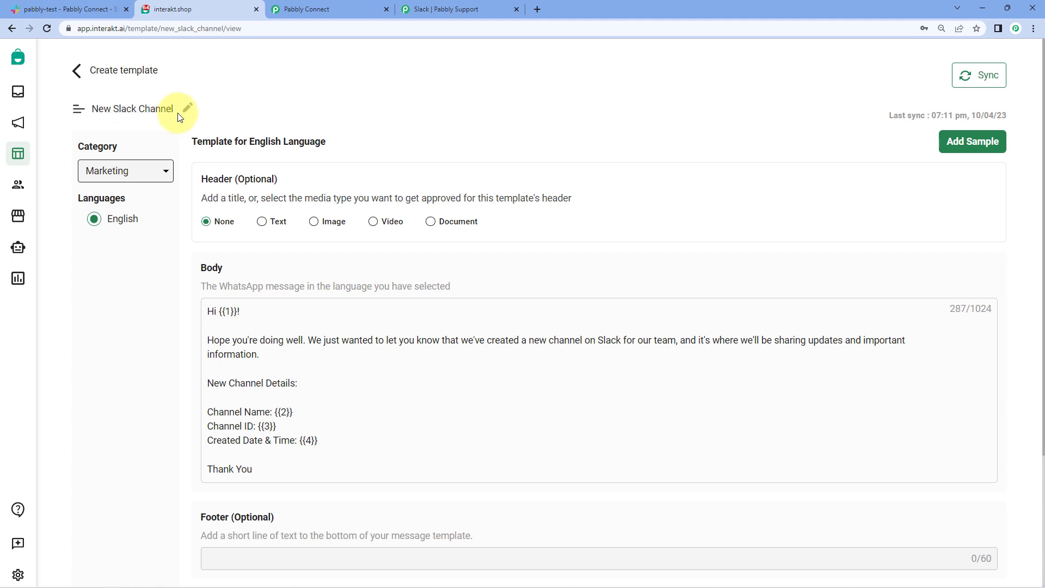
# Step: Examine the New Slack Channel template's body text and variables, footer, buttons and approval status
pyautogui.scroll(-2, 342, 335)
pyautogui.scroll(-1, 344, 335)
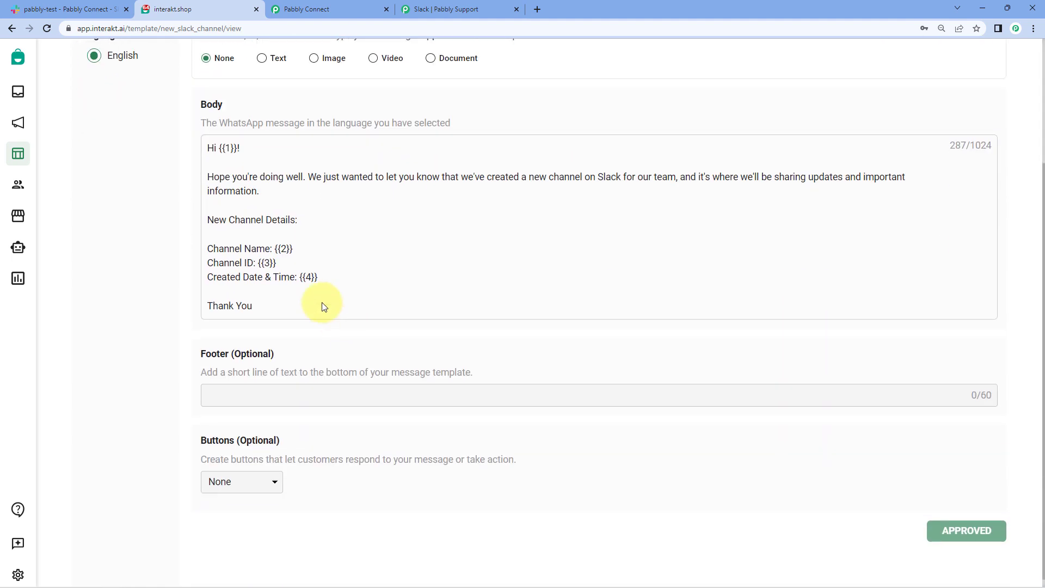
pyautogui.scroll(3, 322, 298)
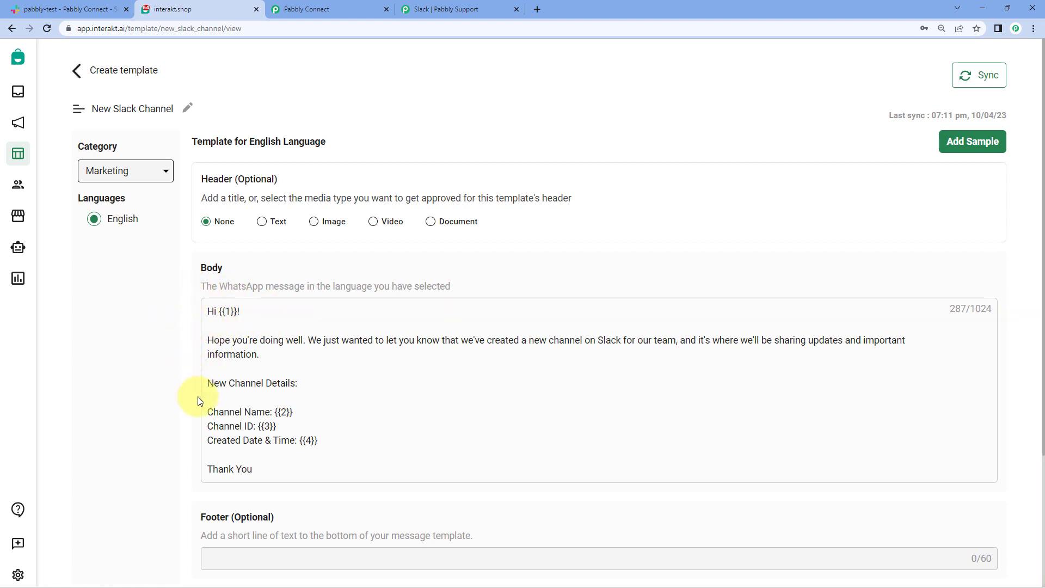
# Step: Review the body variables {{1}} to {{4}} in the New Slack Channel template
pyautogui.doubleClick(229, 314)
pyautogui.click(232, 313)
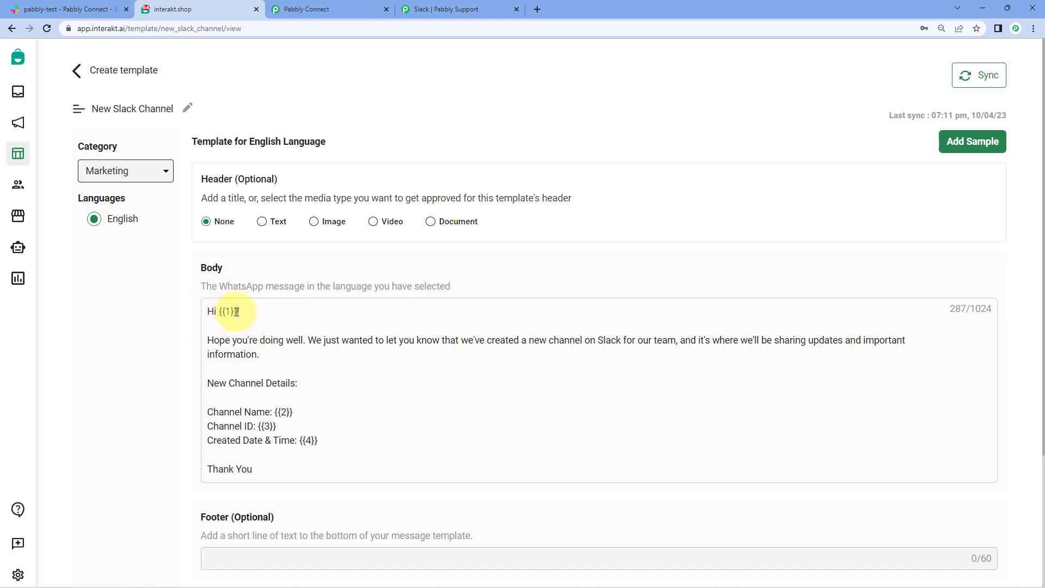
pyautogui.moveTo(236, 313); pyautogui.dragTo(216, 312)
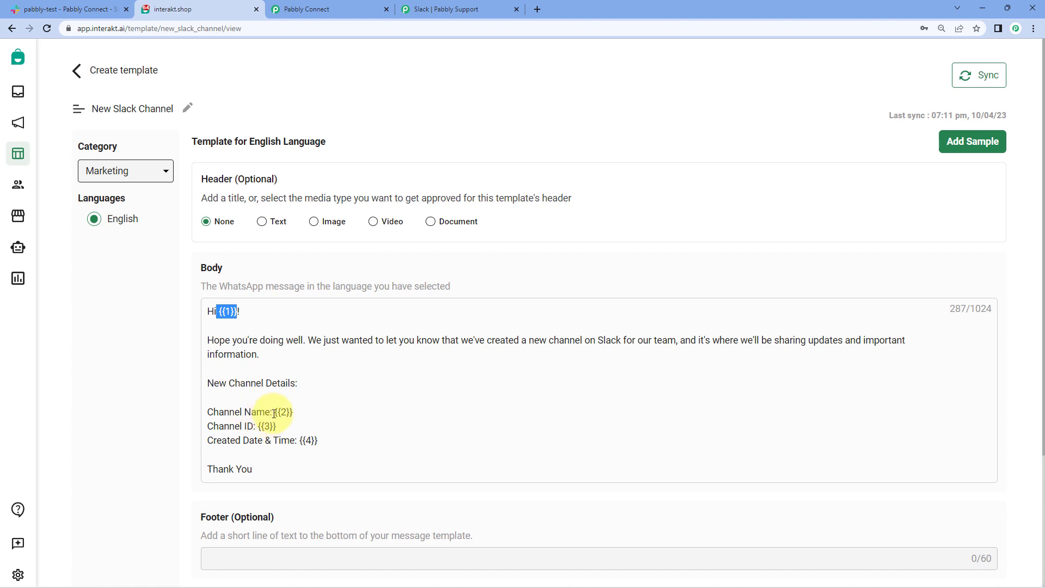
pyautogui.moveTo(277, 412); pyautogui.dragTo(314, 441)
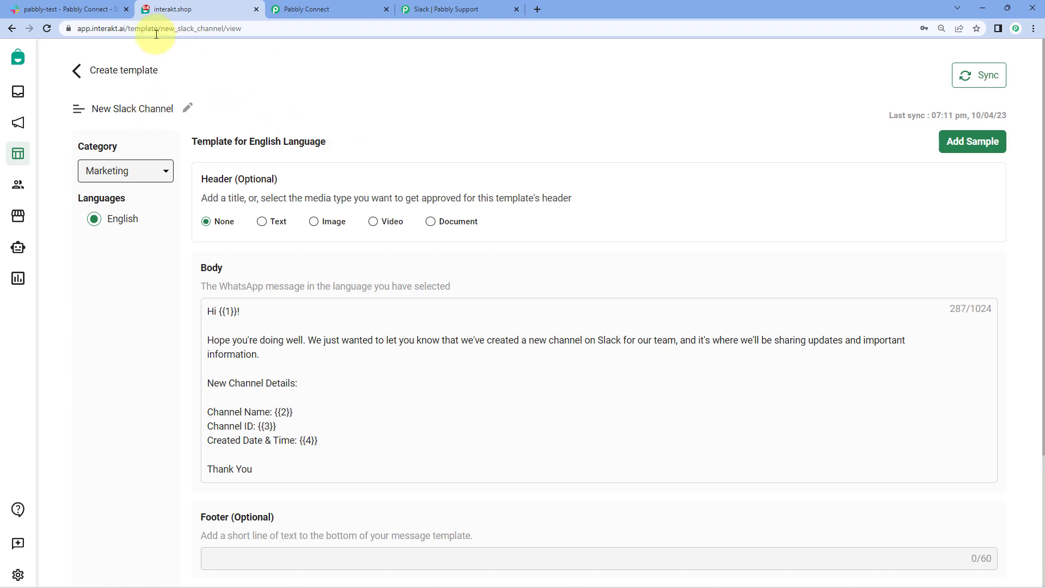
# Step: Copy the code name new_slack_channel from the Interakt template's URL into Template Code Name of the Pabbly Connect action
pyautogui.doubleClick(186, 28)
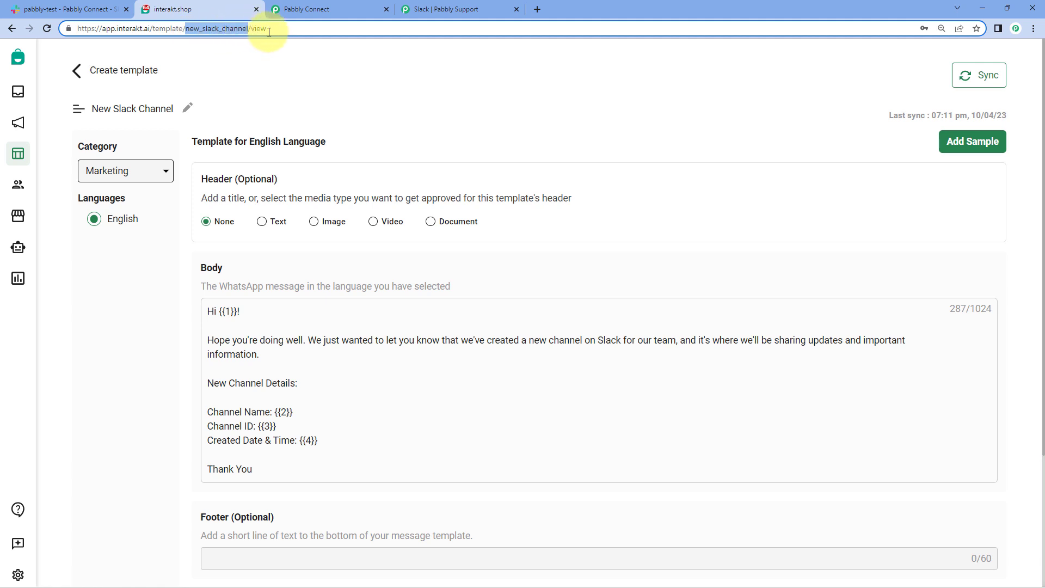
pyautogui.rightClick(228, 30)
pyautogui.click(260, 110)
pyautogui.click(333, 9)
pyautogui.click(302, 74)
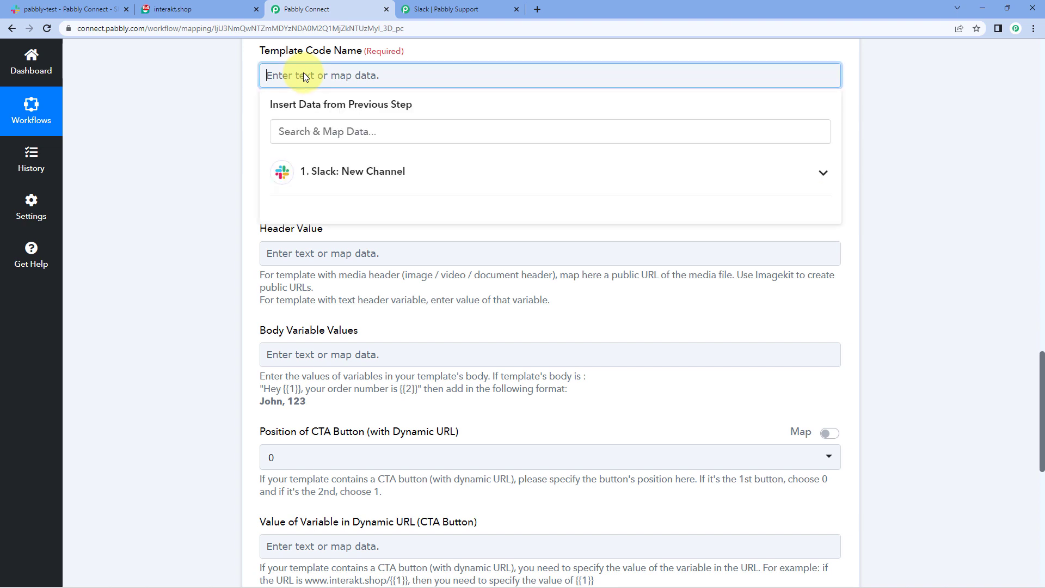
pyautogui.rightClick(302, 74)
pyautogui.click(351, 163)
pyautogui.click(207, 121)
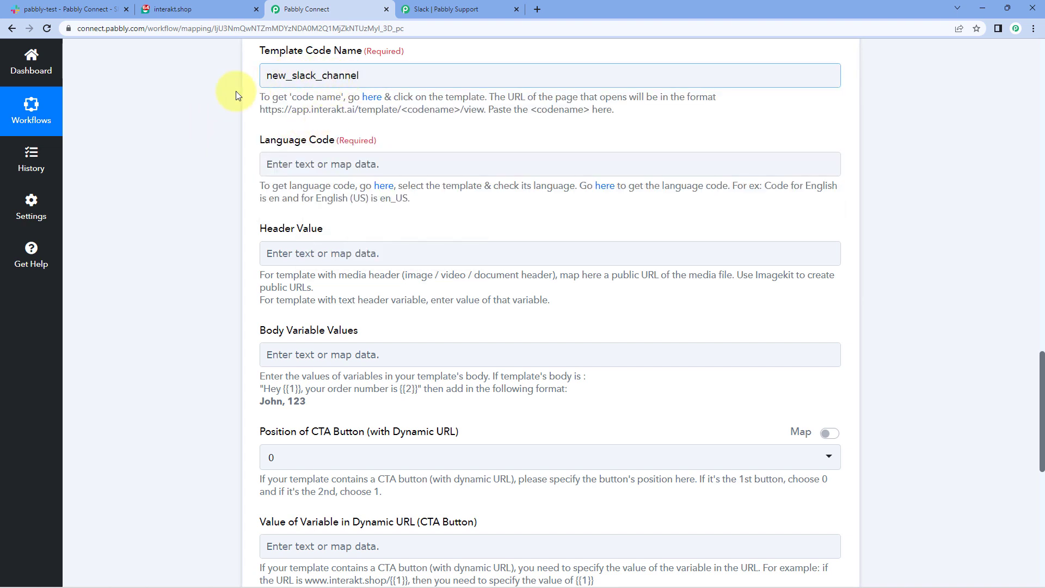
# Step: Check the template's language in Interakt and set the Language Code in Pabbly Connect to en
pyautogui.click(200, 8)
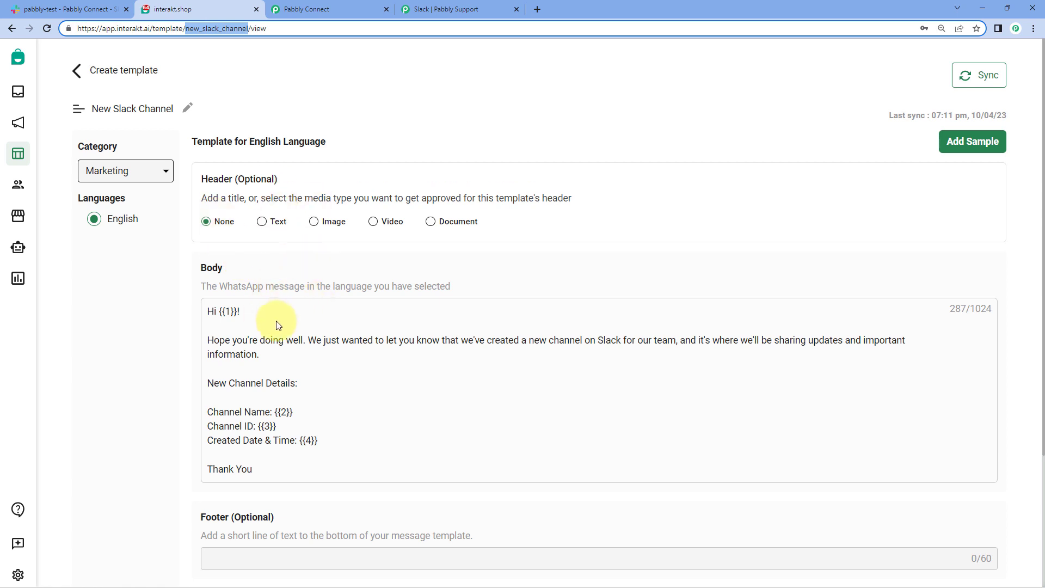
pyautogui.click(327, 112)
pyautogui.click(332, 10)
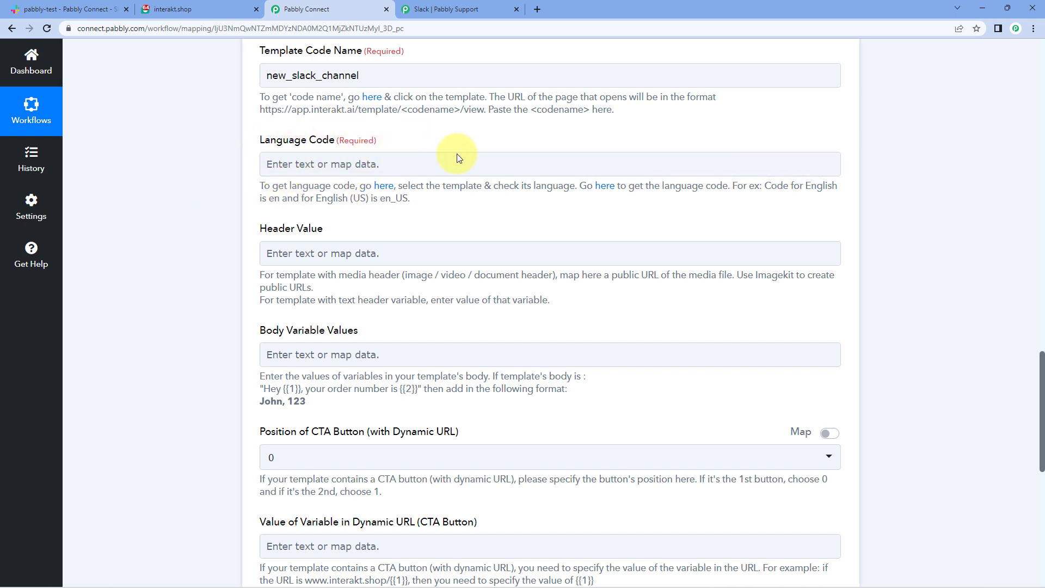
pyautogui.click(191, 9)
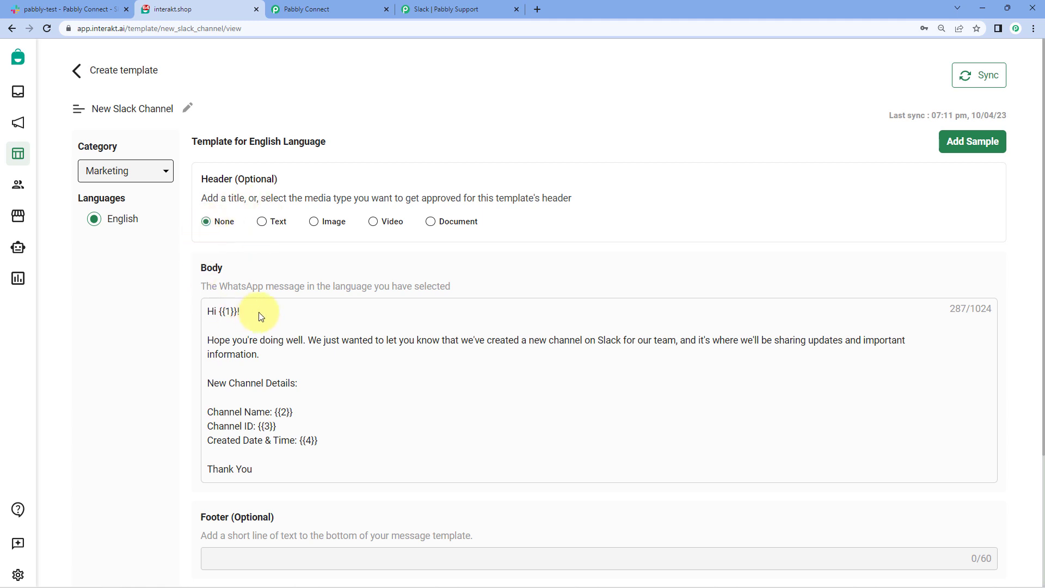
pyautogui.doubleClick(145, 217)
pyautogui.click(313, 9)
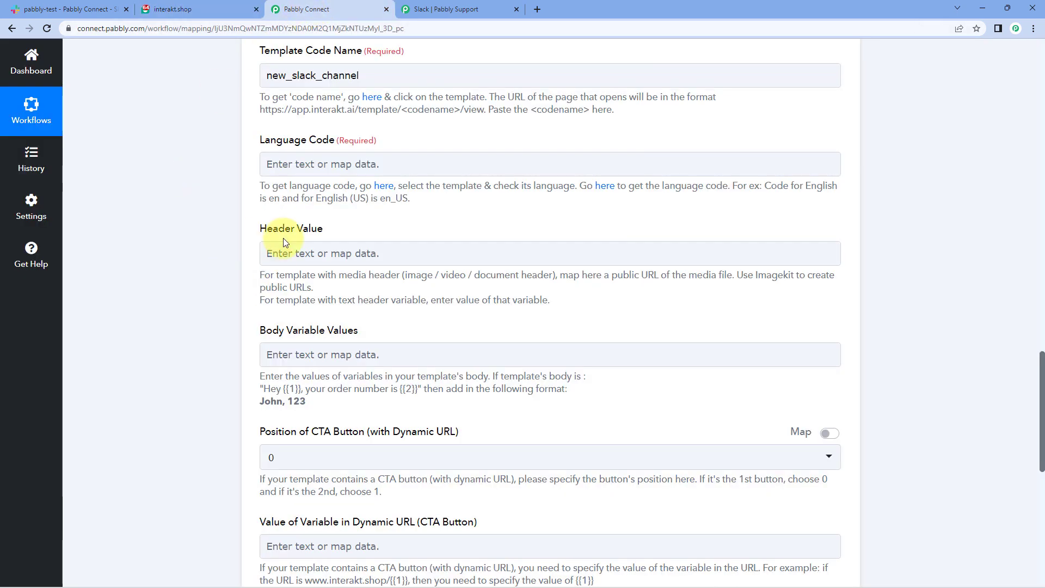
pyautogui.click(311, 163)
pyautogui.write('en')
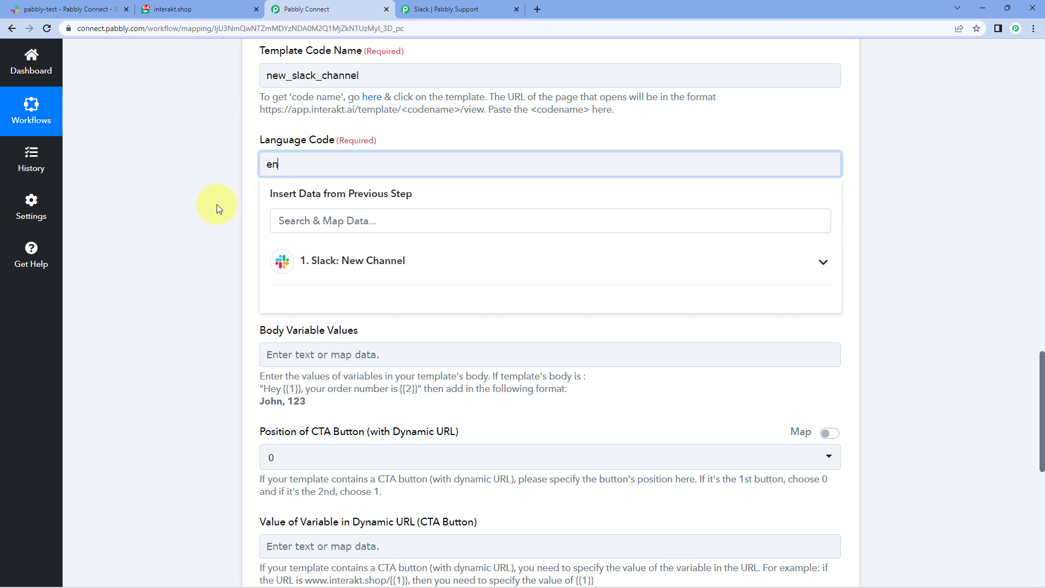
pyautogui.click(216, 204)
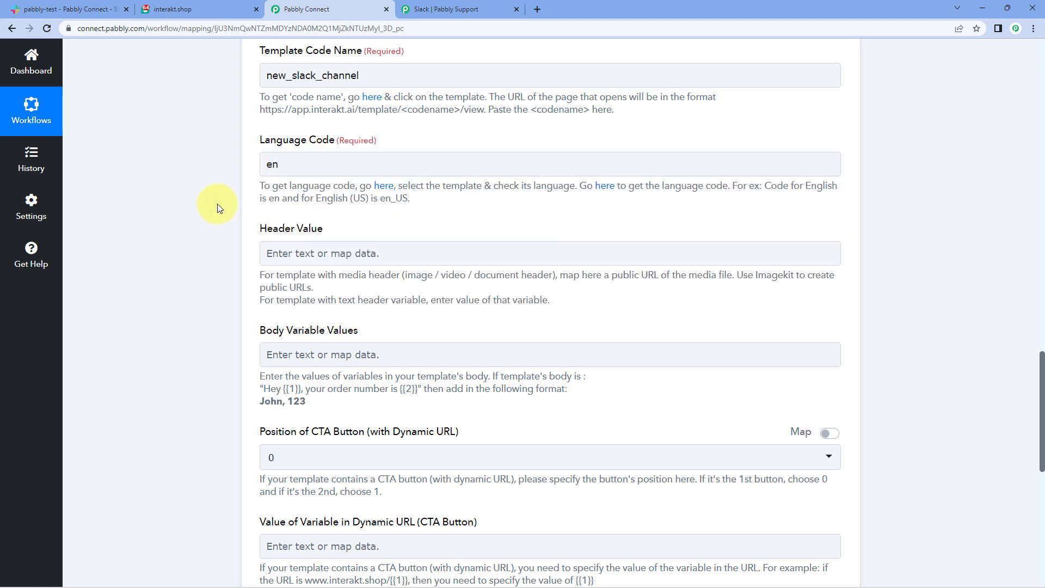
# Step: Verify the language code against the template's language in Interakt and the supported languages list in Meta's Message Templates documentation
pyautogui.click(197, 8)
pyautogui.click(152, 228)
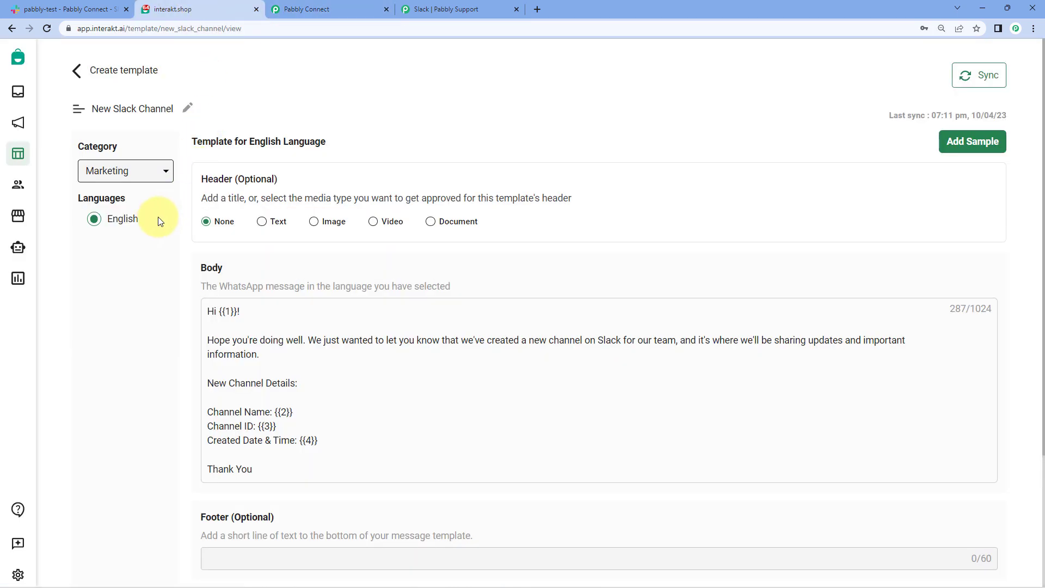
pyautogui.click(321, 10)
pyautogui.click(310, 166)
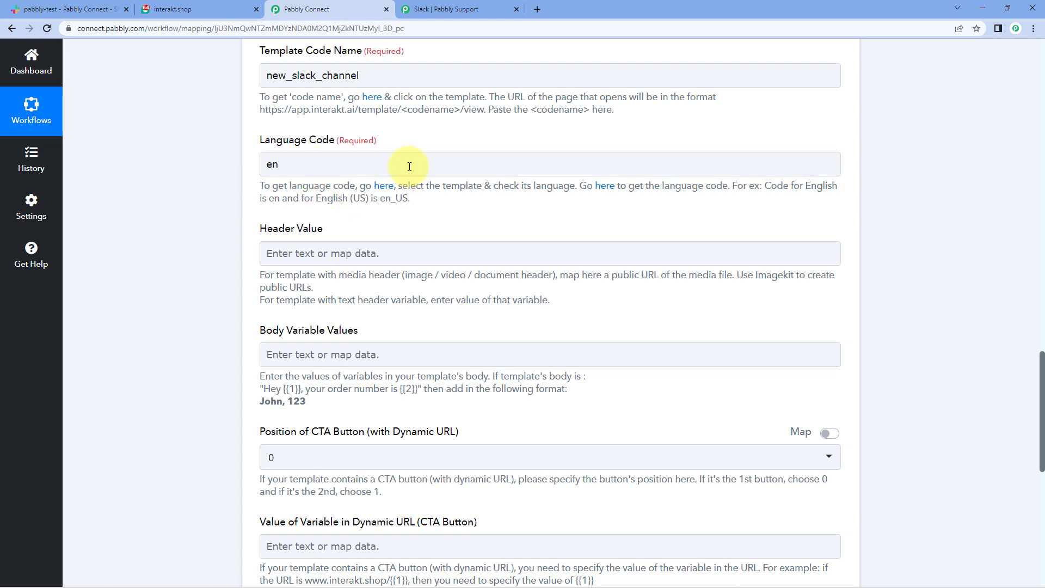
pyautogui.click(605, 187)
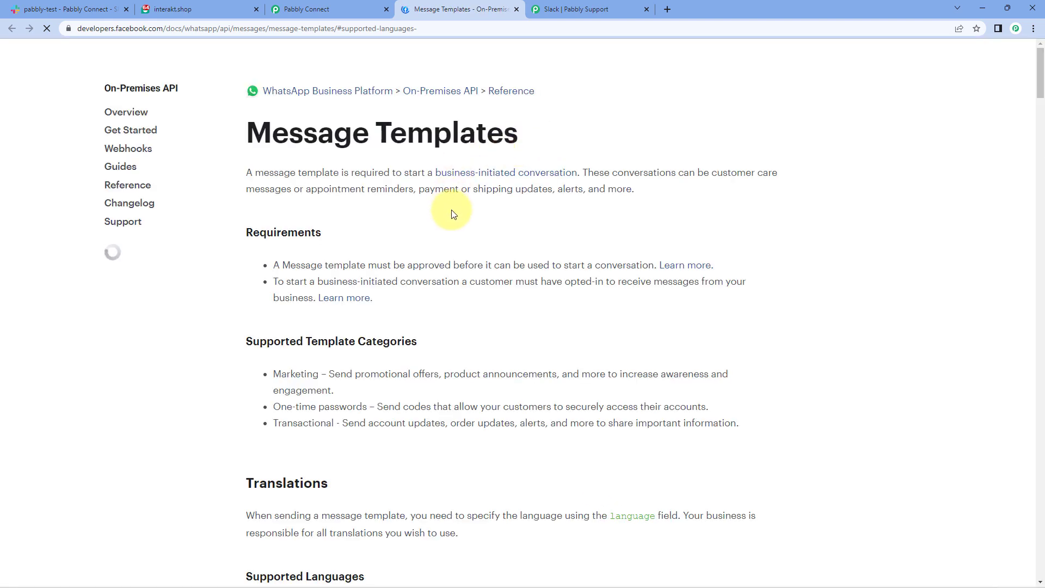
pyautogui.scroll(-13, 455, 214)
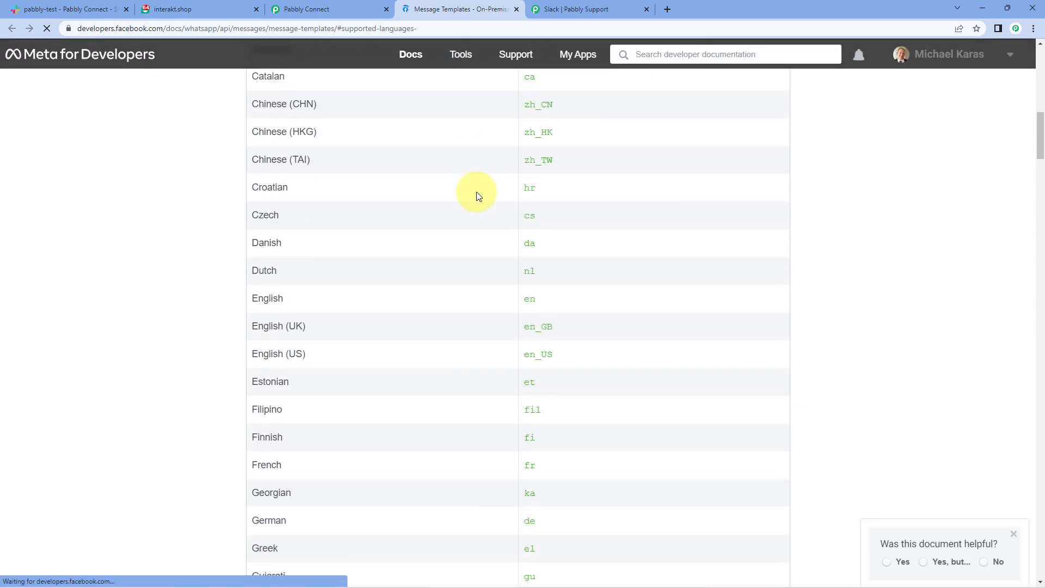
pyautogui.scroll(-3, 478, 195)
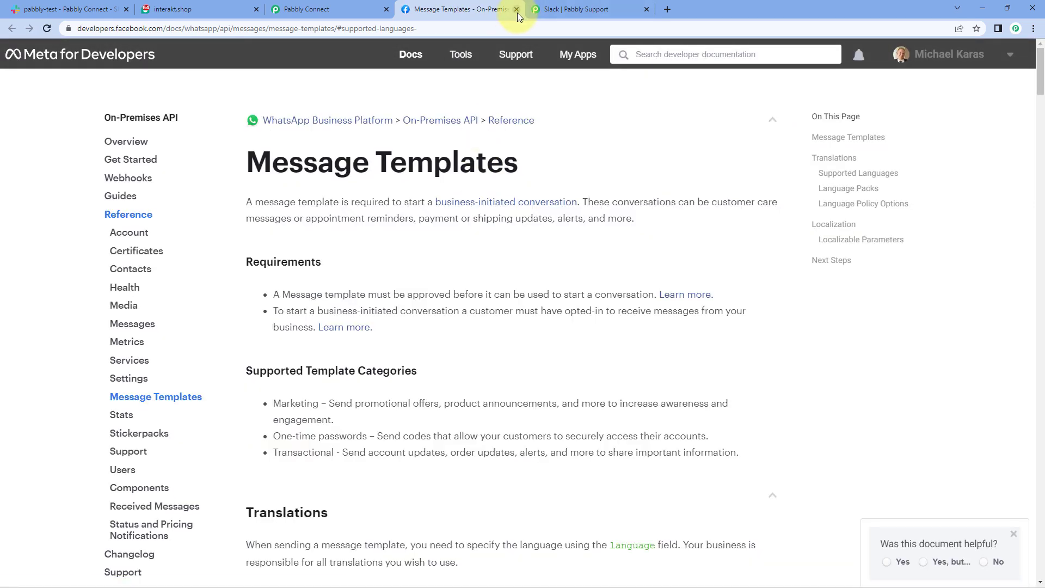
pyautogui.click(517, 10)
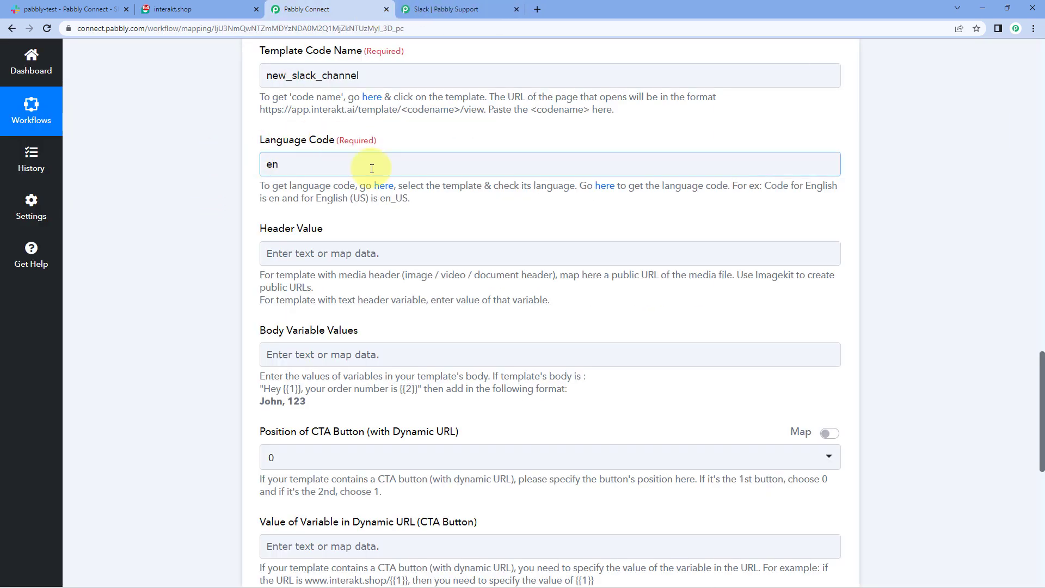
# Step: For the Header Value, switch to Interakt and examine the template's Text, Image, Video and Document header options
pyautogui.scroll(-1, 372, 168)
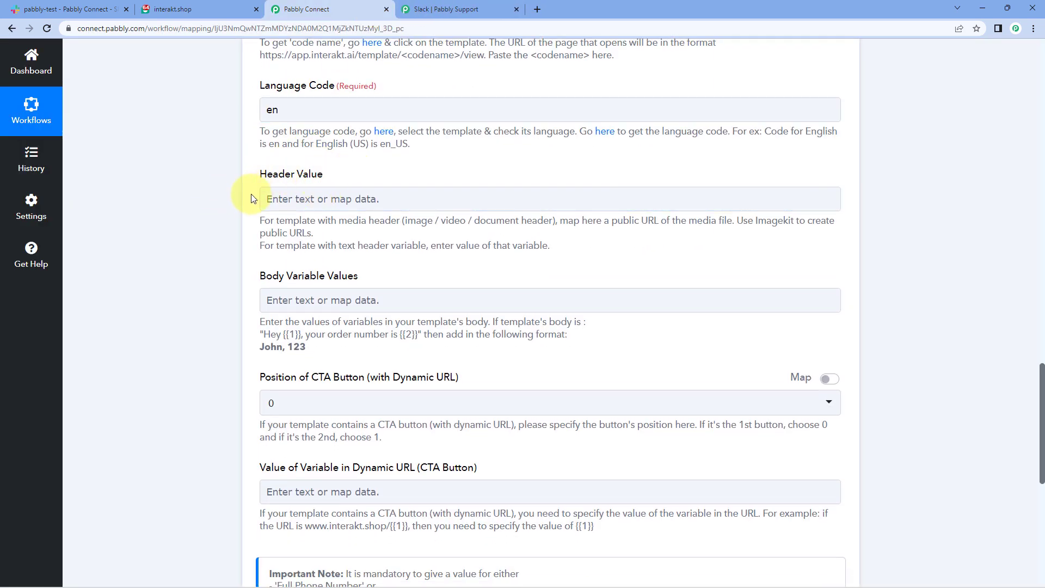
pyautogui.click(216, 10)
pyautogui.scroll(-1, 341, 329)
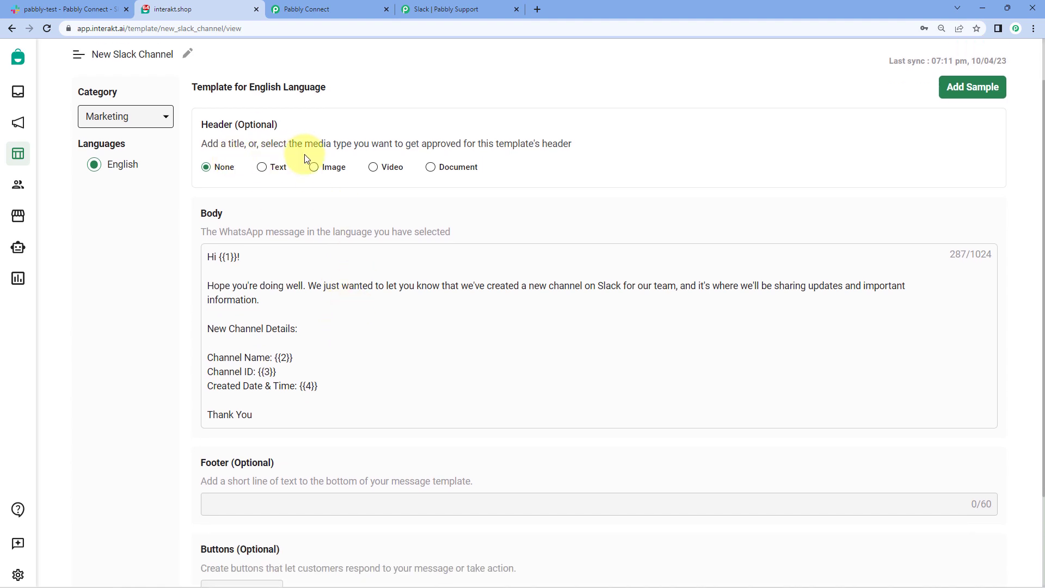
pyautogui.doubleClick(281, 168)
pyautogui.moveTo(320, 169); pyautogui.dragTo(385, 172)
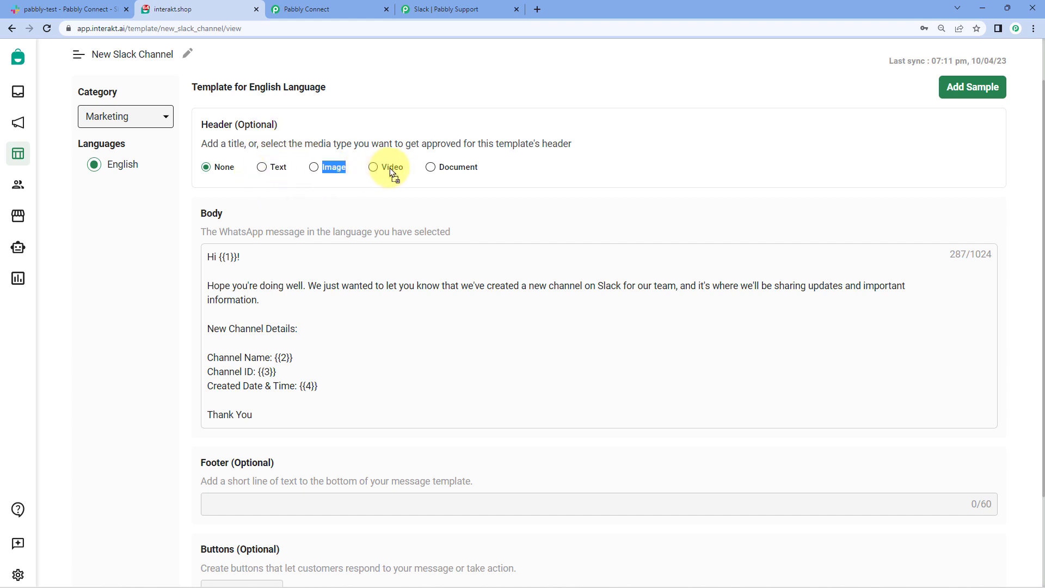
pyautogui.moveTo(490, 168); pyautogui.dragTo(438, 168)
pyautogui.click(381, 191)
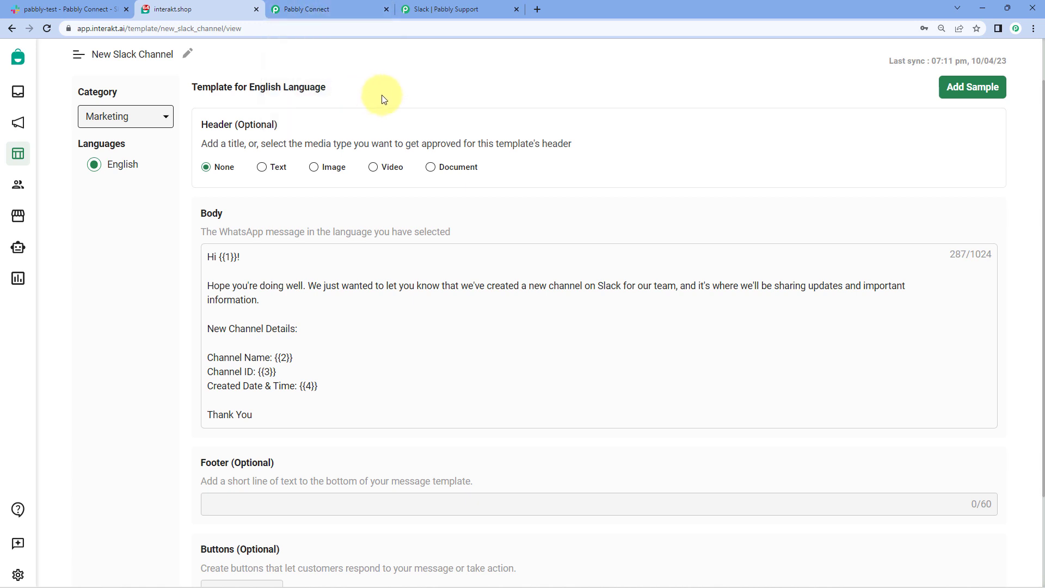
# Step: Compare the Header Value field in Pabbly Connect with the header setting of the Interakt template
pyautogui.click(332, 7)
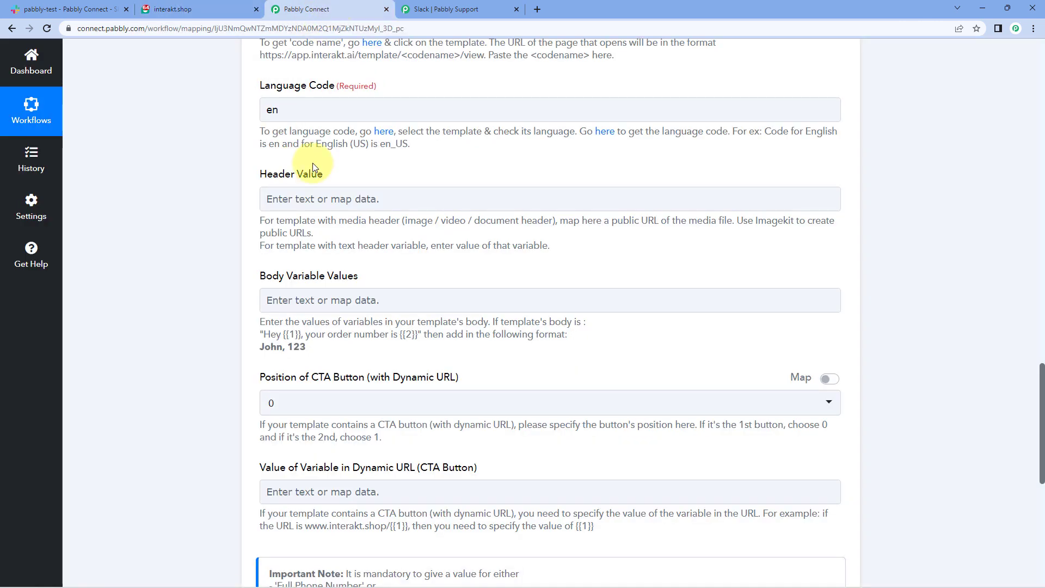
pyautogui.click(320, 201)
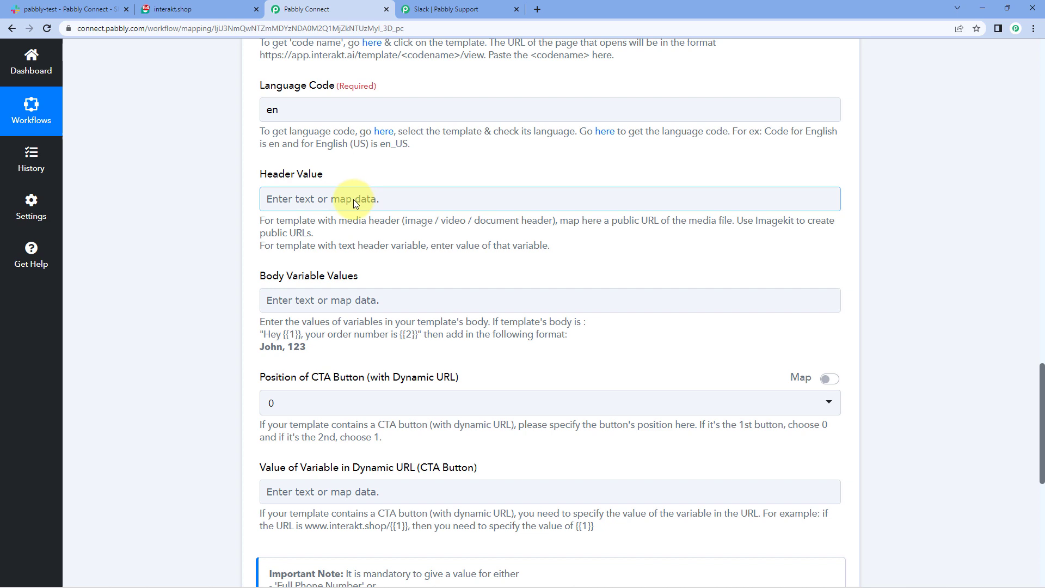
pyautogui.click(253, 178)
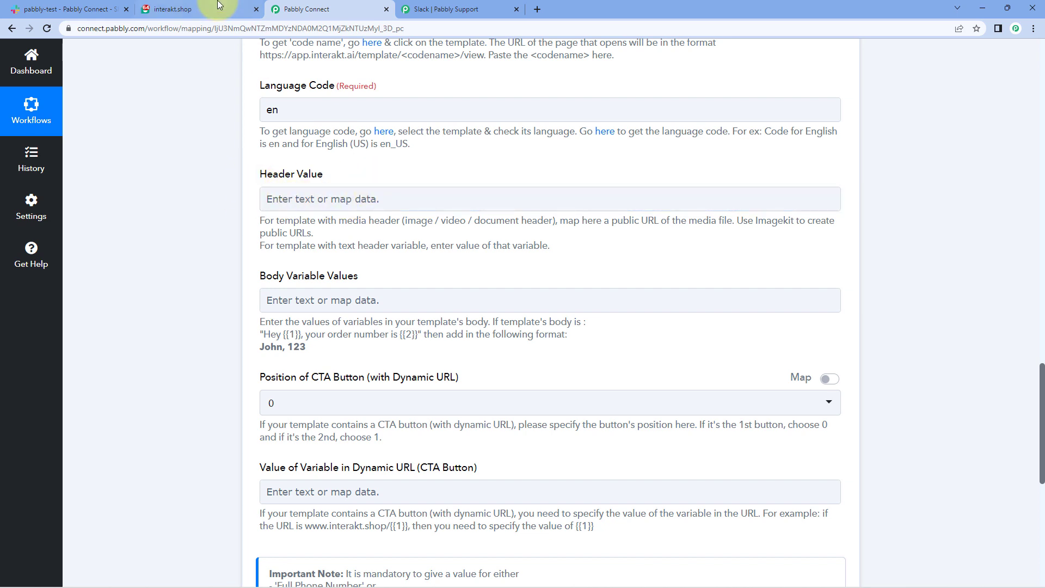
pyautogui.click(209, 10)
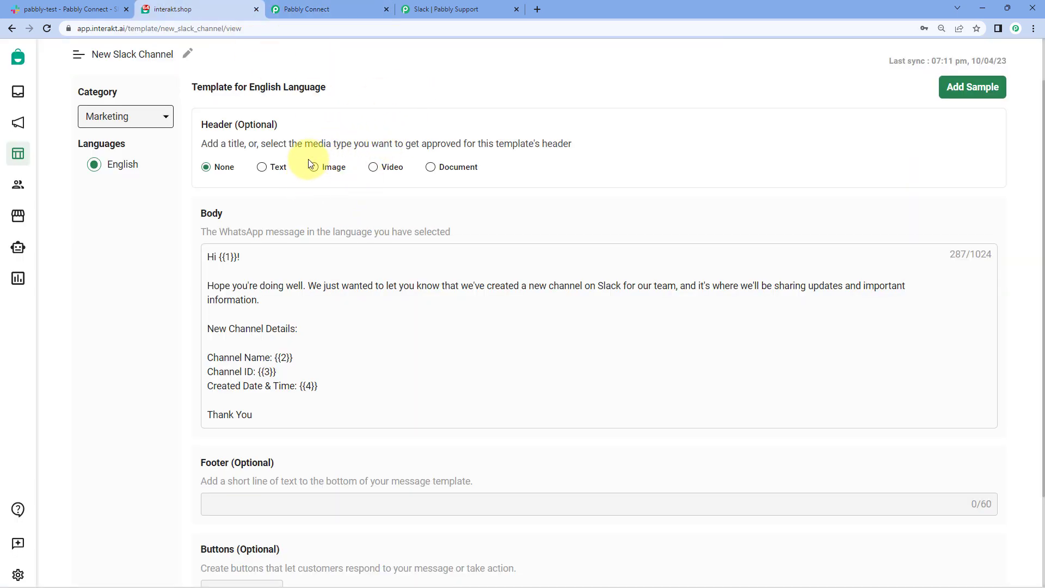
pyautogui.click(336, 6)
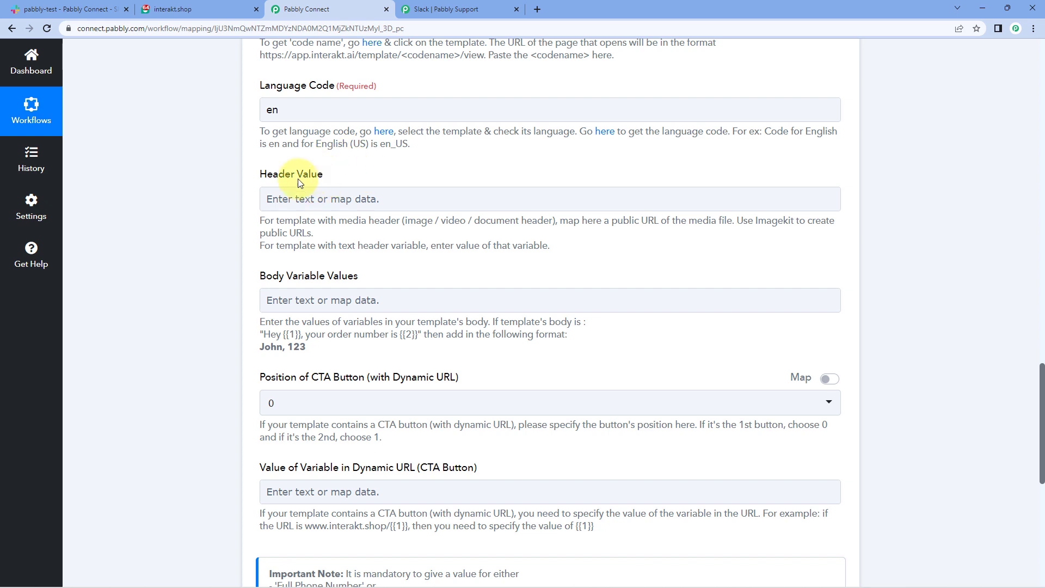
pyautogui.click(212, 6)
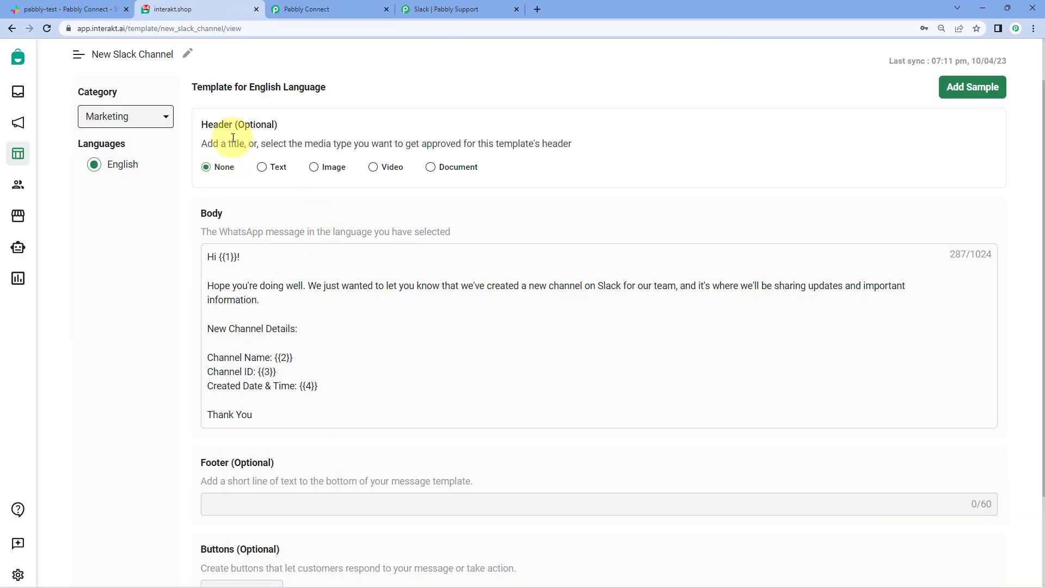
pyautogui.click(305, 9)
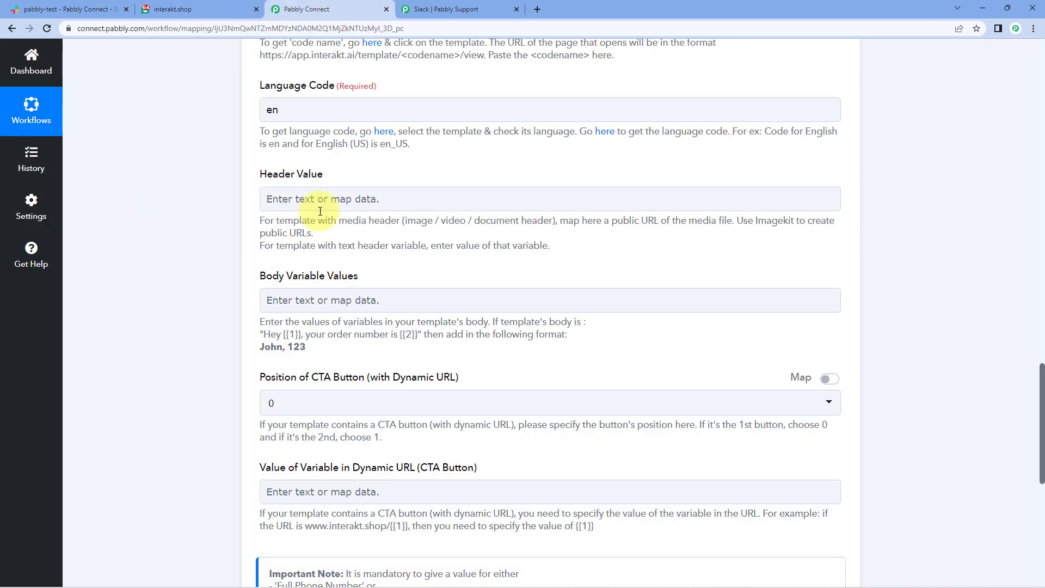
# Step: Review the Body Variable Values format in Pabbly Connect and the matching numbered variables in the Interakt template's body
pyautogui.scroll(1, 326, 213)
pyautogui.scroll(-3, 323, 216)
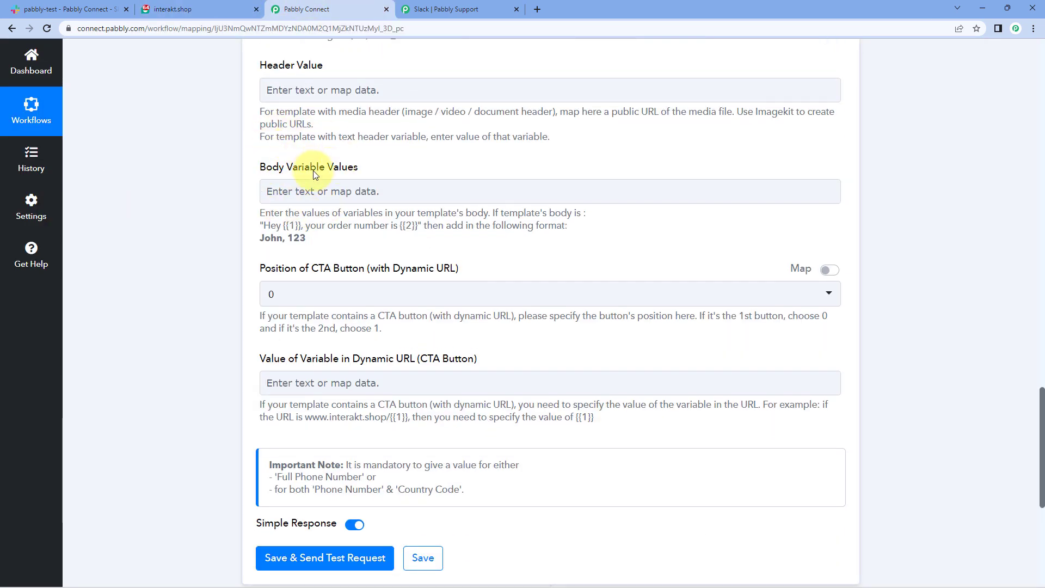
pyautogui.click(208, 6)
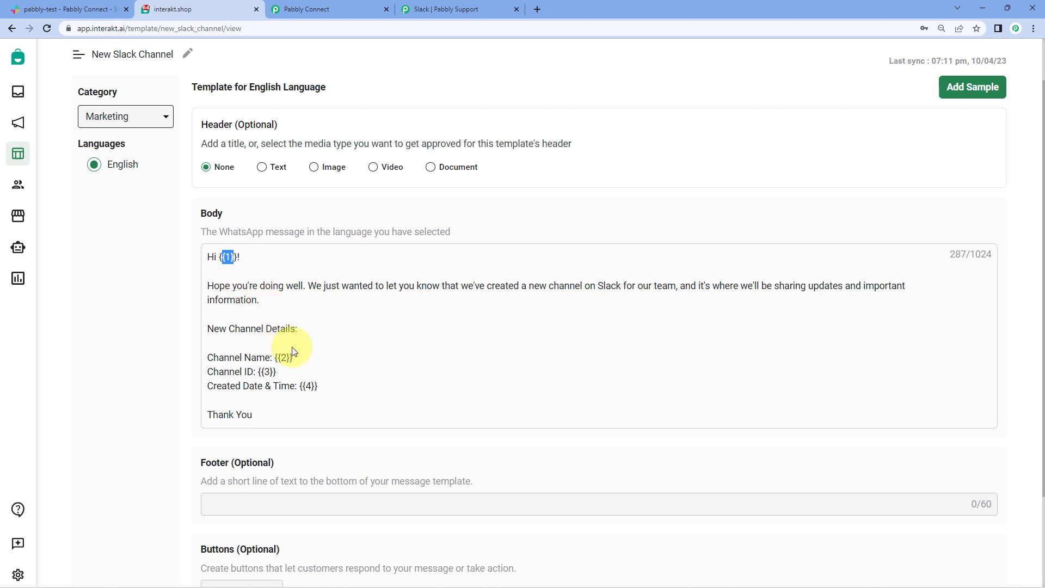
pyautogui.doubleClick(283, 357)
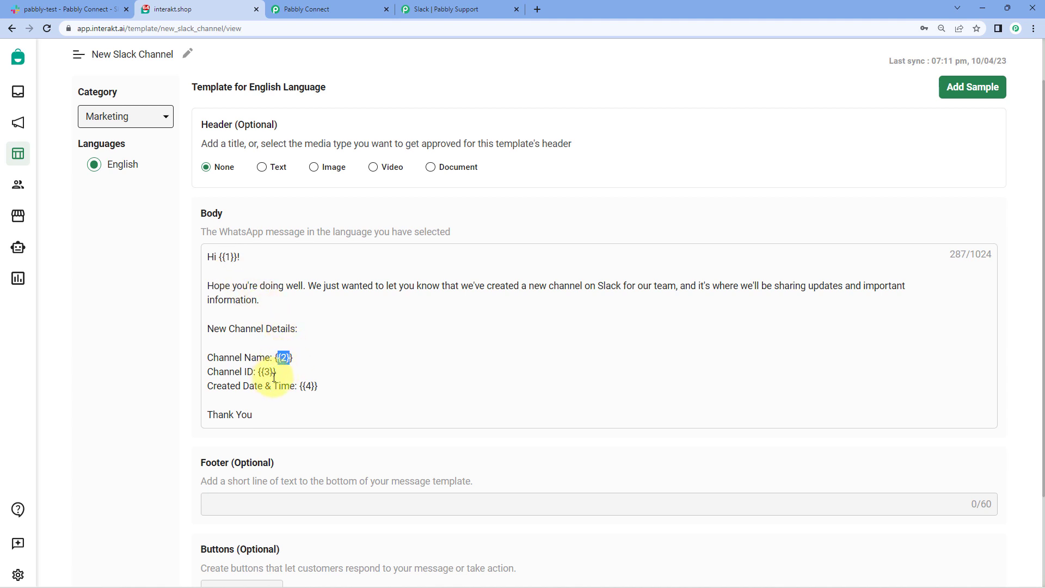
pyautogui.doubleClick(310, 387)
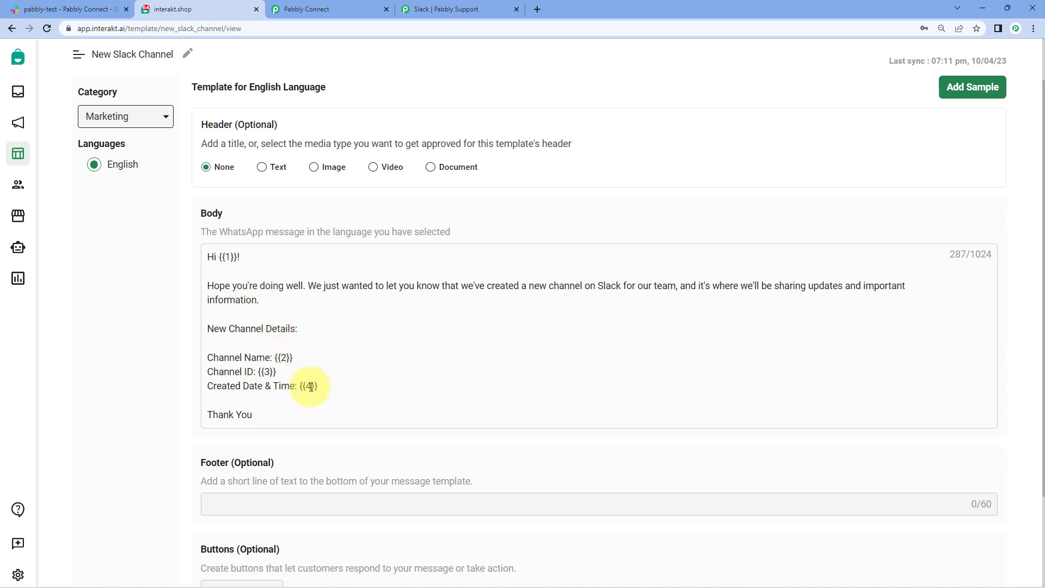
pyautogui.click(263, 334)
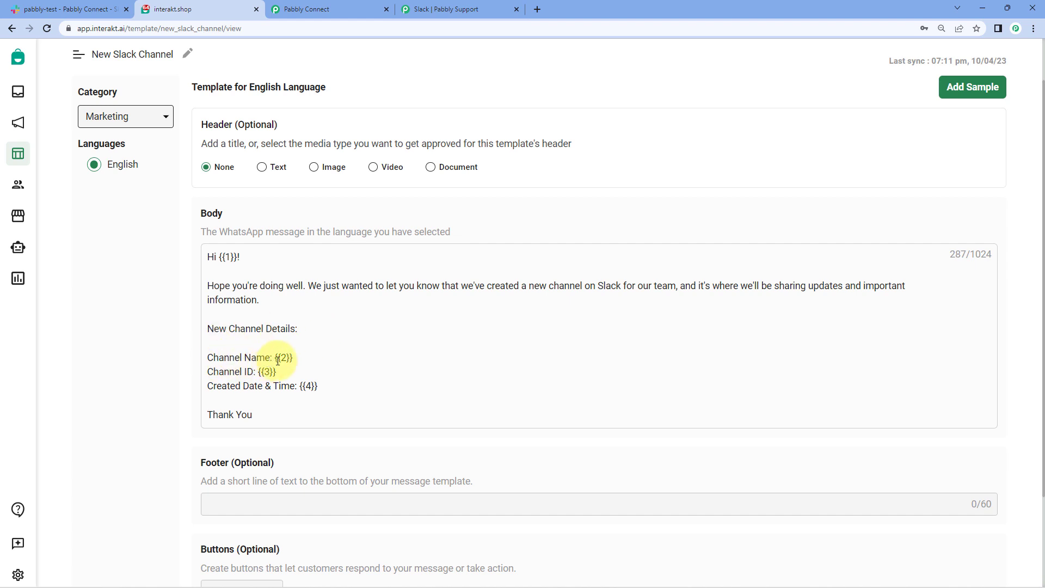
pyautogui.moveTo(278, 360); pyautogui.dragTo(293, 360)
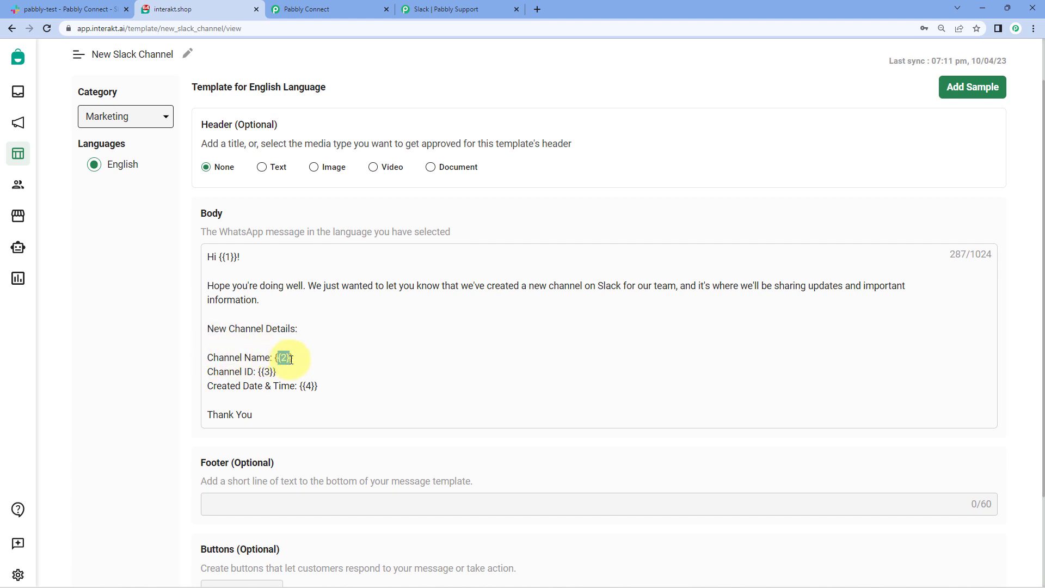
# Step: Review the Channel Name, Channel ID and Created Date & Time variables {{2}}, {{3}} and {{4}} in the Interakt template's body
pyautogui.click(277, 358)
pyautogui.moveTo(230, 360); pyautogui.dragTo(311, 387)
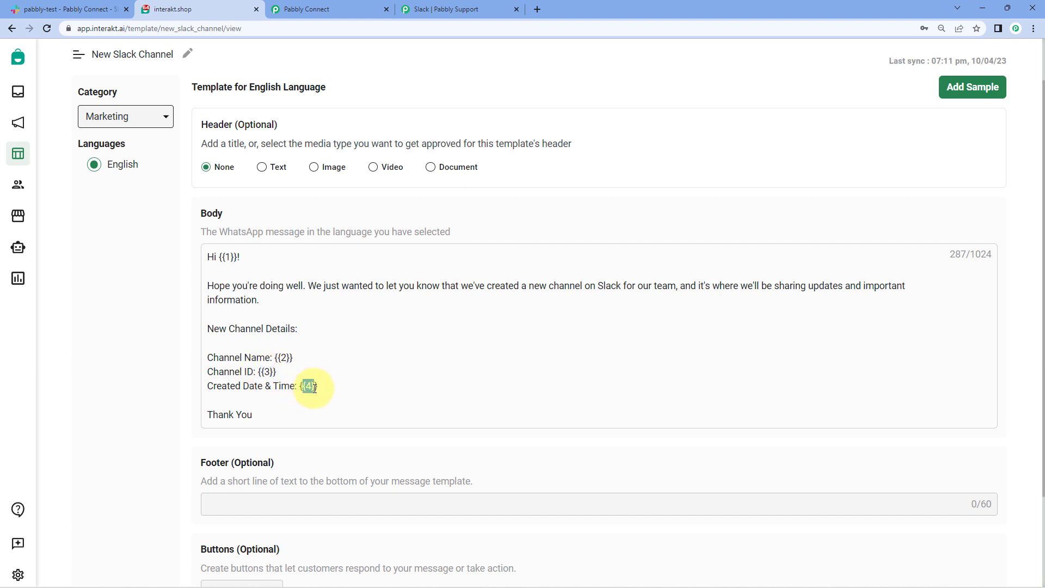
pyautogui.click(322, 364)
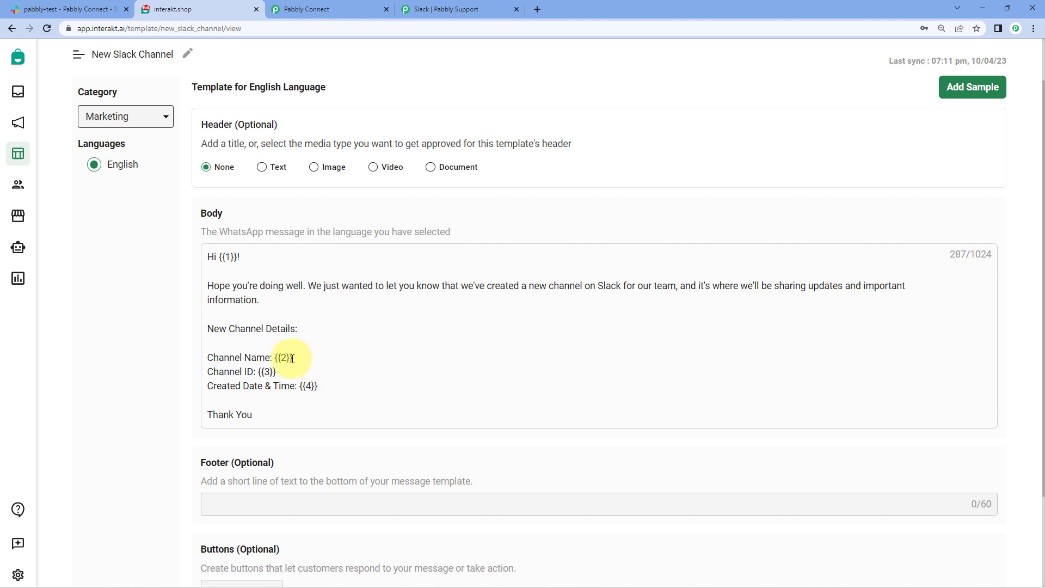
pyautogui.moveTo(289, 357)
pyautogui.mouseDown()
pyautogui.moveTo(274, 358)
pyautogui.moveTo(308, 358)
pyautogui.mouseUp()
pyautogui.click(306, 369)
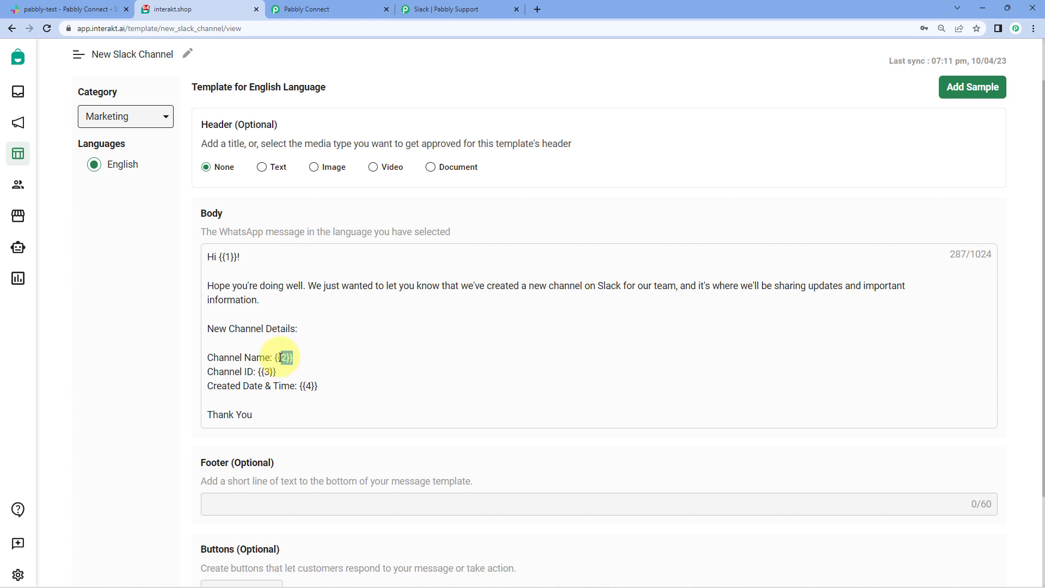
pyautogui.moveTo(275, 358); pyautogui.dragTo(306, 358)
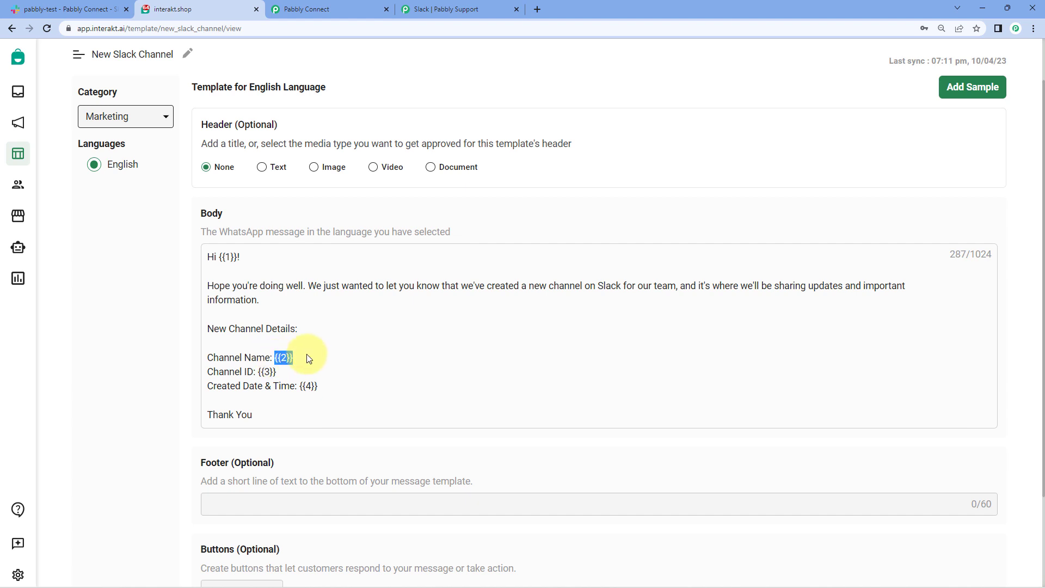
pyautogui.click(328, 6)
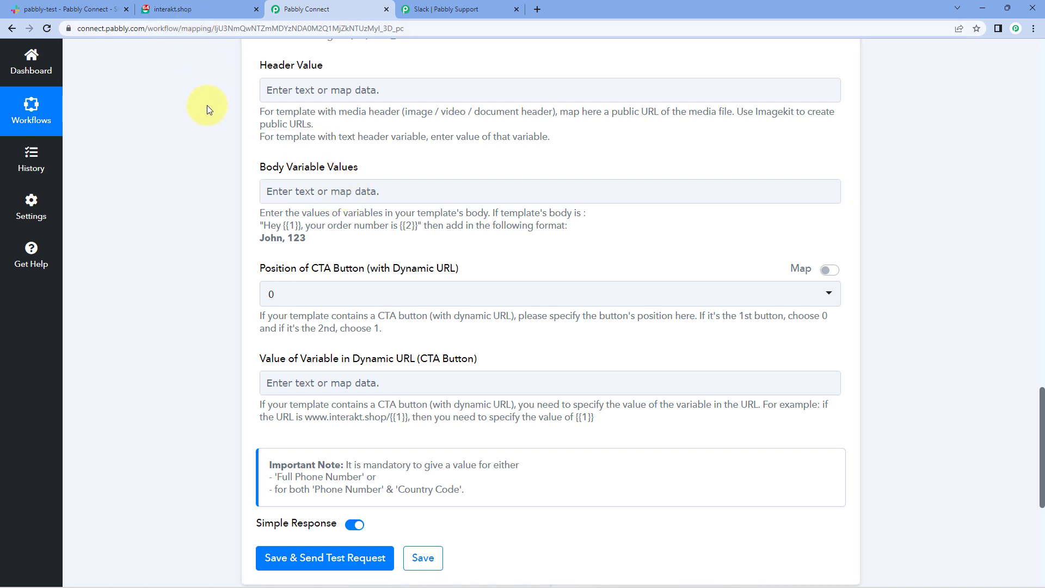
# Step: For the template's variable {{1}}, enter "Demo," as the first entry of Body Variable Values in Pabbly Connect
pyautogui.click(210, 7)
pyautogui.click(238, 254)
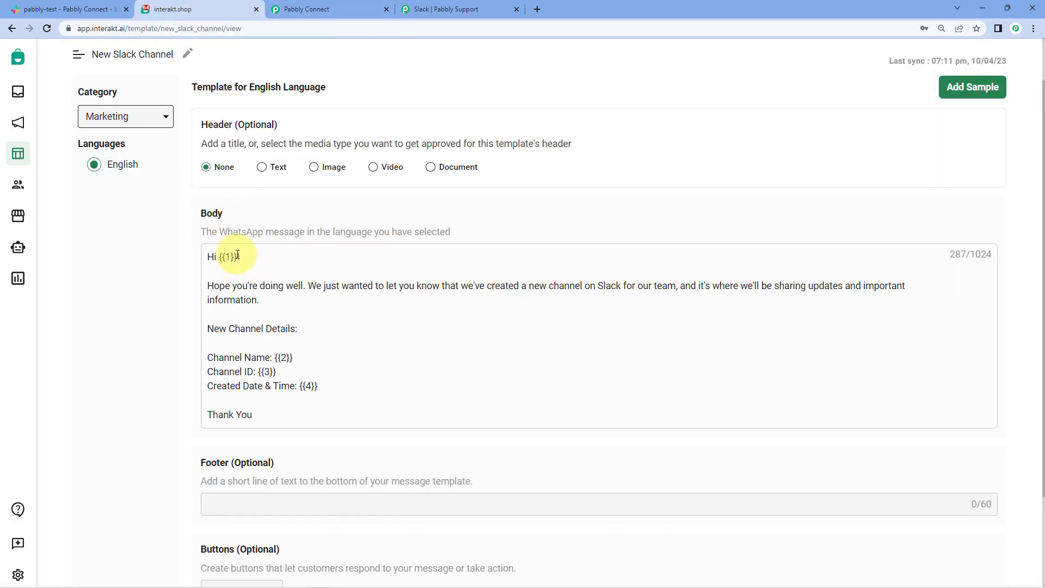
pyautogui.moveTo(238, 254); pyautogui.dragTo(219, 256)
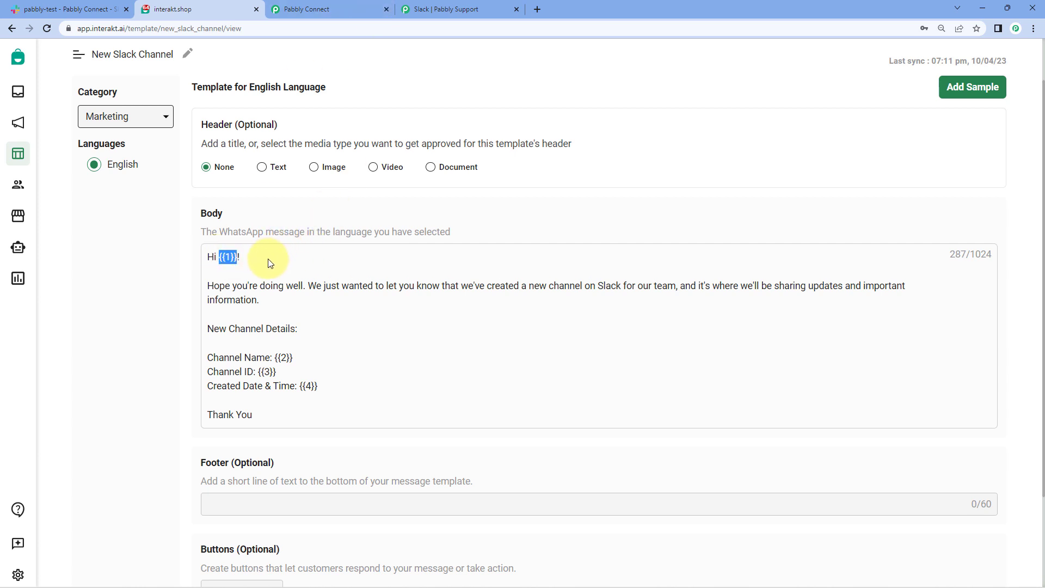
pyautogui.click(315, 8)
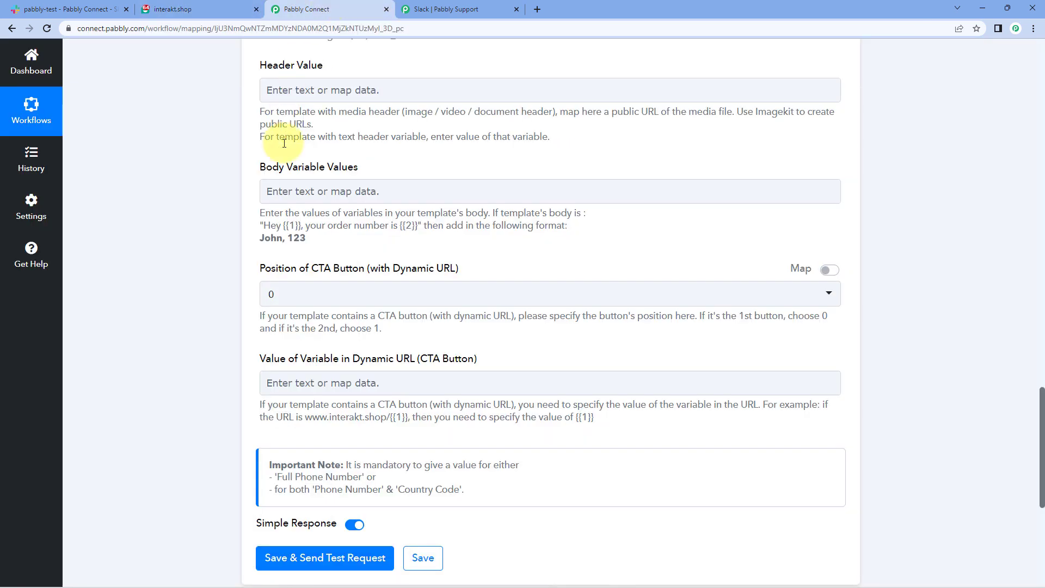
pyautogui.click(308, 188)
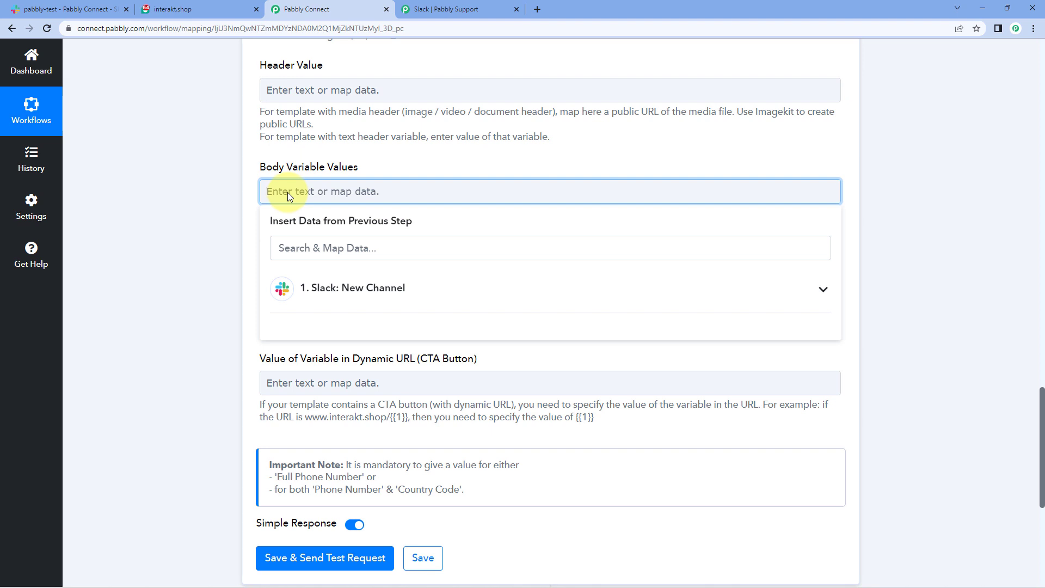
pyautogui.write('A')
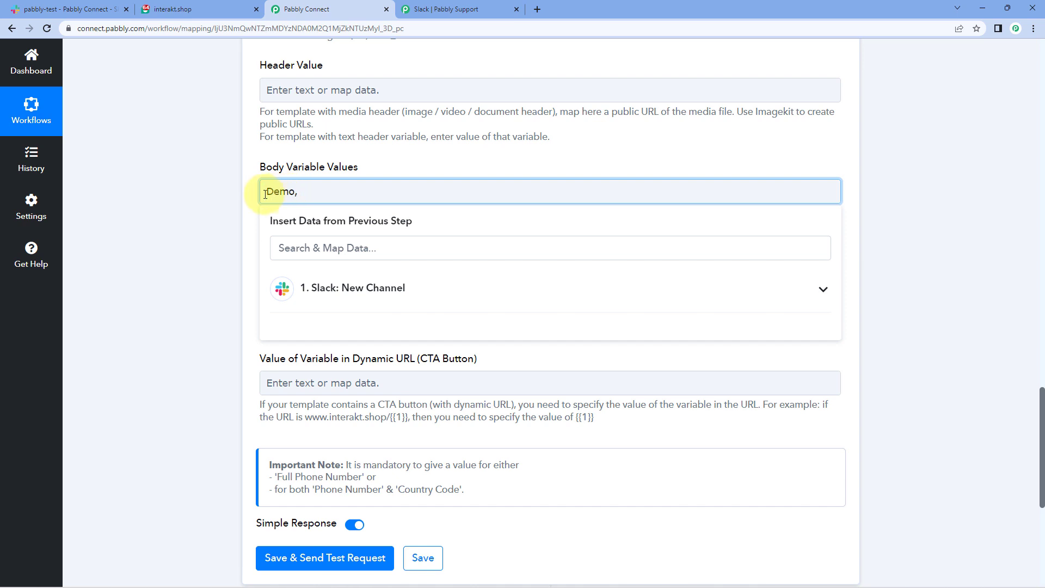
pyautogui.click(243, 194)
pyautogui.click(309, 193)
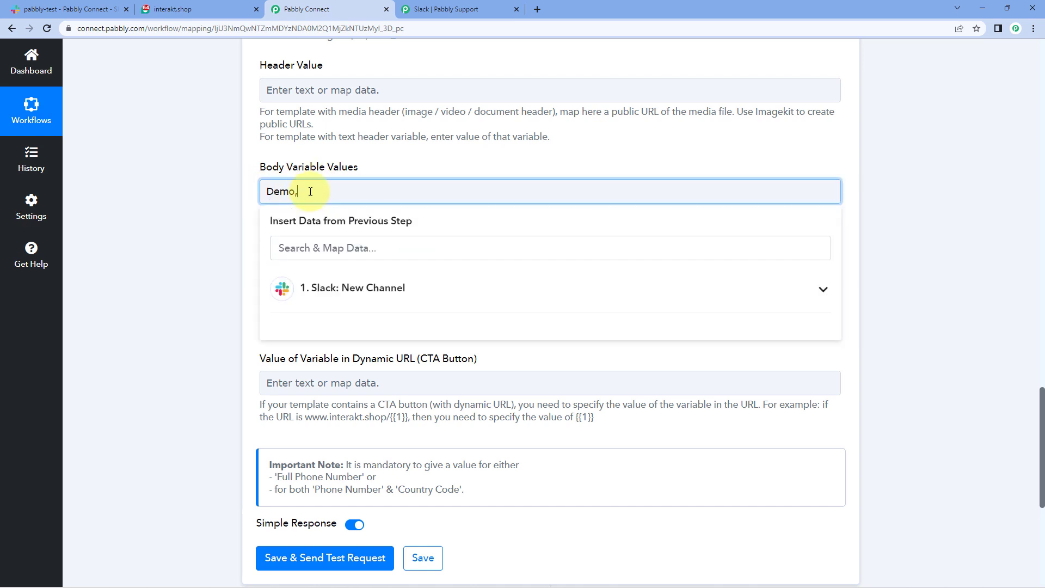
pyautogui.click(201, 154)
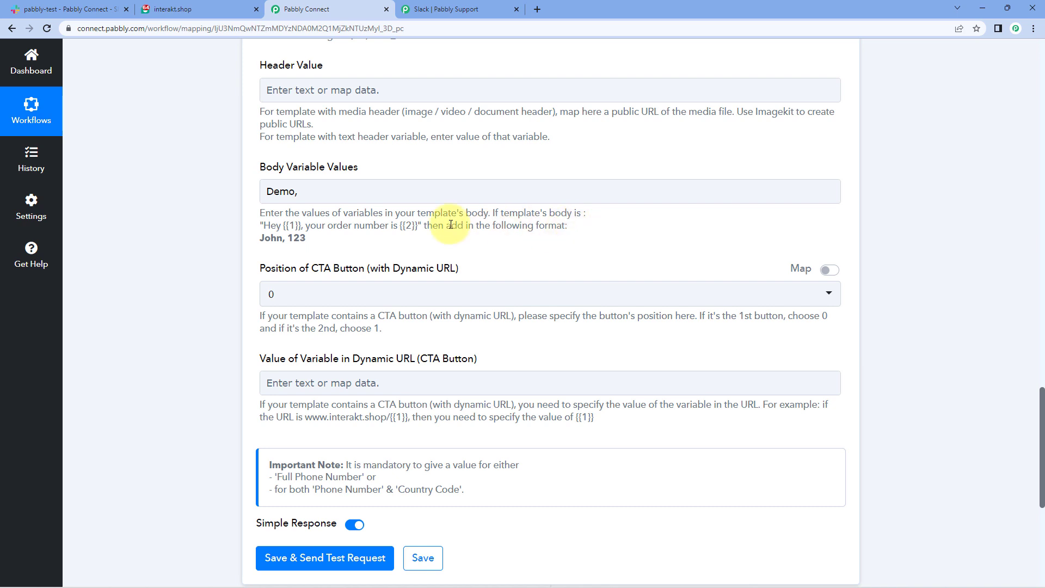
# Step: Compare the comma-separated example format under Body Variable Values with the {{1}} and Channel Name {{2}} variables in the Interakt template
pyautogui.moveTo(283, 238); pyautogui.dragTo(265, 239)
pyautogui.click(298, 226)
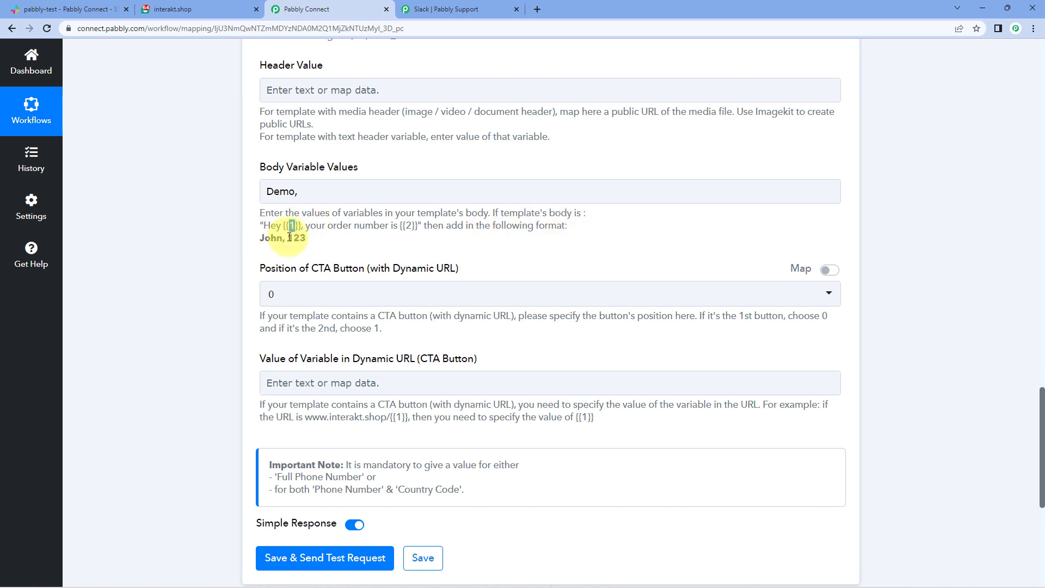
pyautogui.moveTo(287, 238); pyautogui.dragTo(310, 241)
pyautogui.click(317, 246)
pyautogui.click(202, 4)
pyautogui.click(338, 3)
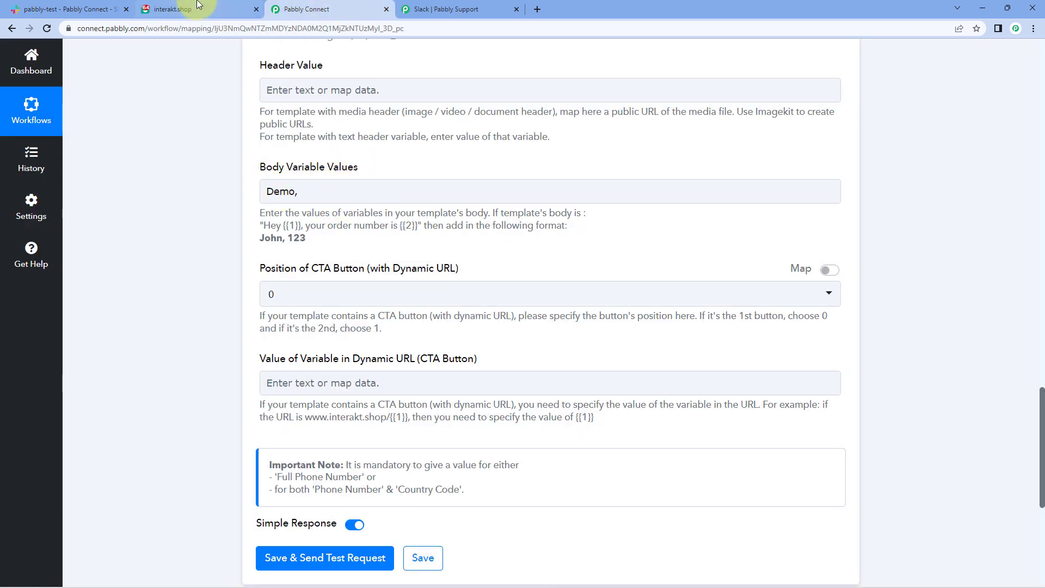
pyautogui.click(280, 192)
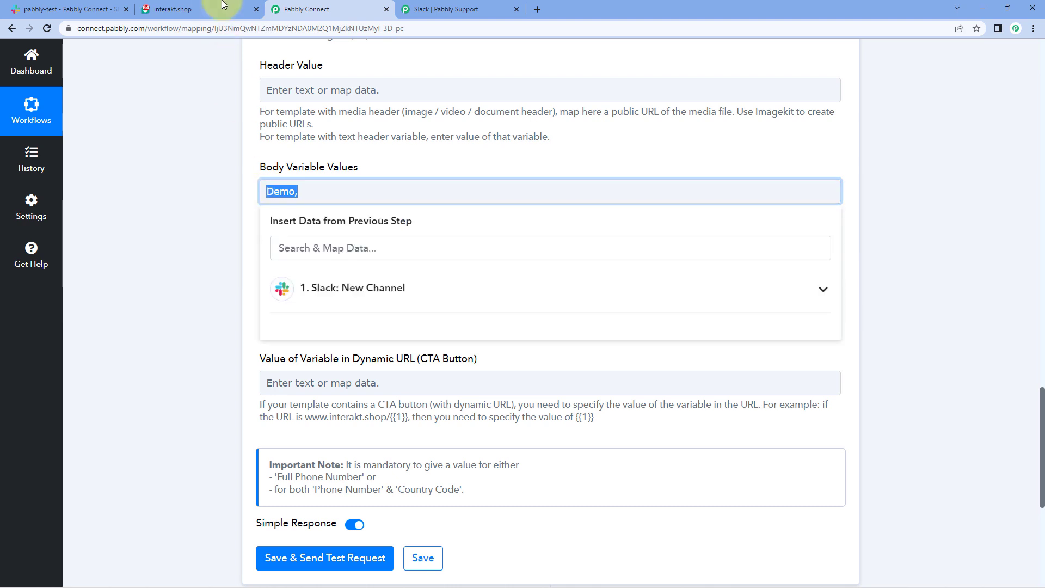
pyautogui.click(221, 8)
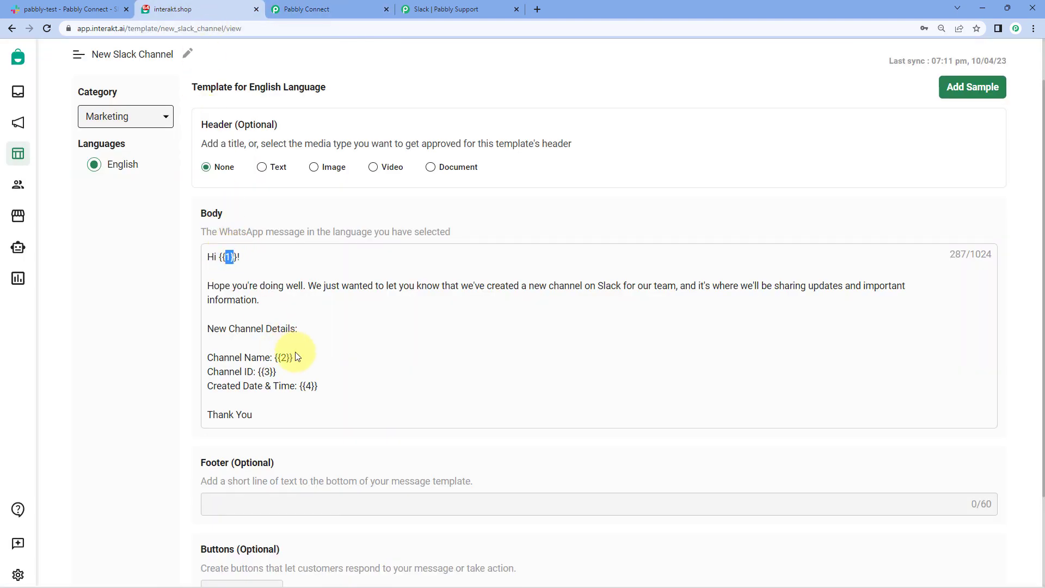
pyautogui.moveTo(291, 359); pyautogui.dragTo(279, 359)
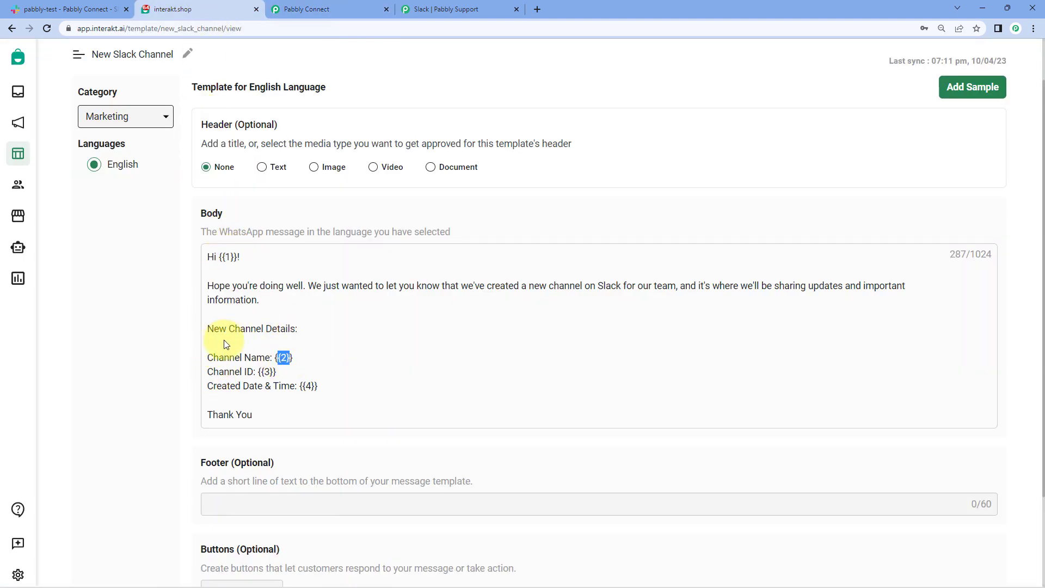
pyautogui.click(308, 7)
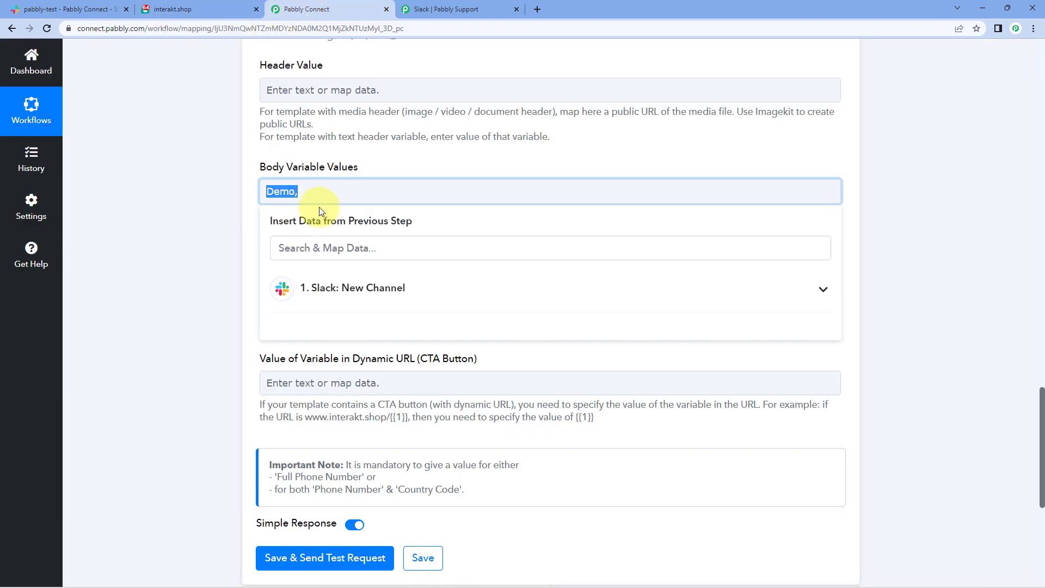
# Step: Locate the new channel's Name field in the mappable Slack data and check it in the trigger step's received response
pyautogui.click(288, 191)
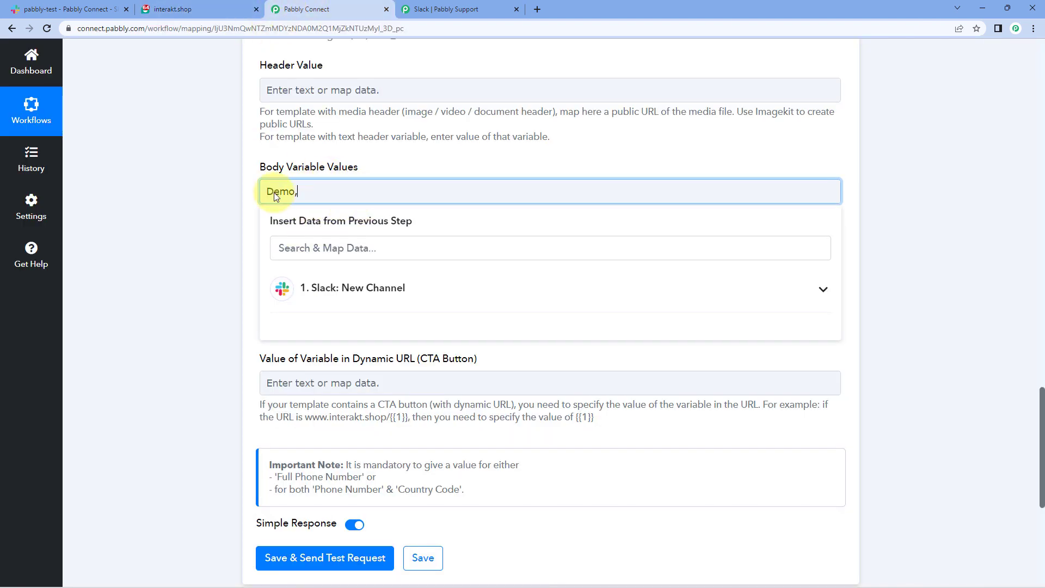
pyautogui.click(367, 294)
pyautogui.scroll(-5, 395, 386)
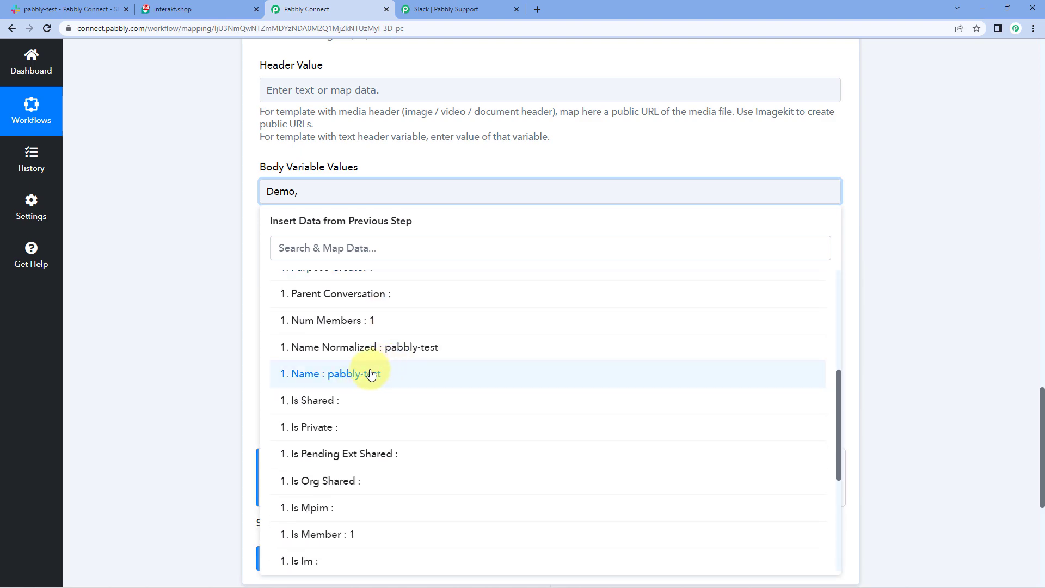
pyautogui.click(370, 374)
pyautogui.scroll(12, 217, 318)
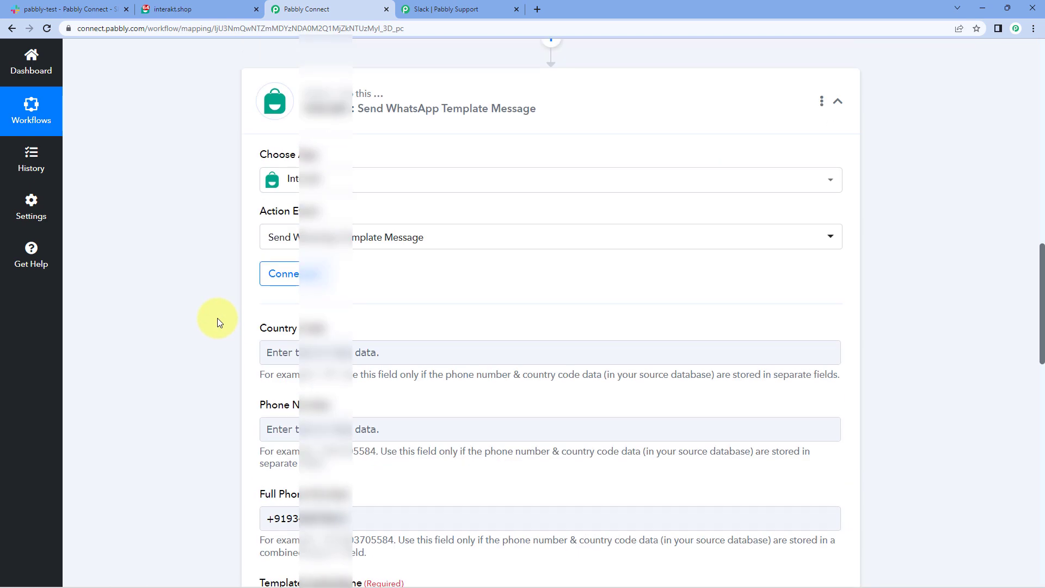
pyautogui.scroll(10, 217, 318)
pyautogui.scroll(-5, 497, 320)
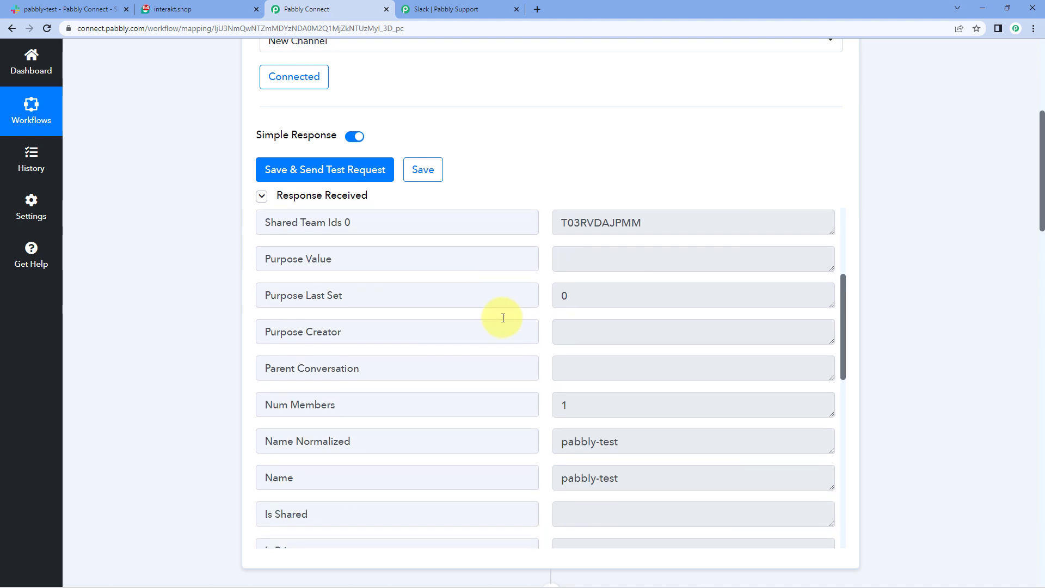
pyautogui.scroll(-3, 490, 304)
pyautogui.scroll(-2, 509, 177)
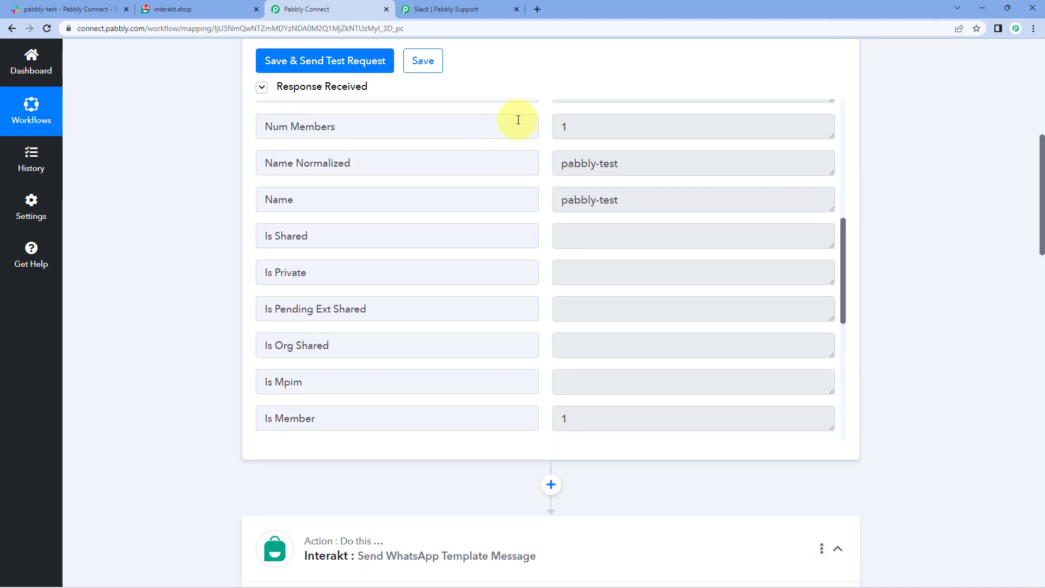
pyautogui.tripleClick(644, 200)
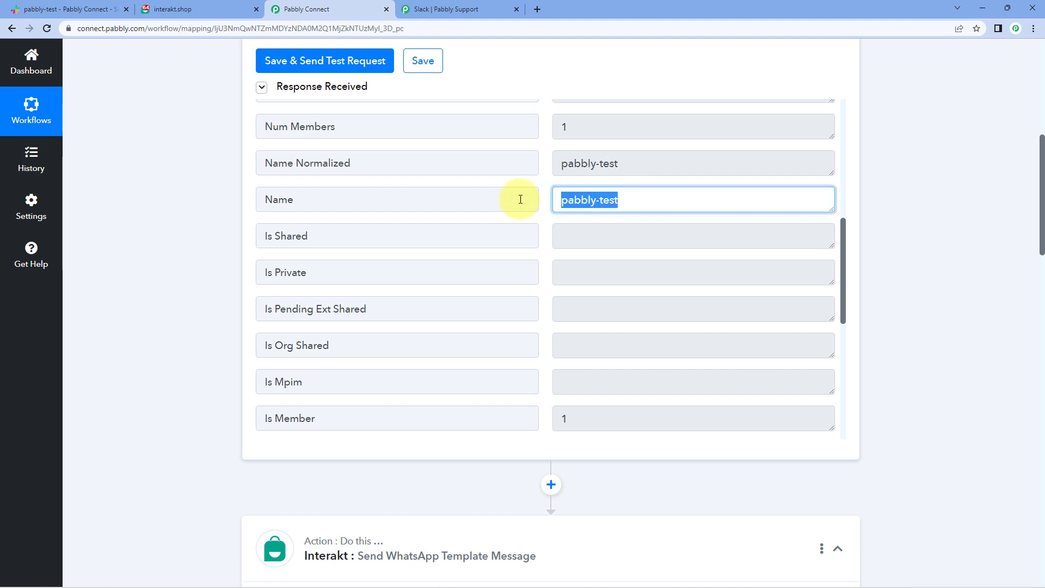
pyautogui.click(544, 180)
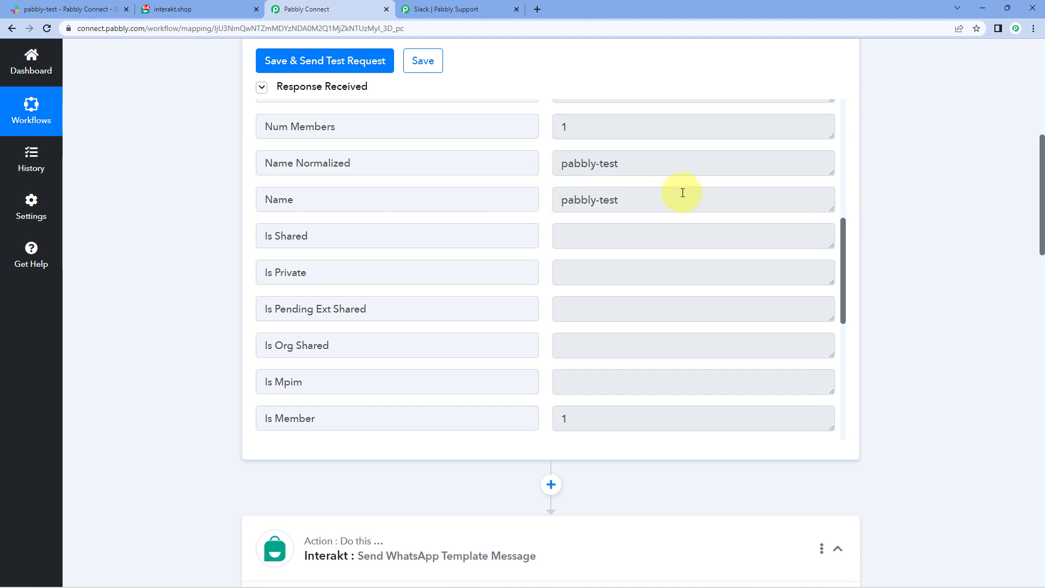
pyautogui.moveTo(681, 194); pyautogui.dragTo(553, 198)
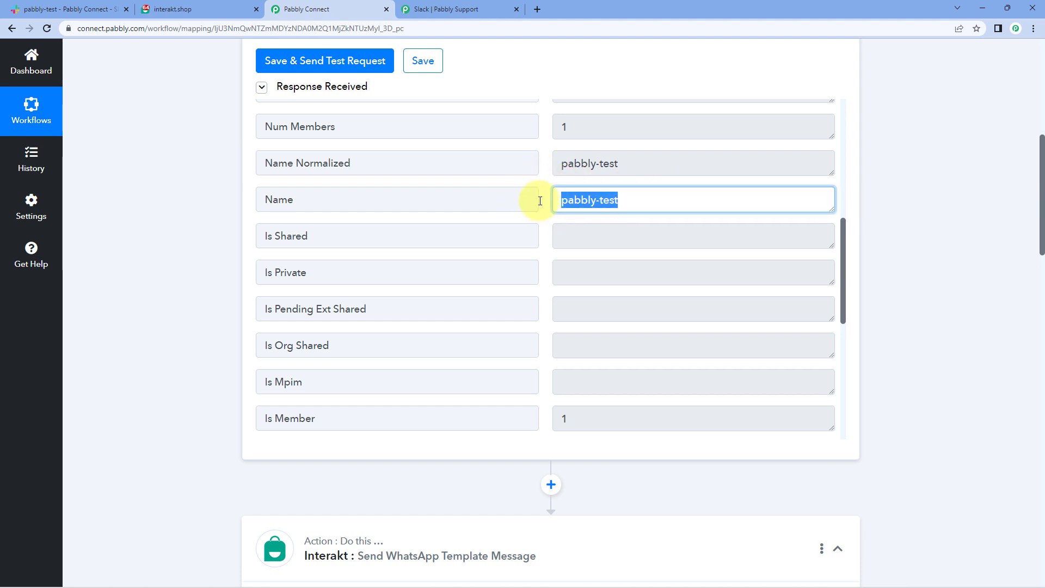
pyautogui.click(281, 235)
pyautogui.scroll(-9, 168, 270)
pyautogui.scroll(-12, 169, 269)
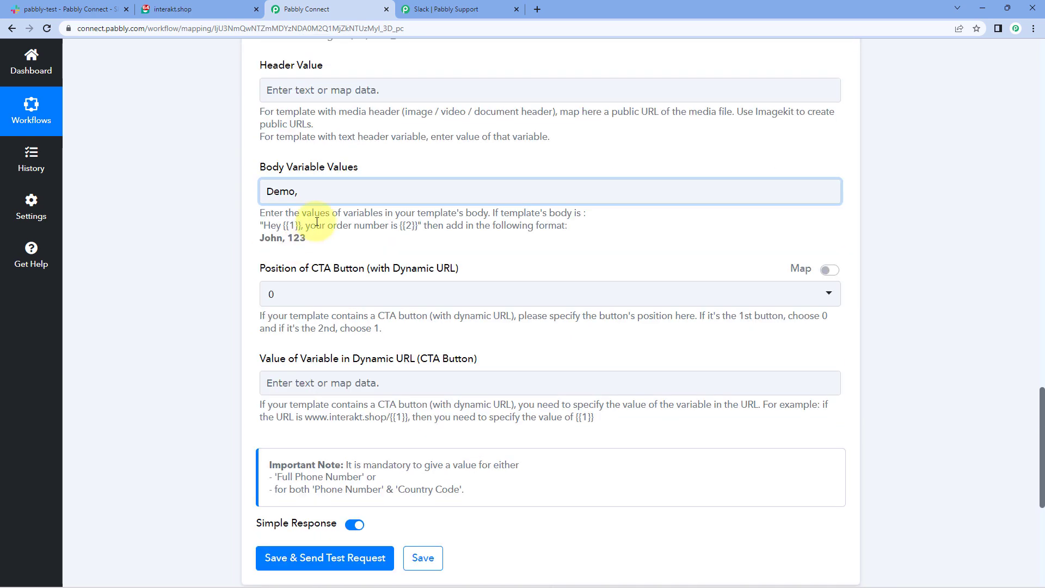
# Step: Map the Name value from the Slack New Channel step after "Demo," in Body Variable Values
pyautogui.click(311, 191)
pyautogui.scroll(-2, 230, 212)
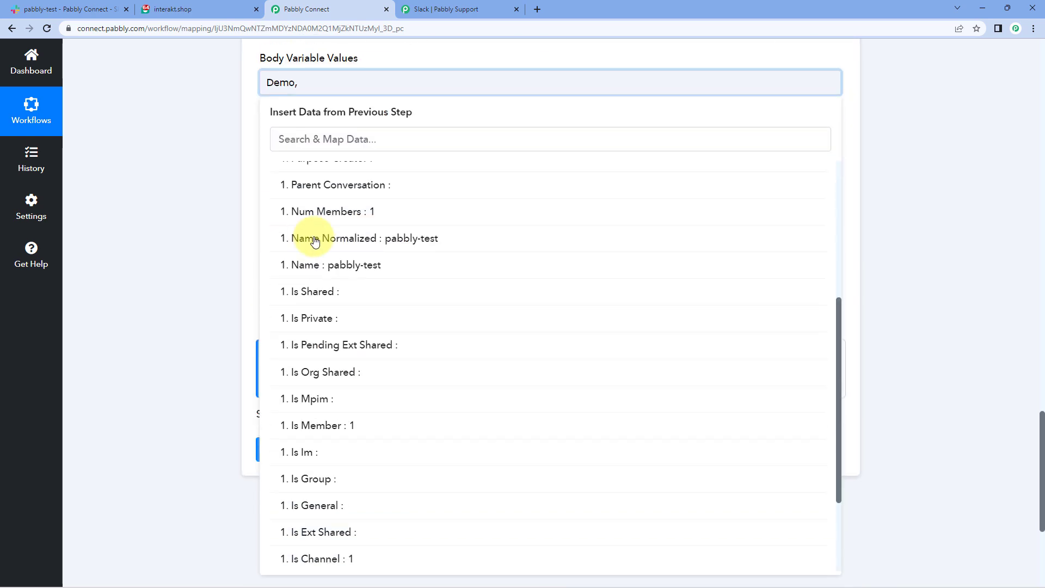
pyautogui.click(351, 266)
pyautogui.click(210, 217)
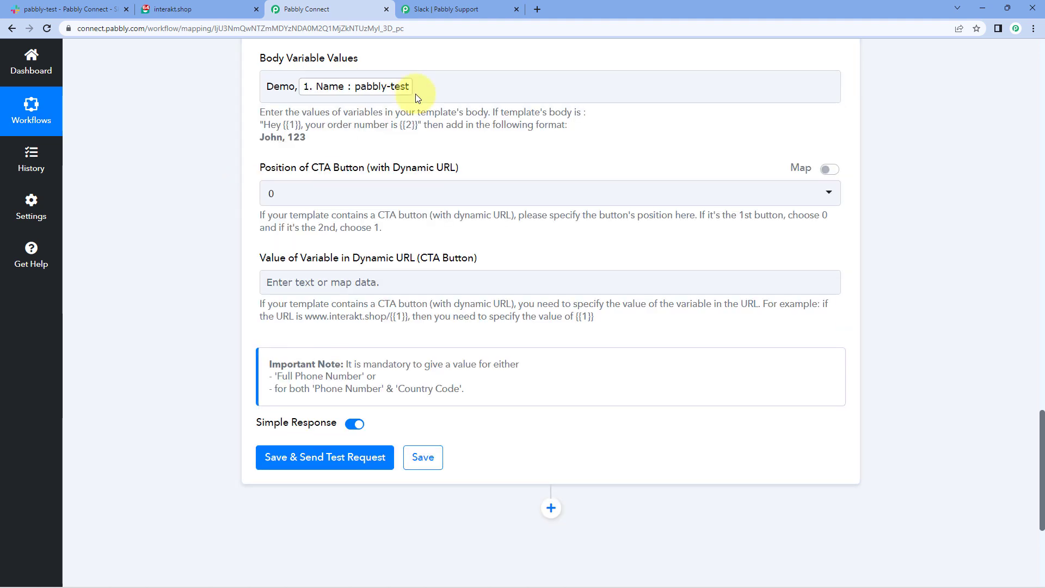
pyautogui.click(415, 94)
# Step: Check the Channel ID variable {{3}} in the Interakt template and locate the matching Id field in the Slack trigger's received response in Pabbly Connect
pyautogui.click(188, 8)
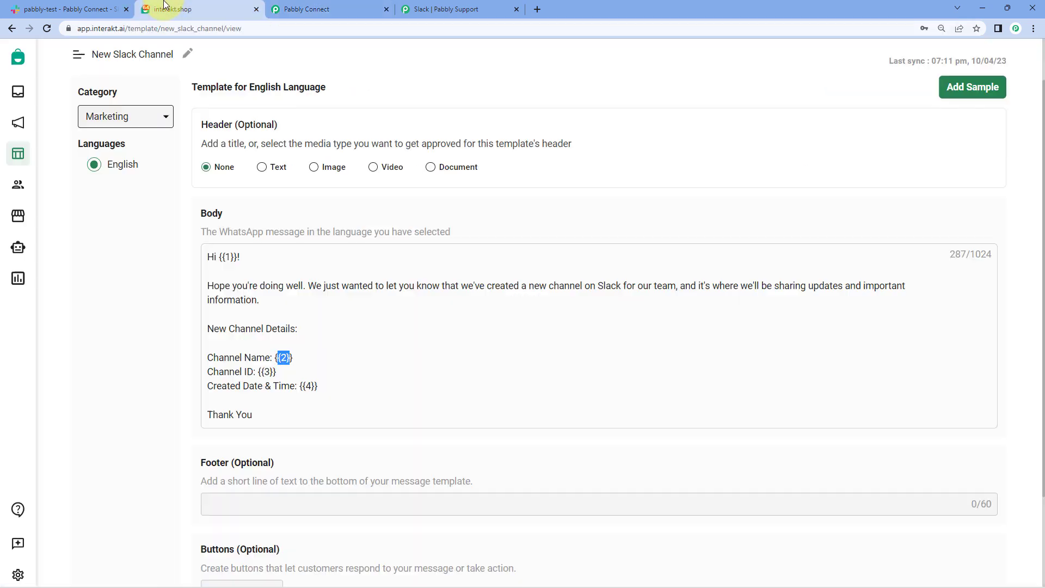
pyautogui.moveTo(275, 373); pyautogui.dragTo(269, 373)
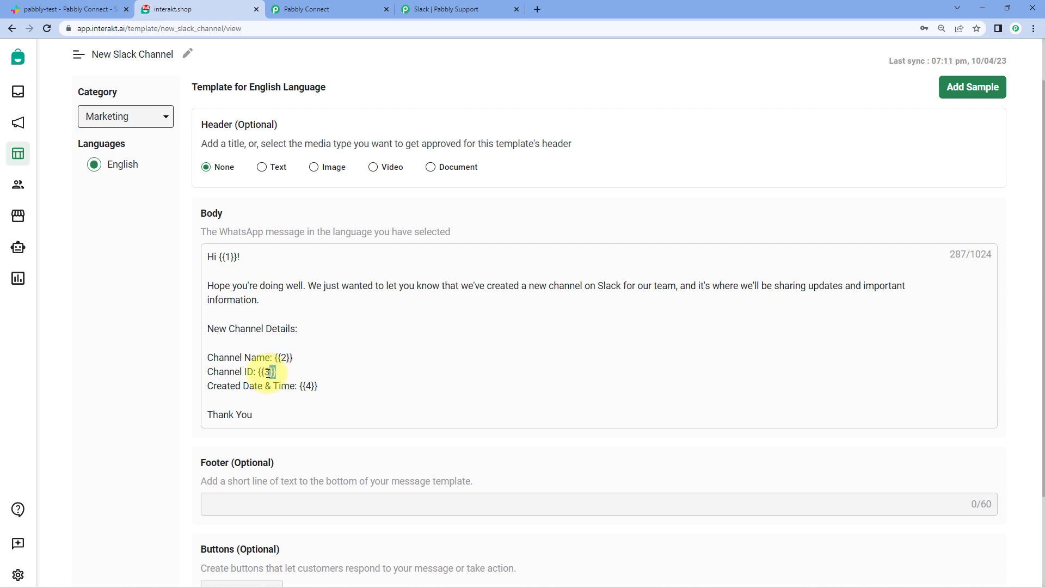
pyautogui.click(308, 9)
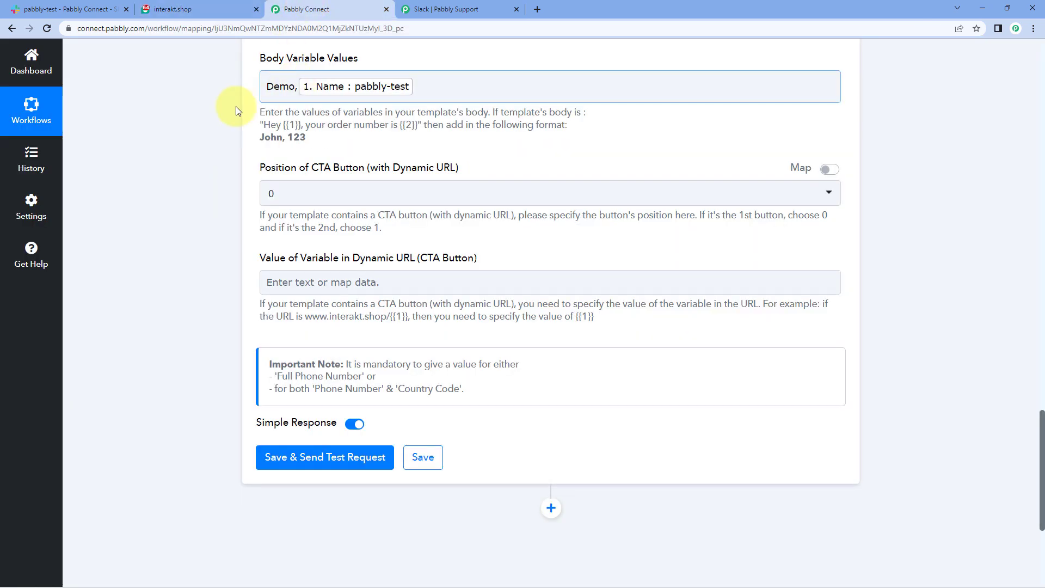
pyautogui.scroll(3, 229, 131)
pyautogui.scroll(15, 211, 163)
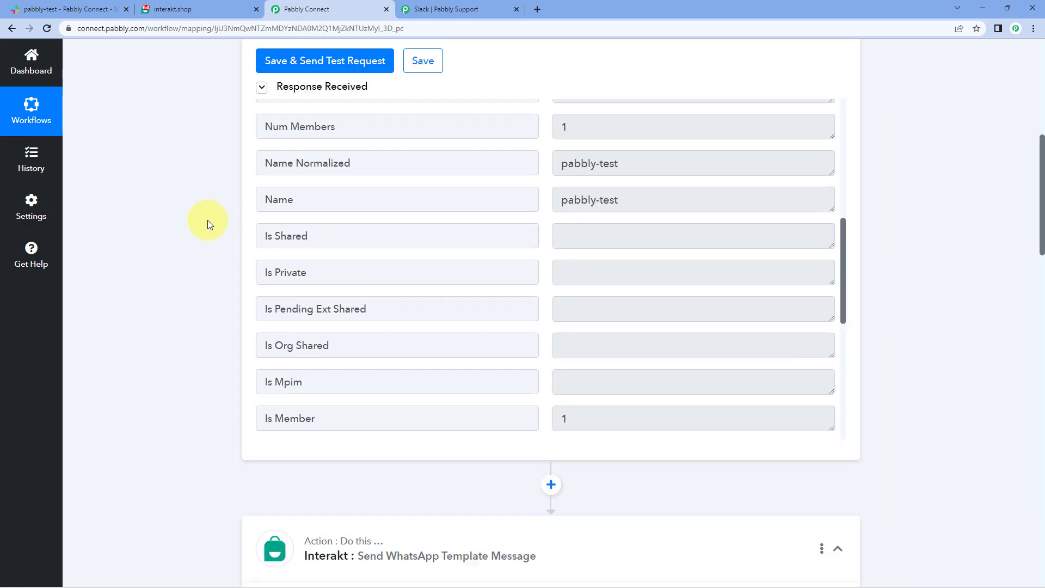
pyautogui.scroll(6, 528, 250)
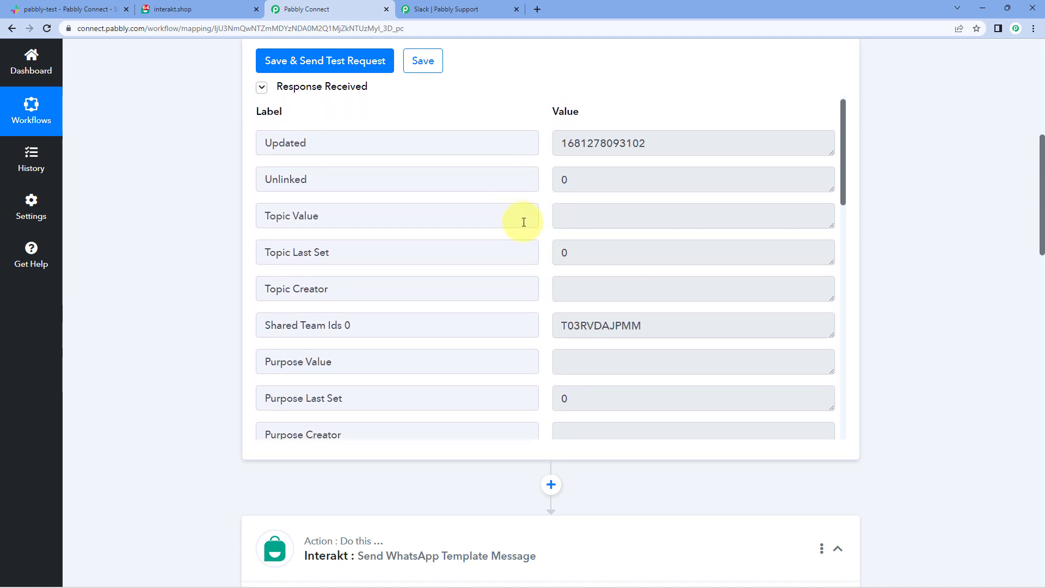
pyautogui.scroll(-2, 522, 221)
pyautogui.scroll(-10, 530, 224)
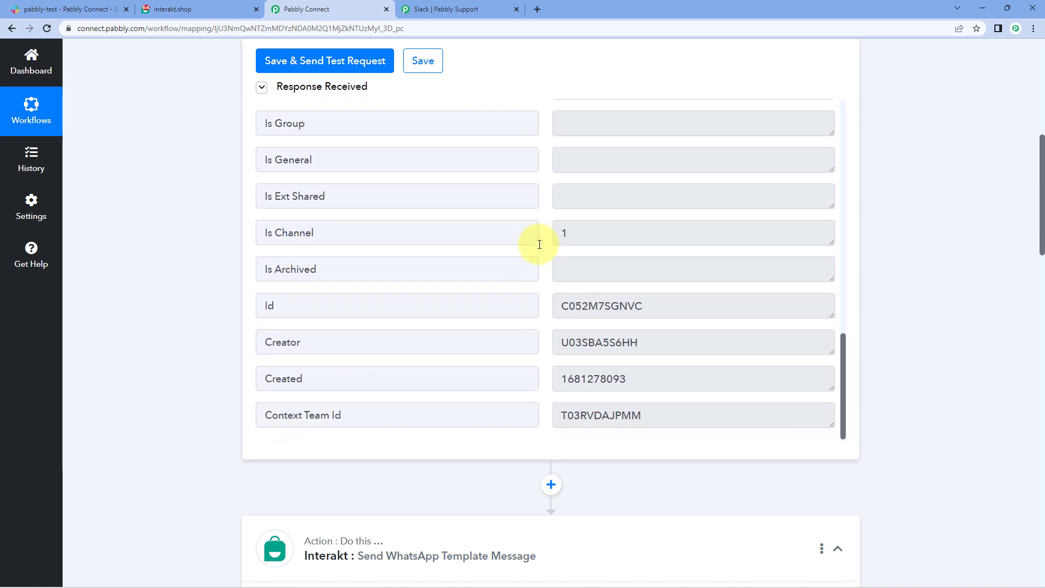
pyautogui.moveTo(645, 306); pyautogui.dragTo(552, 310)
pyautogui.click(546, 303)
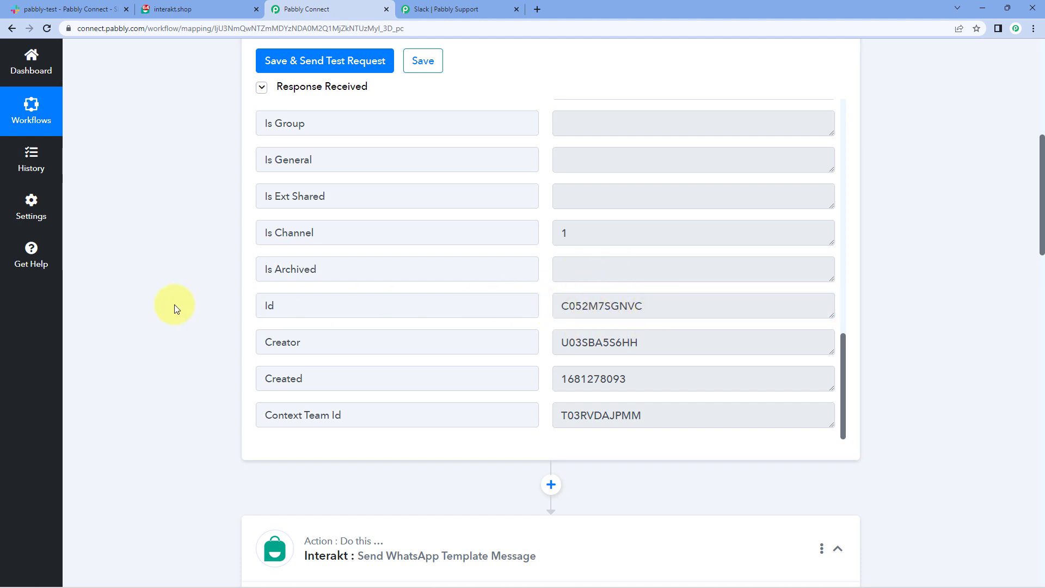
# Step: Add a comma after the mapped Name in Body Variable Values and map the Id value from the Slack New Channel step
pyautogui.scroll(-18, 185, 305)
pyautogui.scroll(-1, 195, 308)
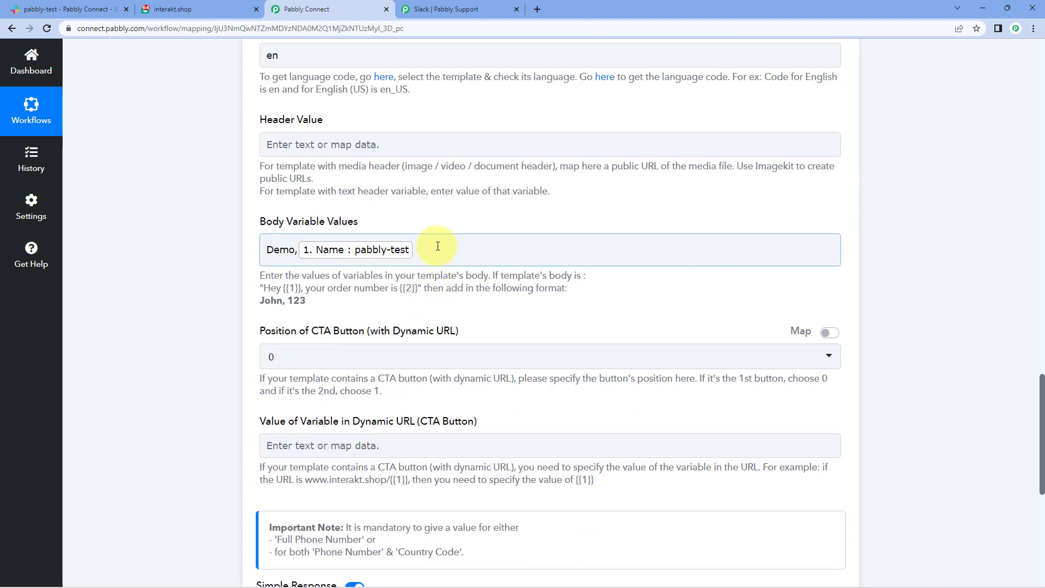
pyautogui.click(437, 249)
pyautogui.write(',')
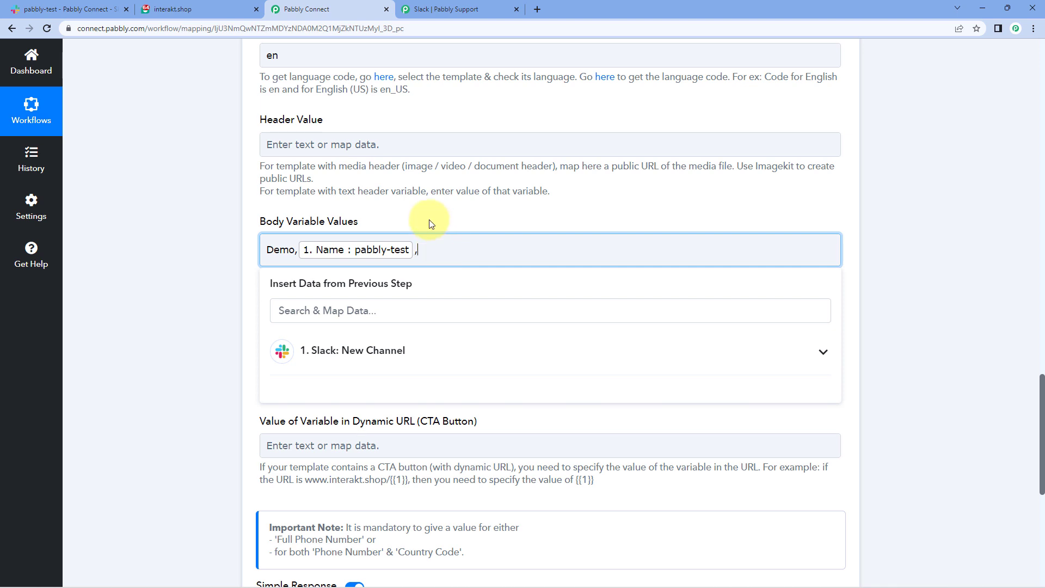
pyautogui.click(353, 353)
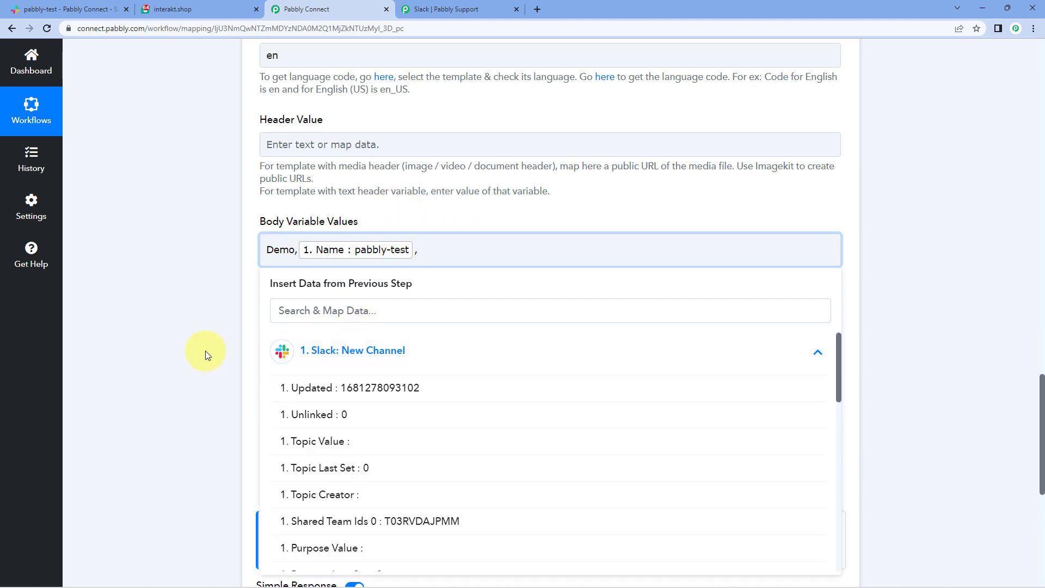
pyautogui.scroll(-10, 410, 347)
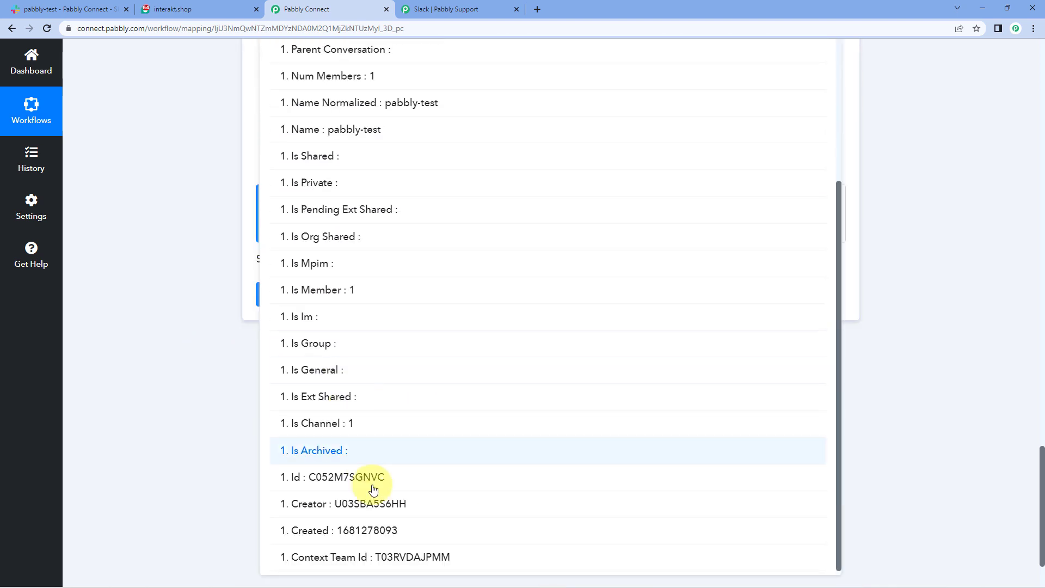
pyautogui.click(367, 477)
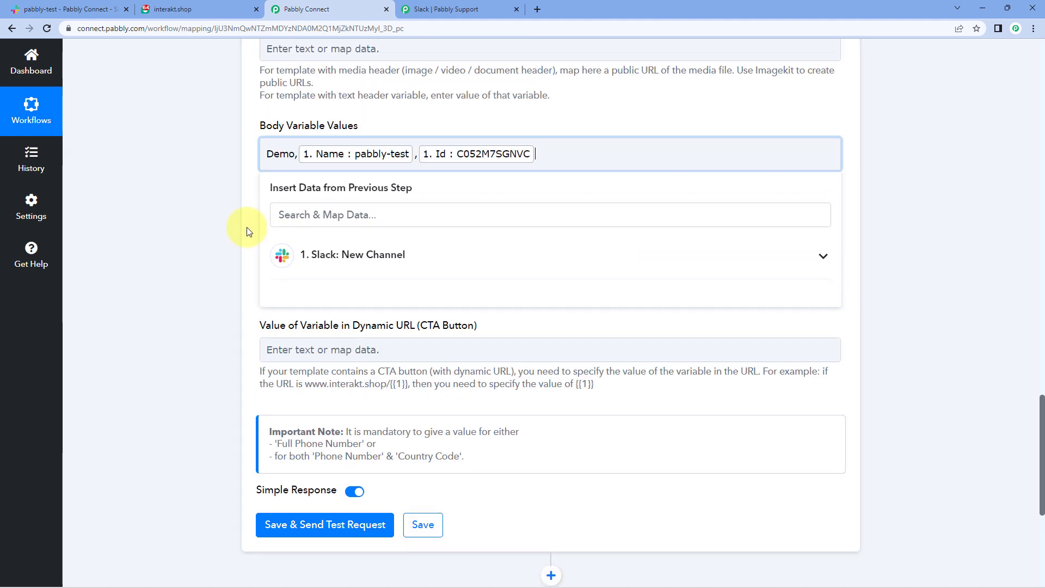
pyautogui.click(560, 120)
# Step: Check the Created Date & Time variable {{4}} in the Interakt template and examine the Created value in Pabbly Connect's Slack trigger response
pyautogui.click(174, 9)
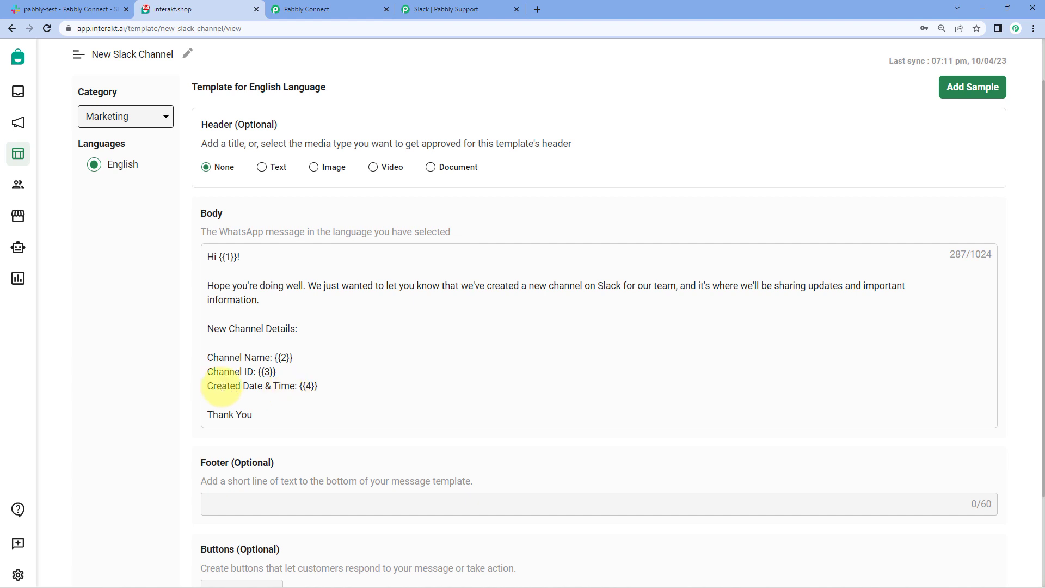
pyautogui.click(348, 10)
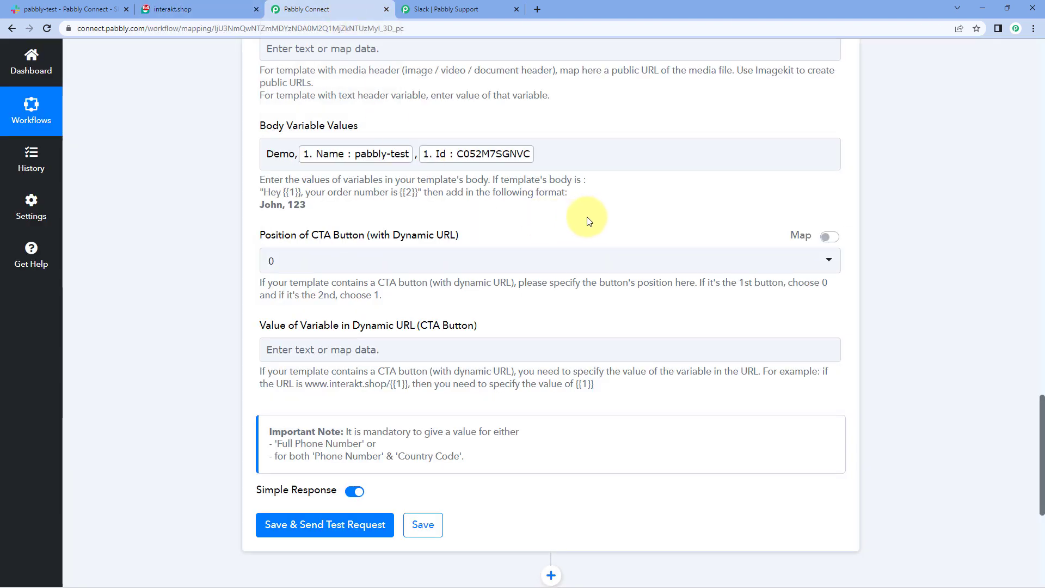
pyautogui.scroll(20, 588, 222)
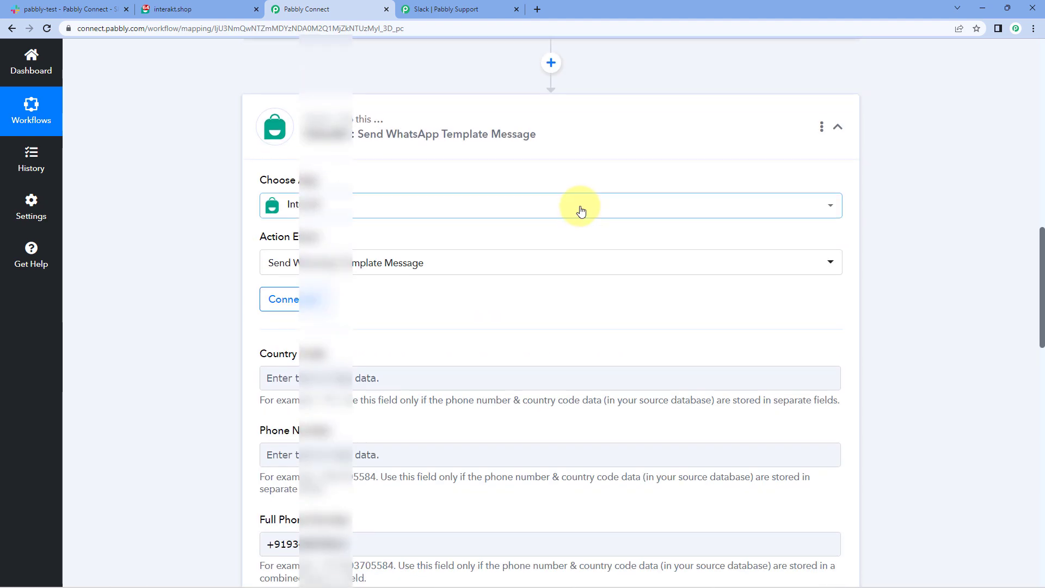
pyautogui.scroll(2, 588, 247)
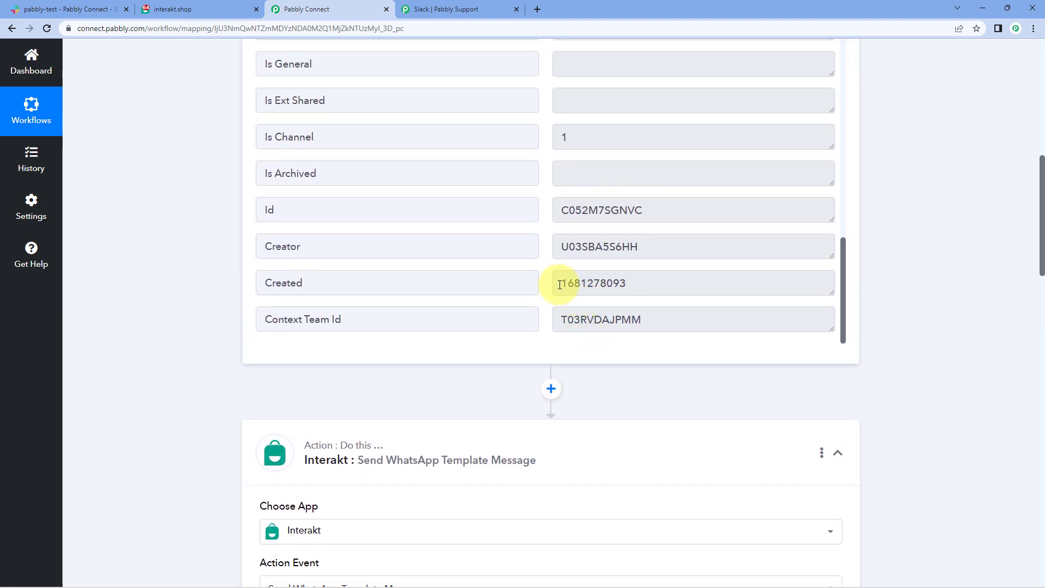
pyautogui.moveTo(560, 285)
pyautogui.mouseDown()
pyautogui.moveTo(653, 283)
pyautogui.moveTo(559, 287)
pyautogui.mouseUp()
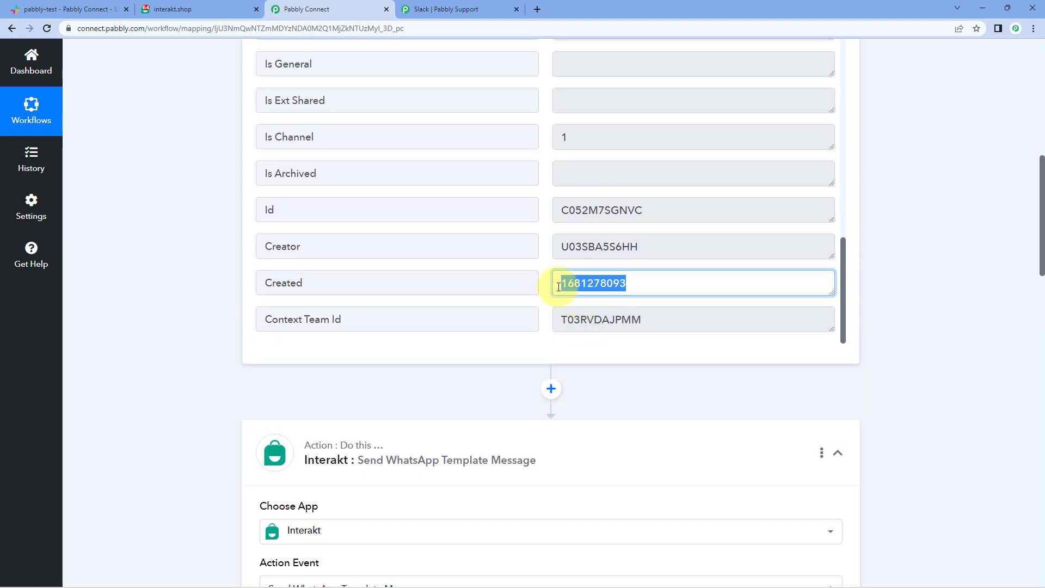
pyautogui.click(546, 285)
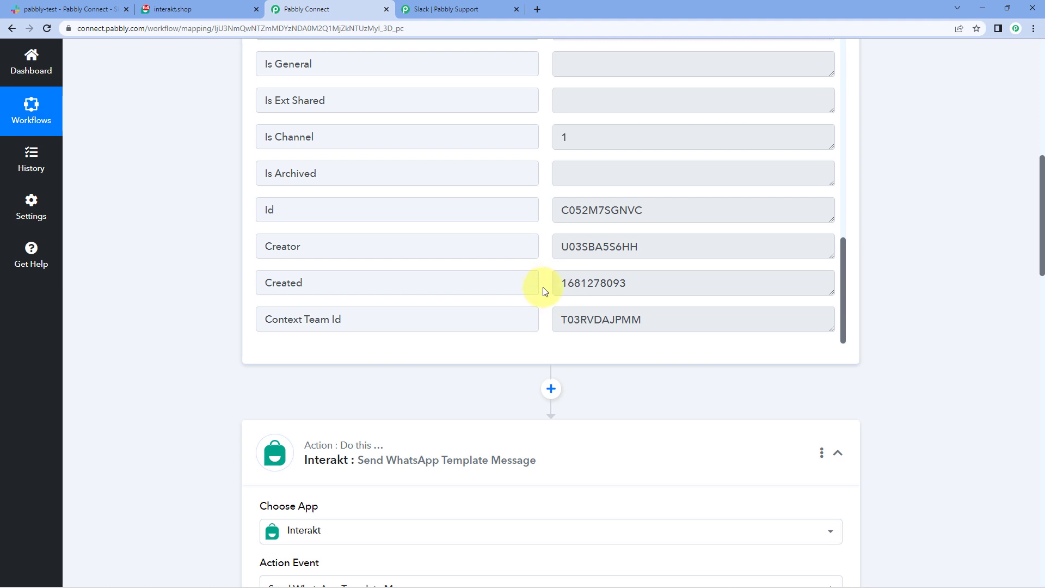
pyautogui.moveTo(561, 286); pyautogui.dragTo(646, 285)
pyautogui.click(630, 282)
pyautogui.click(542, 282)
# Step: Compare the creation time shown in Slack's pabbly-test channel with the format of the Created value in Pabbly Connect's trigger response
pyautogui.click(66, 9)
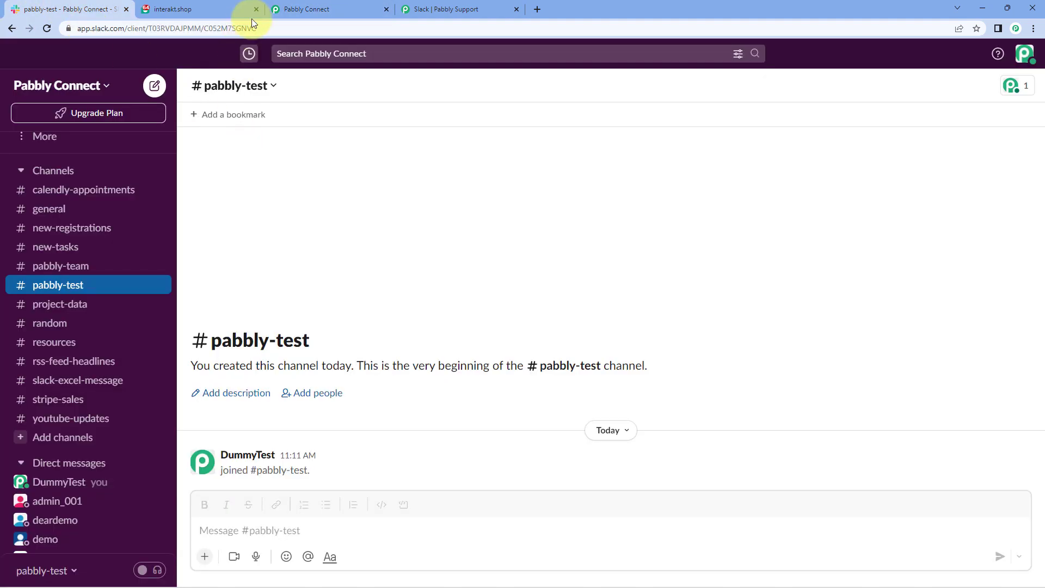
pyautogui.click(307, 9)
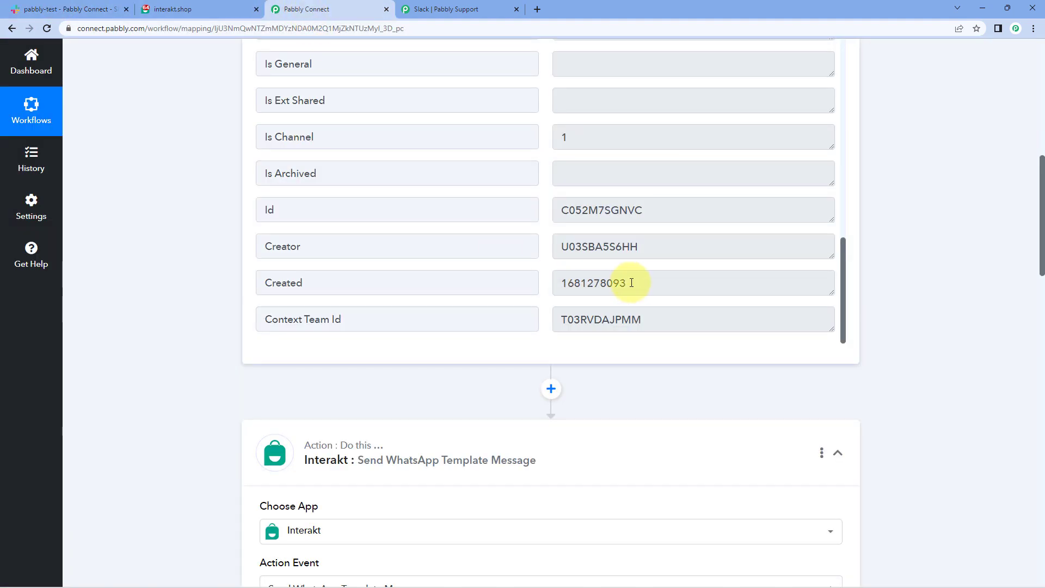
pyautogui.moveTo(631, 283); pyautogui.dragTo(547, 289)
pyautogui.click(543, 292)
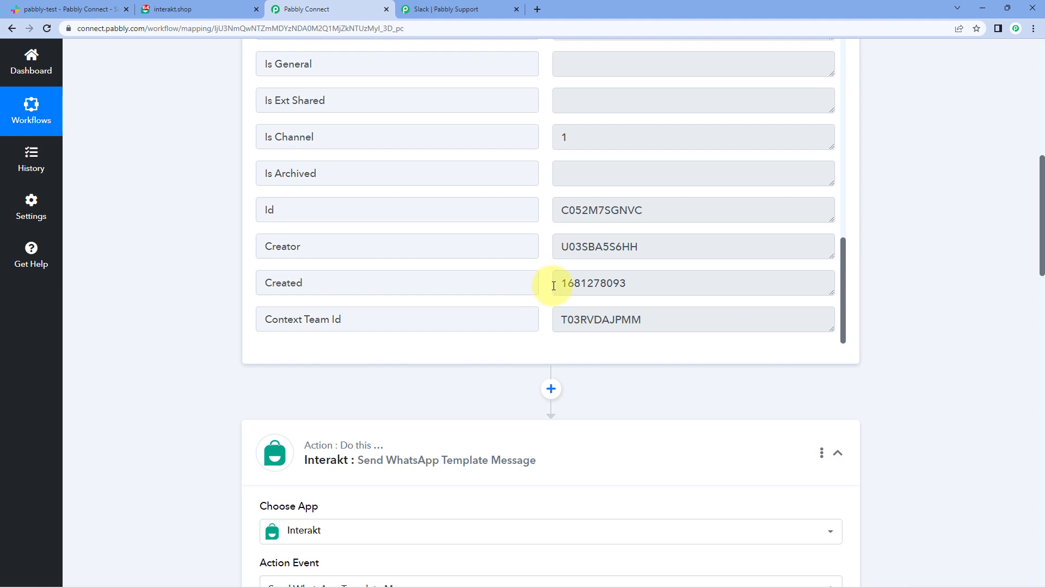
pyautogui.moveTo(555, 284)
pyautogui.mouseDown()
pyautogui.moveTo(636, 283)
pyautogui.moveTo(546, 286)
pyautogui.mouseUp()
pyautogui.click(546, 286)
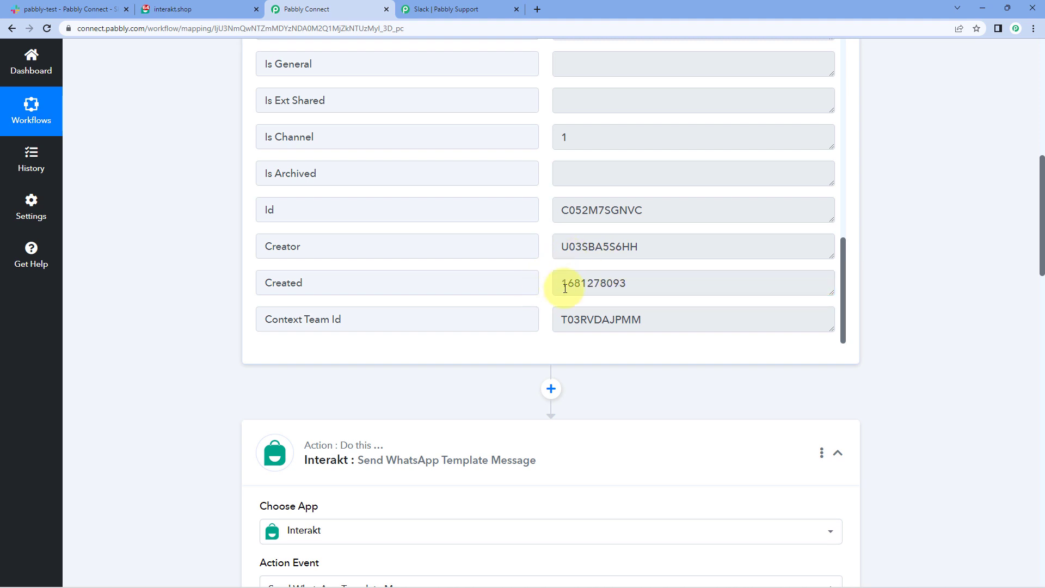
pyautogui.moveTo(556, 283); pyautogui.dragTo(638, 286)
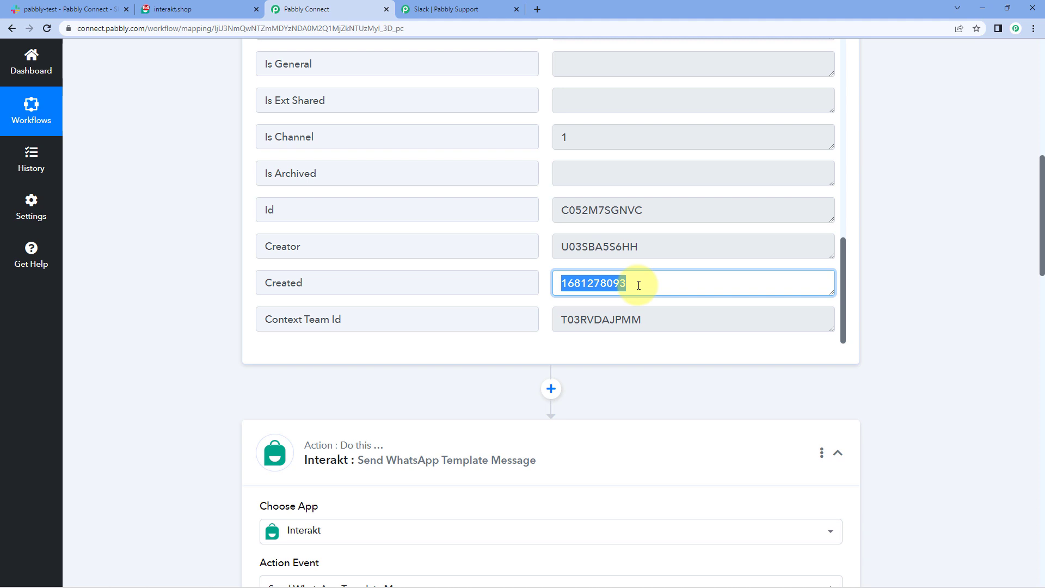
pyautogui.click(541, 278)
# Step: Insert a Date/Time Formatter by Pabbly action step between the Slack trigger and the Interakt action
pyautogui.scroll(-3, 197, 279)
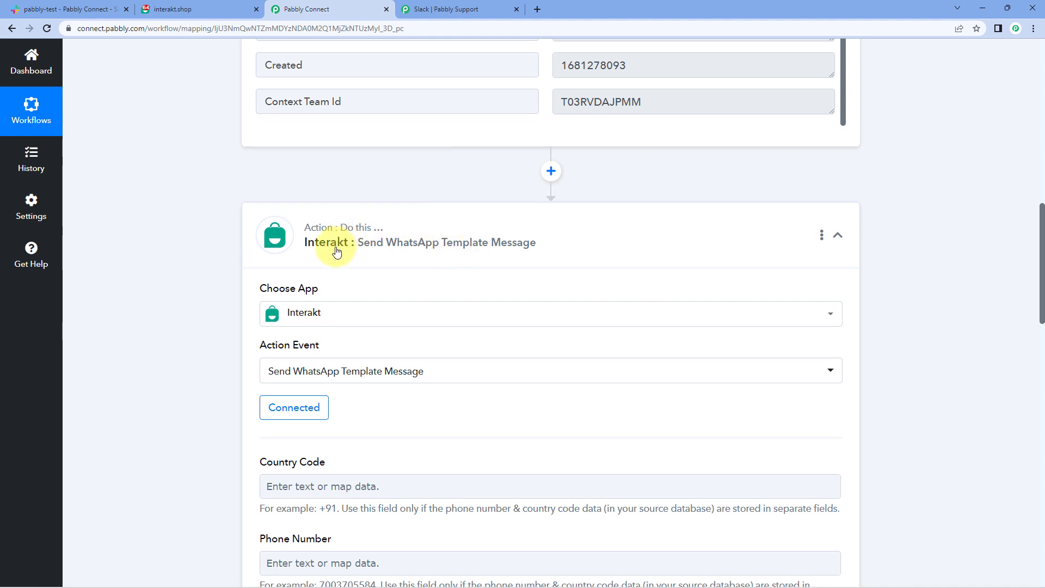
pyautogui.click(551, 171)
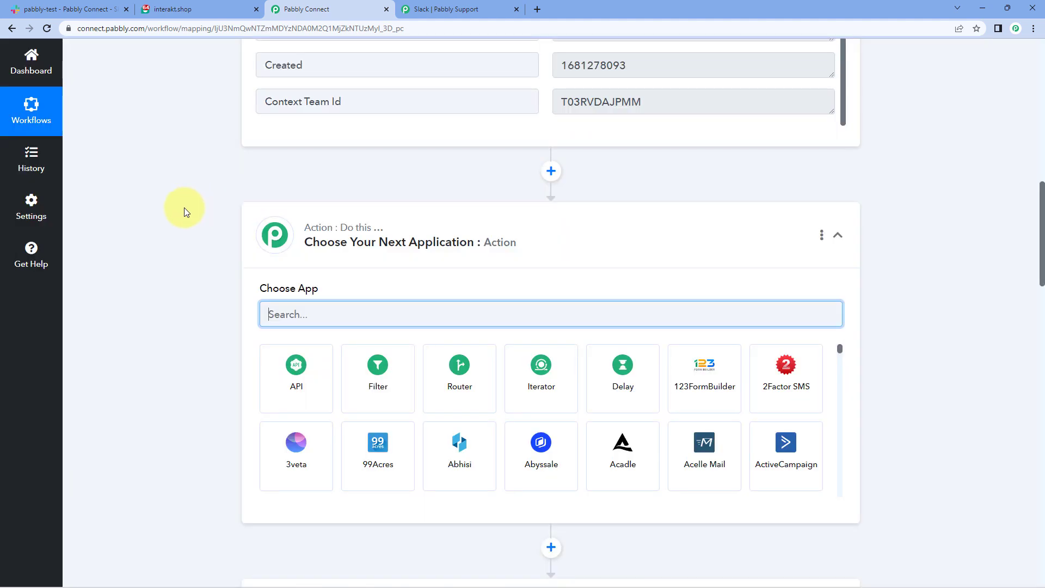
pyautogui.scroll(-1, 190, 213)
pyautogui.write('Date')
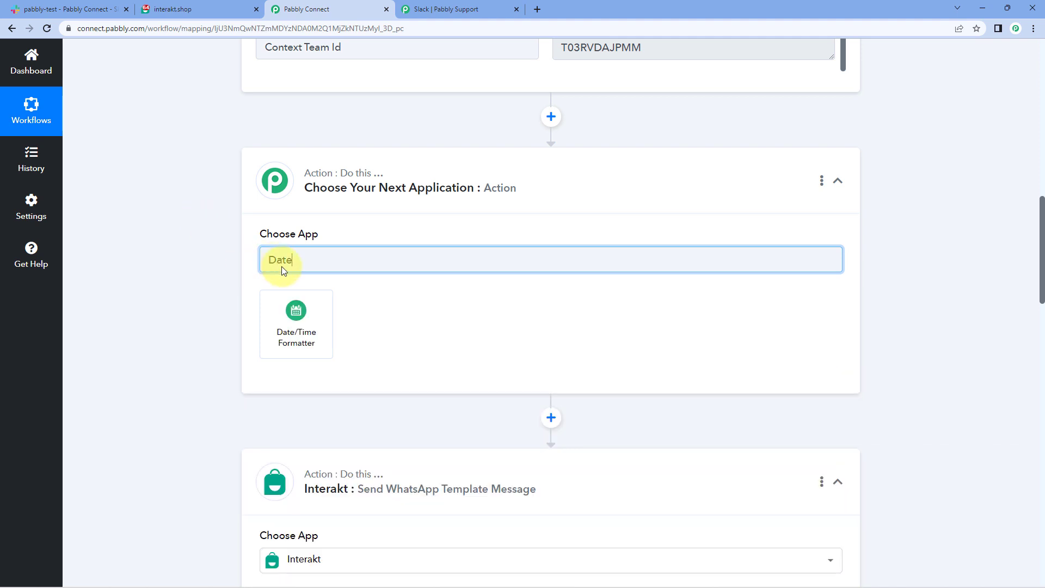
pyautogui.click(301, 315)
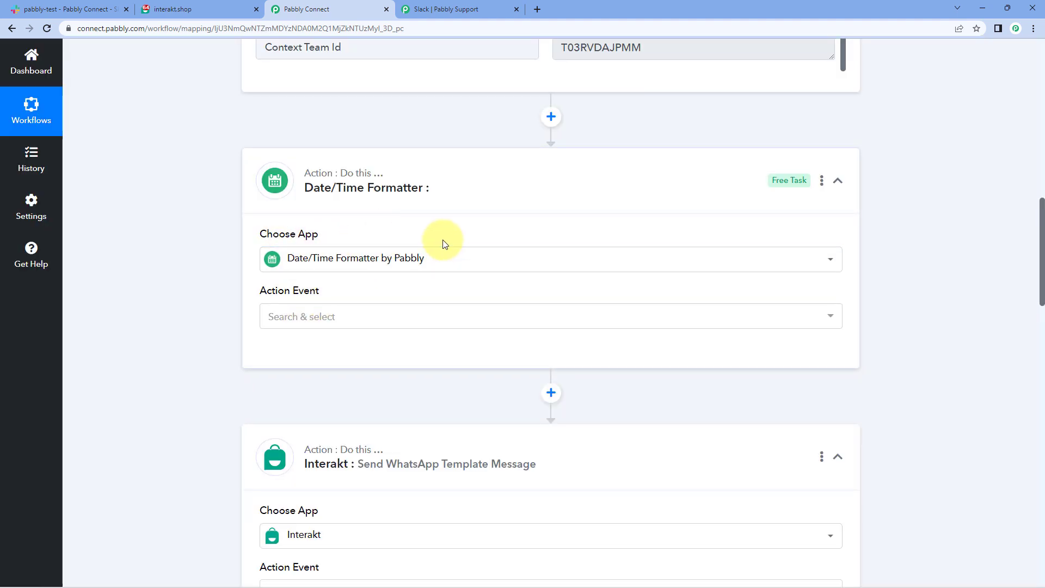
# Step: Set the Date/Time Formatter's action event to Format Date with Time Zone and connect it
pyautogui.scroll(-1, 381, 229)
pyautogui.click(338, 261)
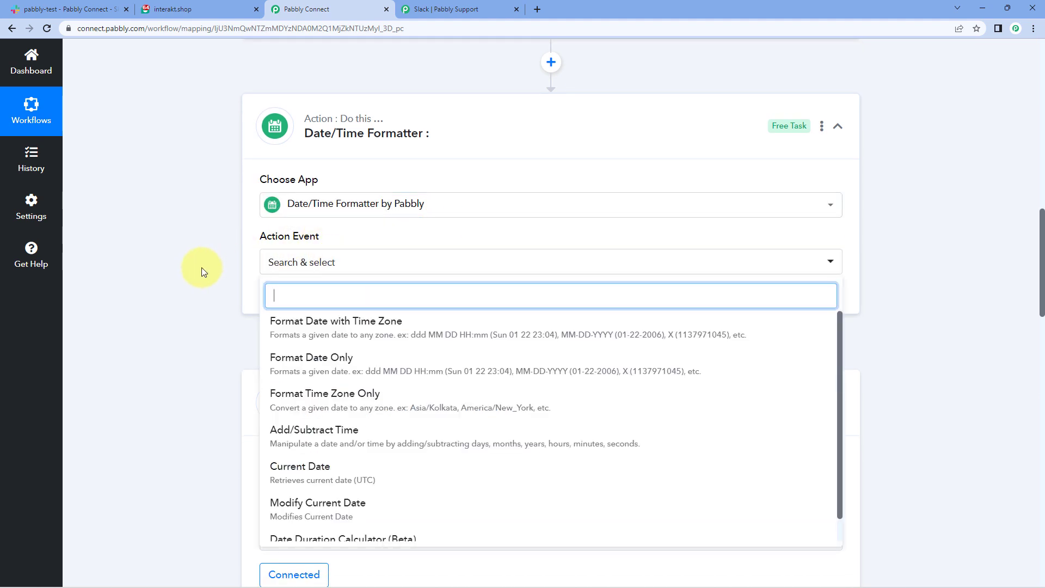
pyautogui.scroll(-2, 201, 267)
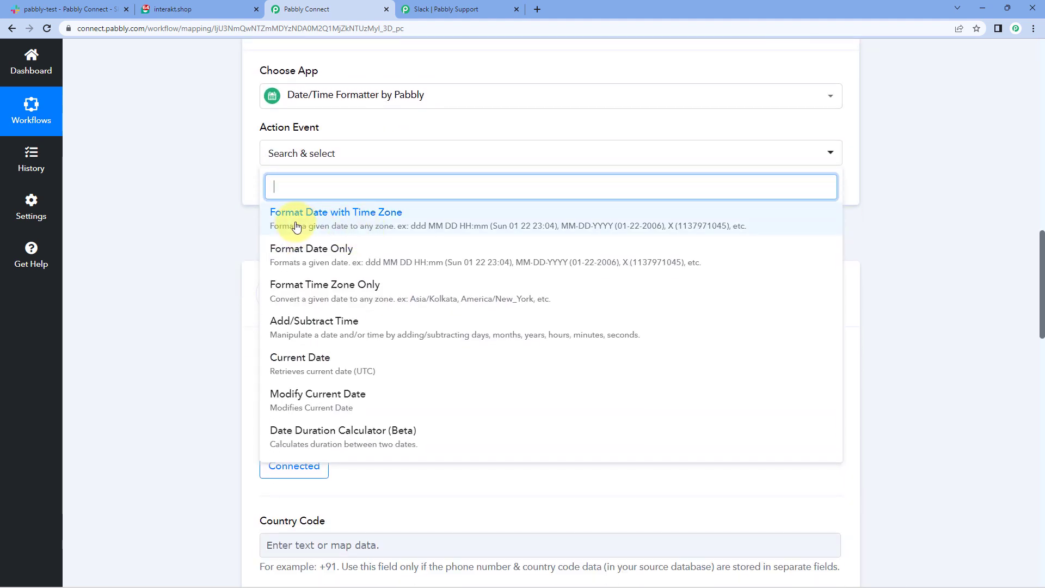
pyautogui.click(392, 228)
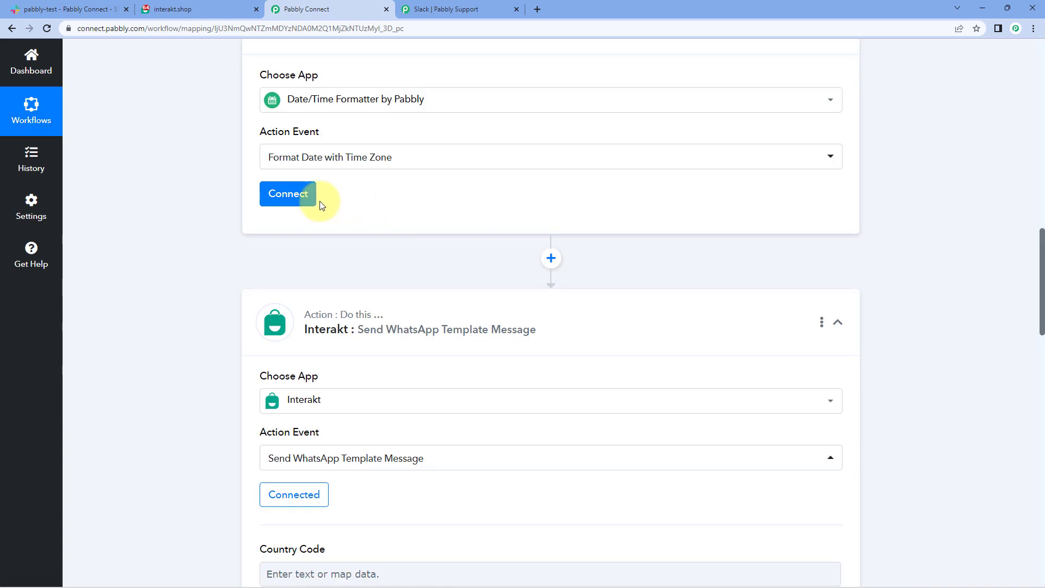
pyautogui.click(314, 197)
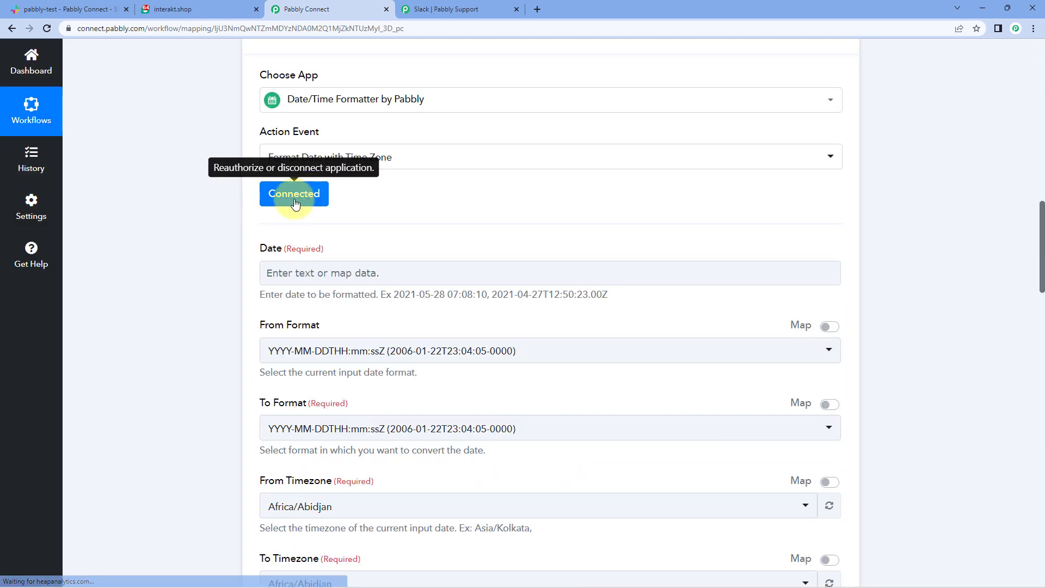
# Step: Review the formatter's date, format and timezone fields and examine the Created value in the Slack trigger response as its source date
pyautogui.scroll(-1, 315, 196)
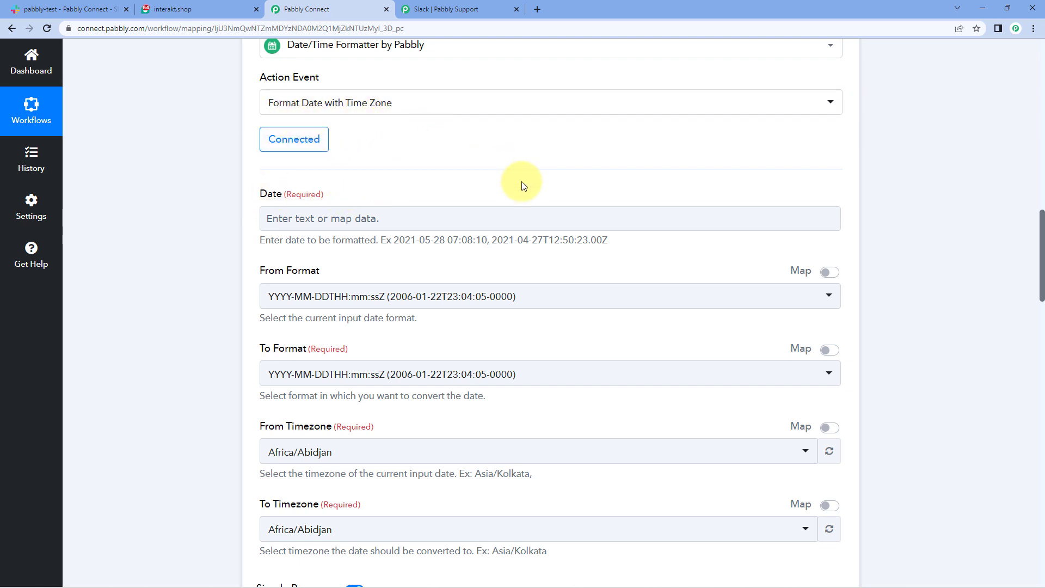
pyautogui.scroll(7, 521, 185)
pyautogui.click(622, 173)
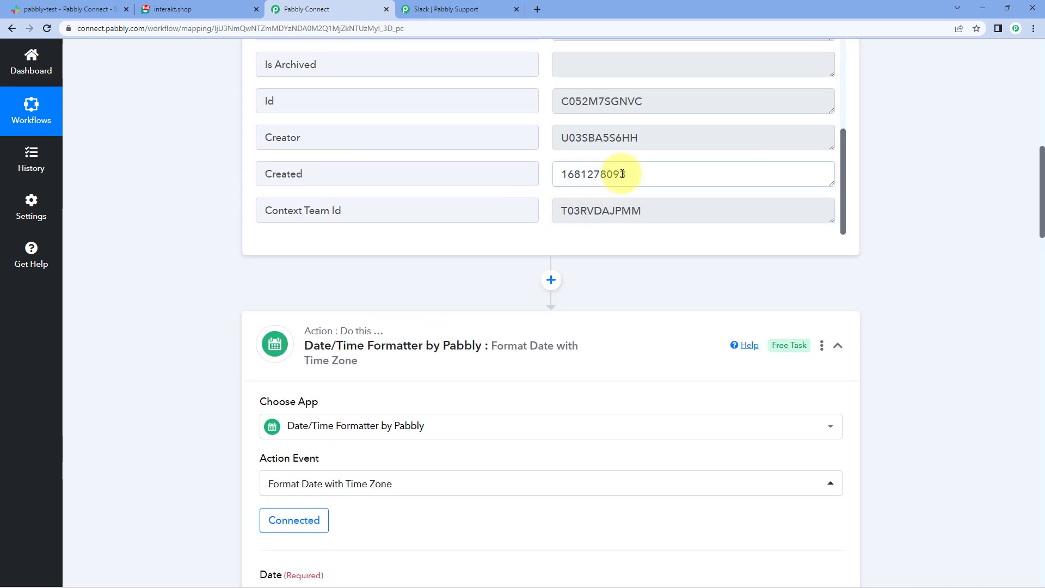
pyautogui.moveTo(622, 173); pyautogui.dragTo(546, 173)
pyautogui.click(546, 173)
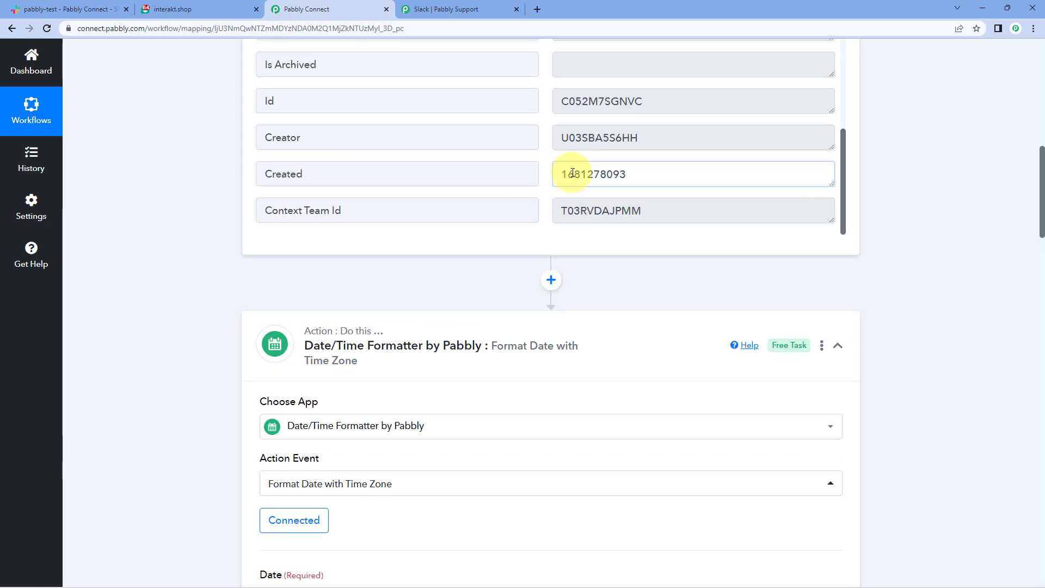
pyautogui.doubleClick(573, 173)
pyautogui.click(639, 175)
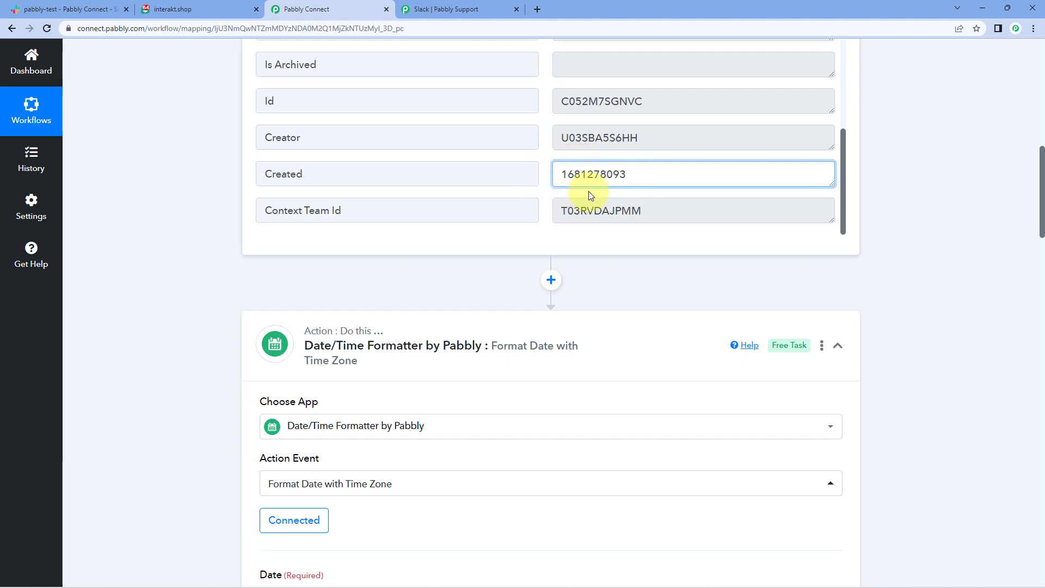
# Step: Map the Created value from the Slack New Channel response into the formatter's Date field
pyautogui.click(546, 174)
pyautogui.scroll(-8, 168, 263)
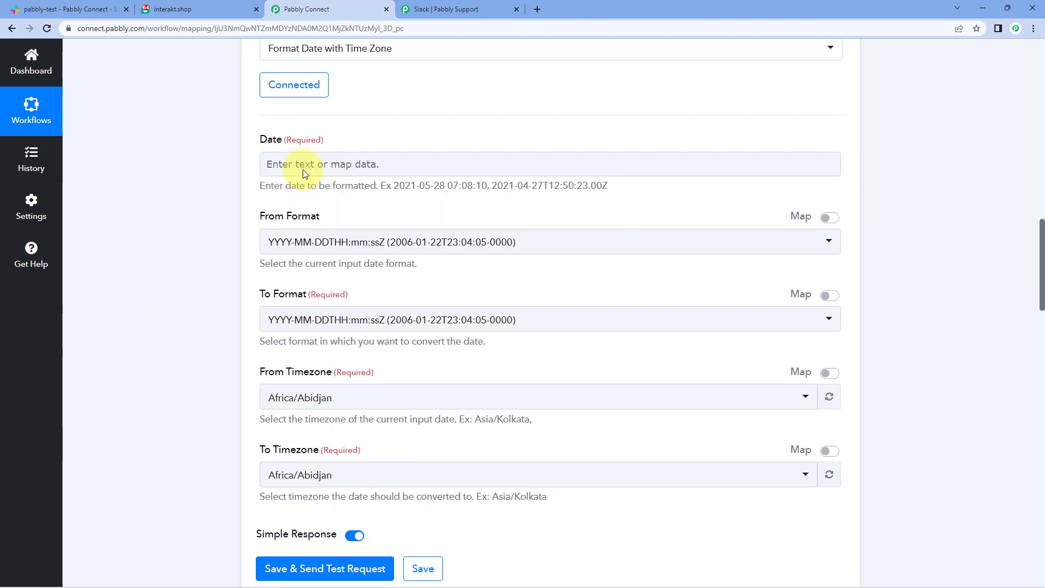
pyautogui.click(304, 171)
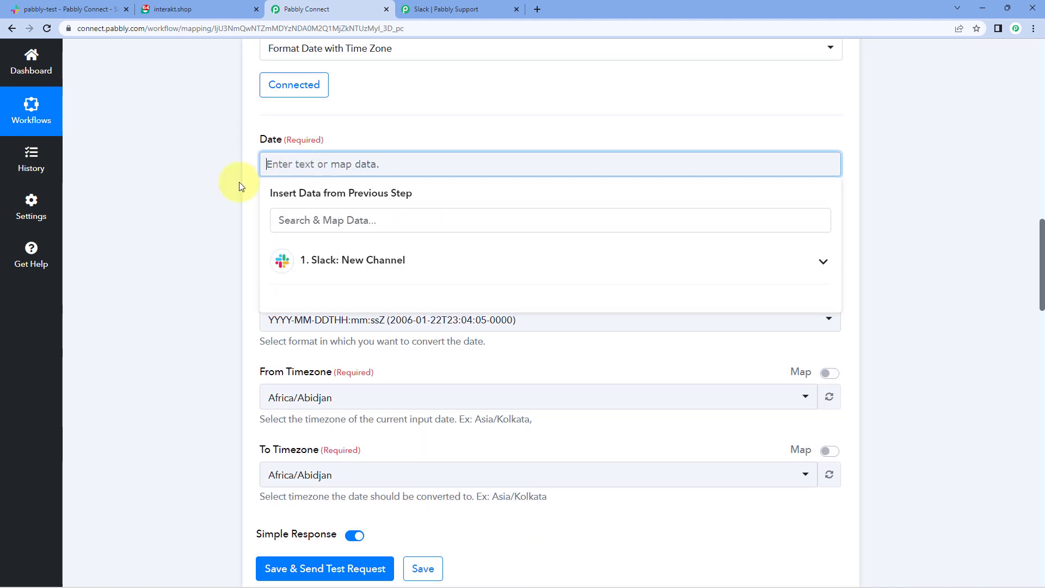
pyautogui.click(393, 259)
pyautogui.scroll(-3, 370, 353)
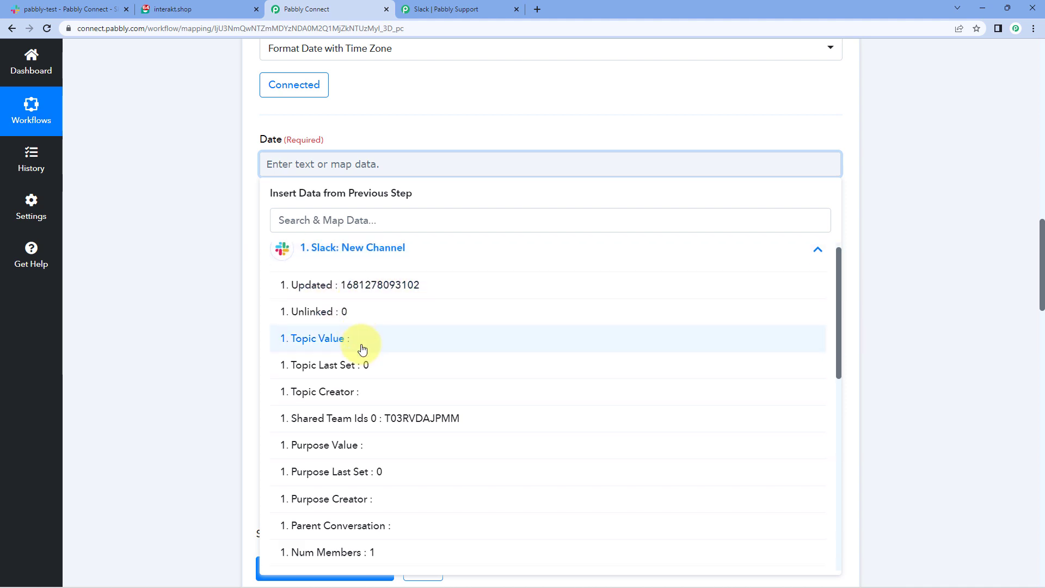
pyautogui.scroll(-5, 379, 368)
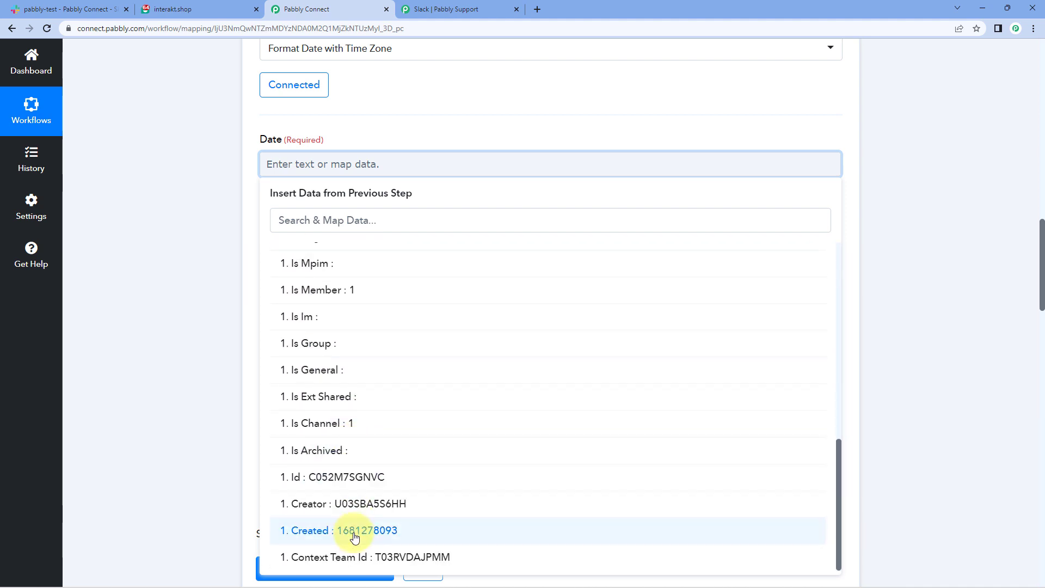
pyautogui.click(350, 539)
pyautogui.click(165, 247)
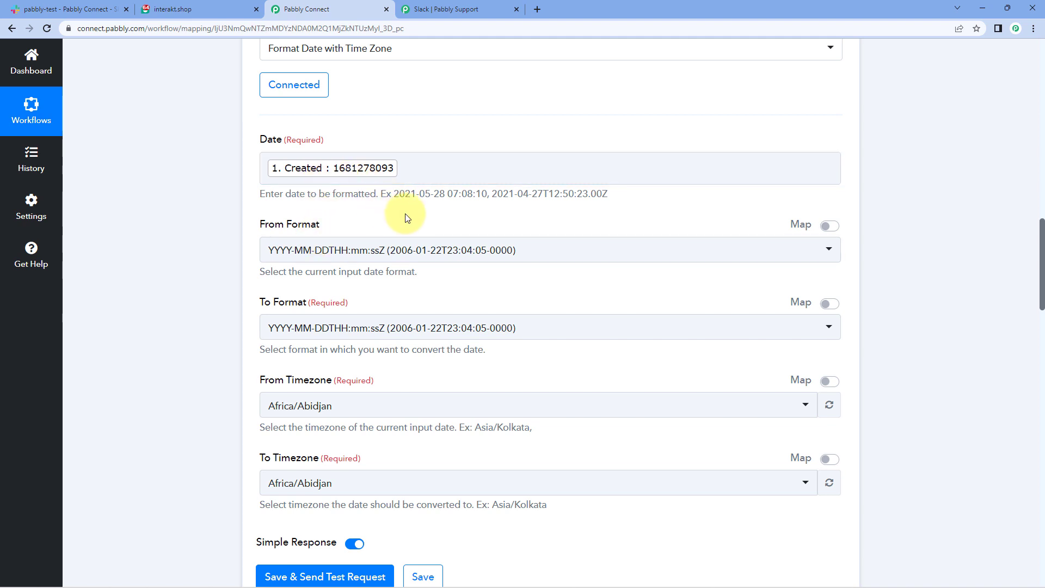
pyautogui.click(408, 248)
pyautogui.scroll(-4, 186, 225)
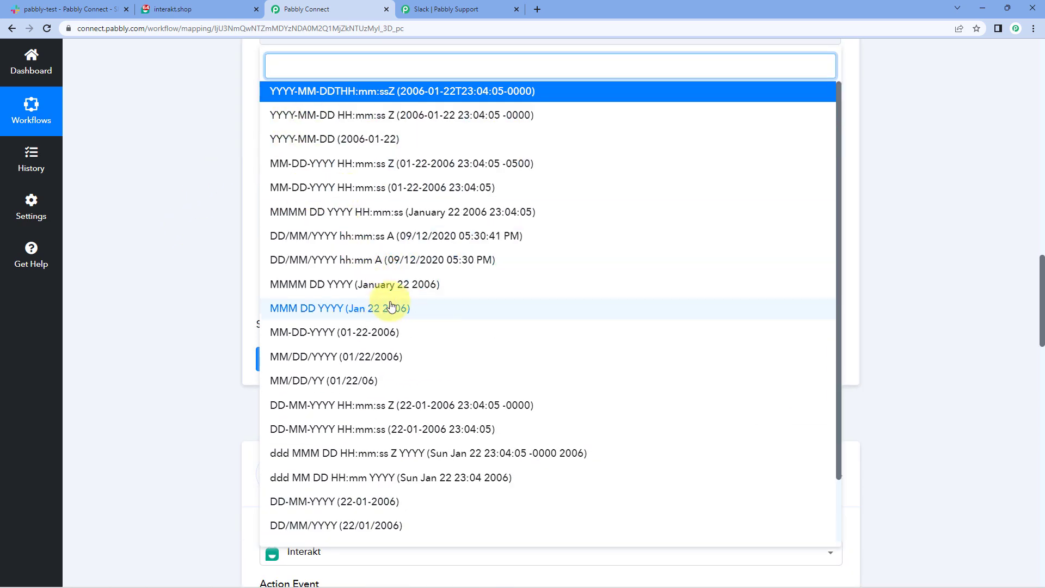
pyautogui.scroll(-2, 370, 313)
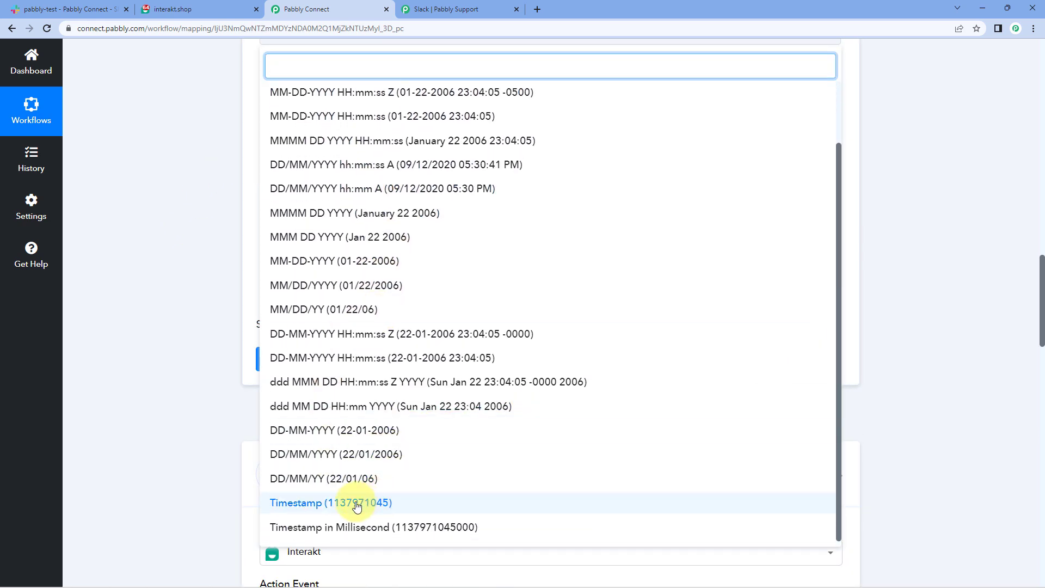
pyautogui.click(305, 504)
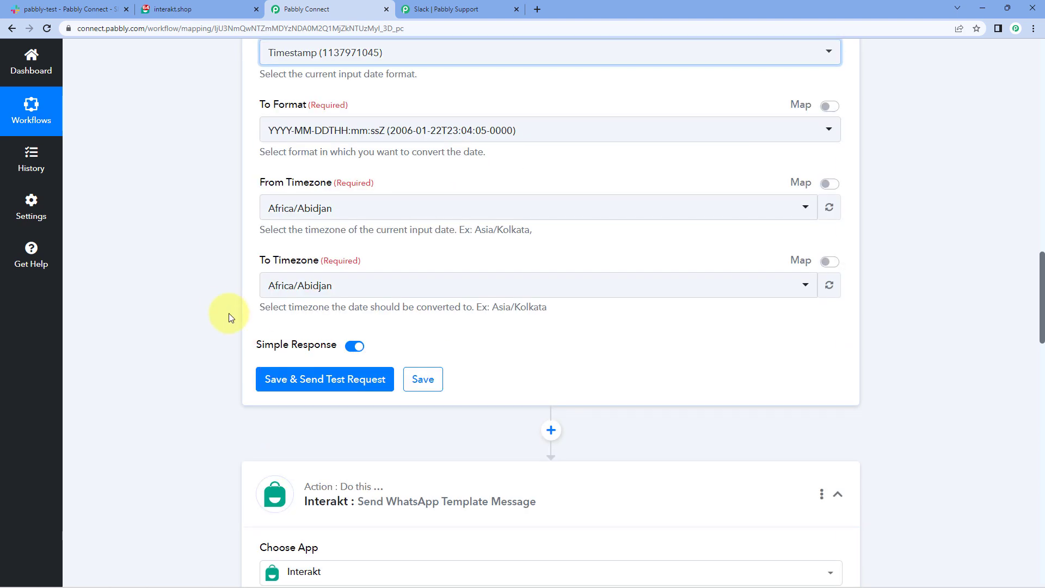
pyautogui.scroll(2, 206, 251)
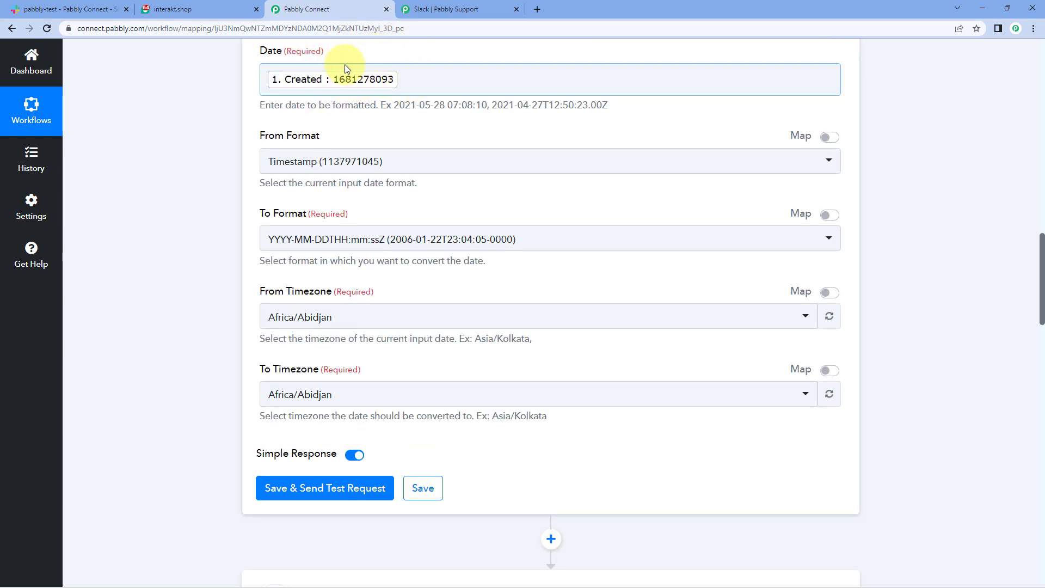
# Step: Set the formatter's To Format to DD/MM/YYYY hh:mm:ss A (09/12/2020 05:30:11 PM)
pyautogui.scroll(-1, 315, 136)
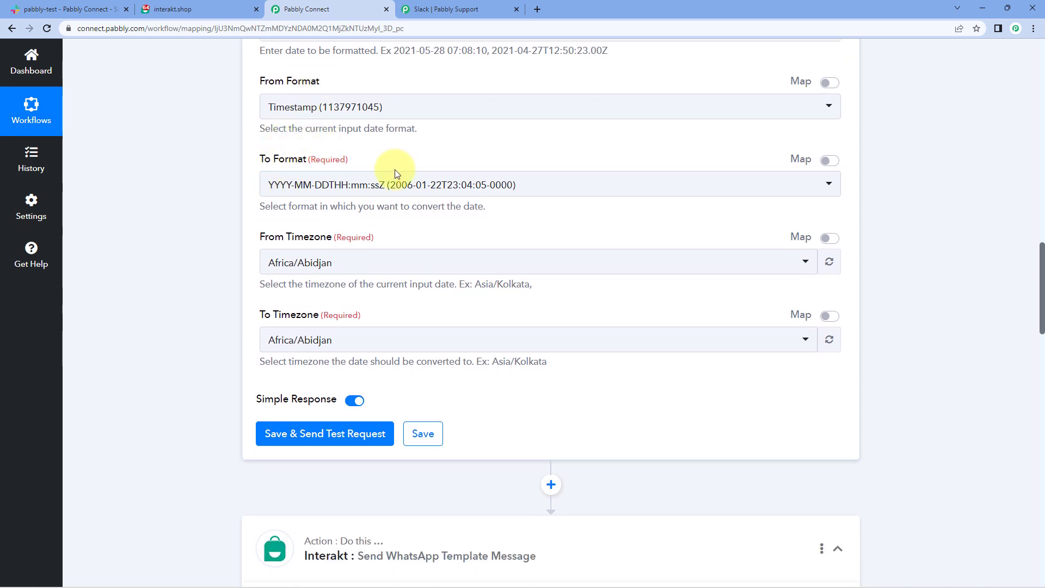
pyautogui.click(425, 186)
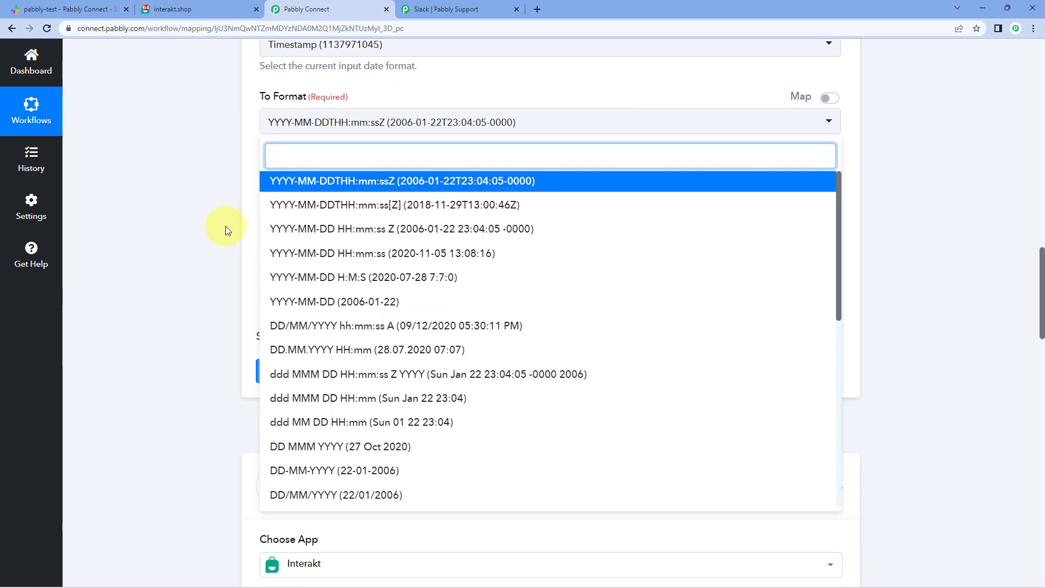
pyautogui.scroll(-3, 226, 229)
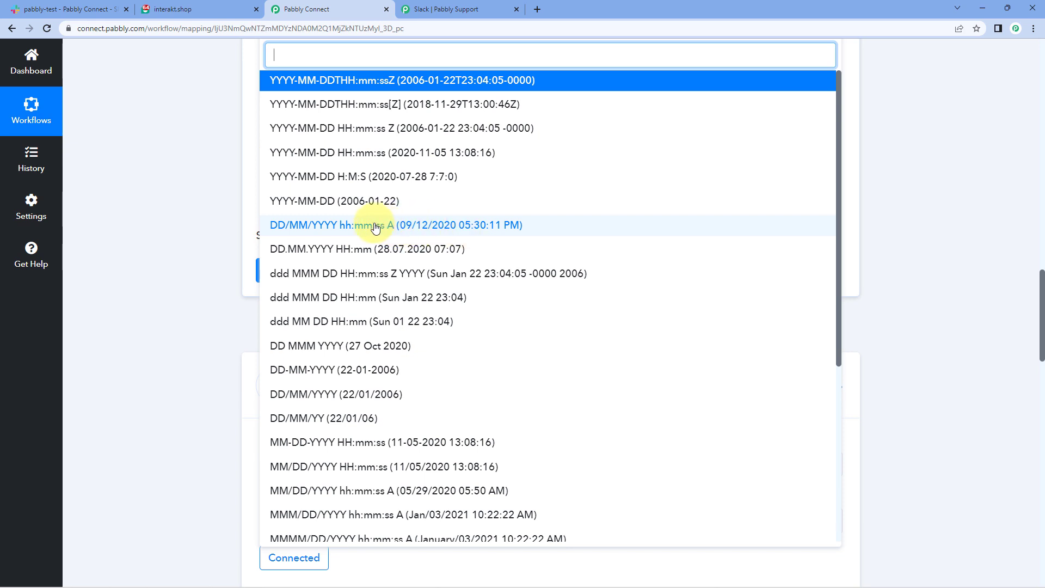
pyautogui.click(352, 227)
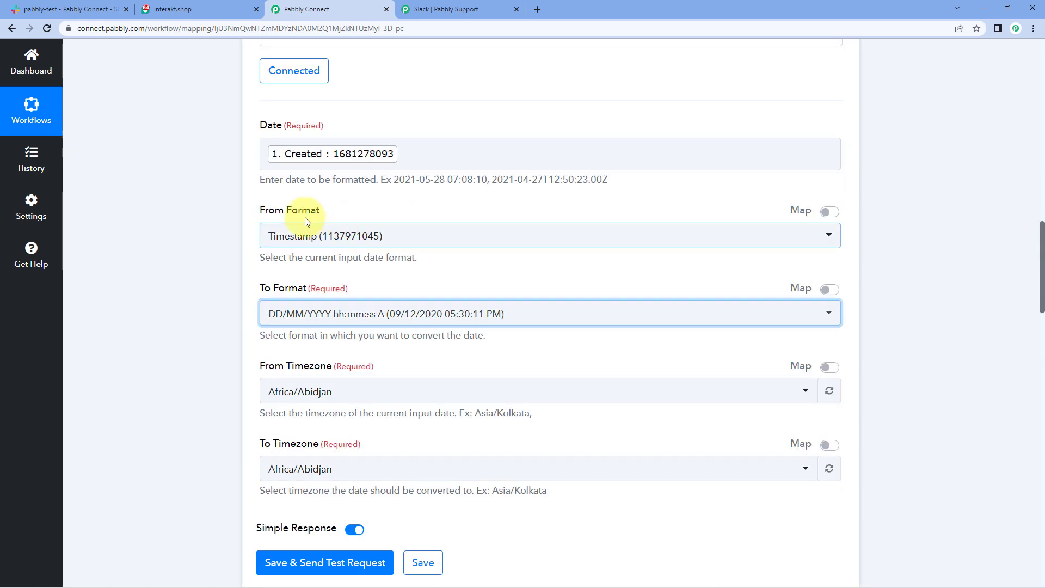
pyautogui.scroll(-2, 250, 240)
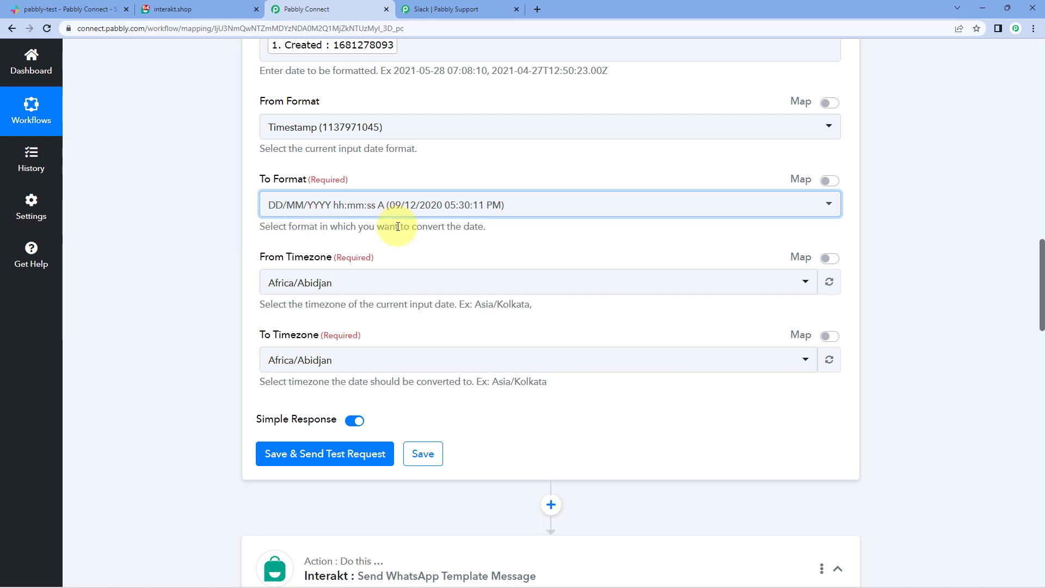
# Step: Set the formatter's From Timezone to Etc/UTC
pyautogui.scroll(-1, 229, 200)
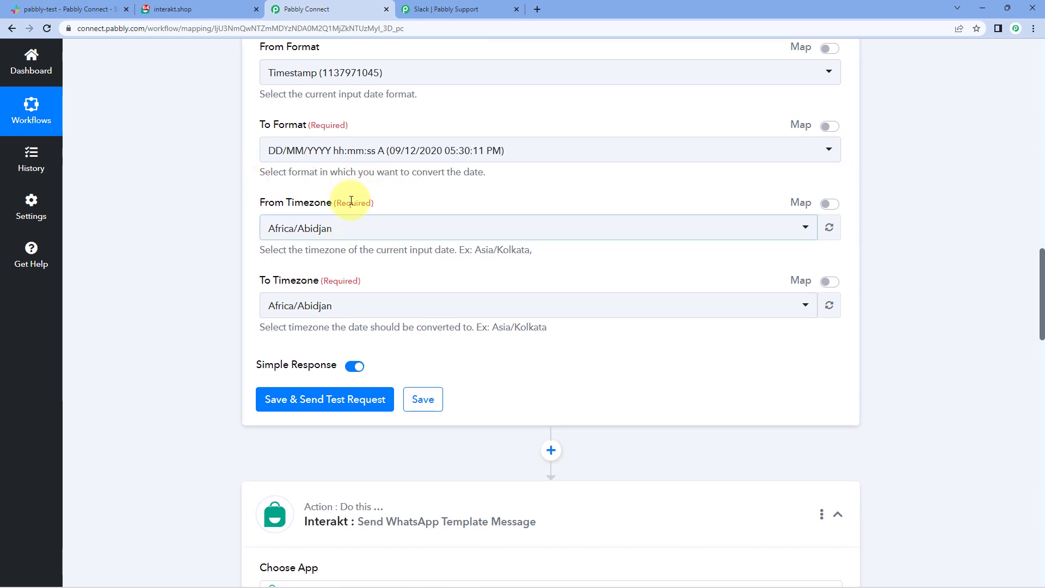
pyautogui.click(379, 232)
pyautogui.write('U')
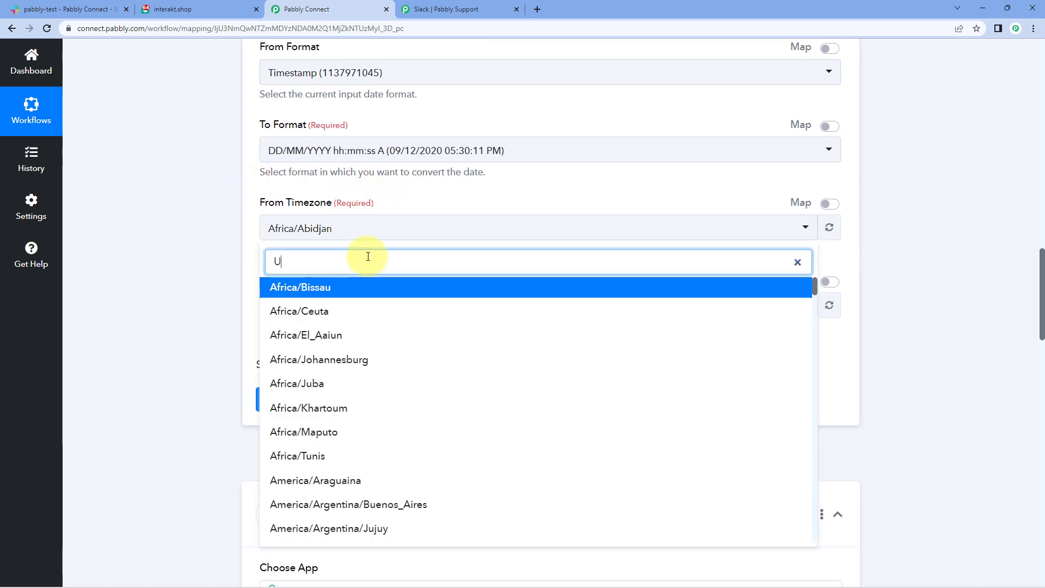
pyautogui.write('TC')
pyautogui.click(327, 288)
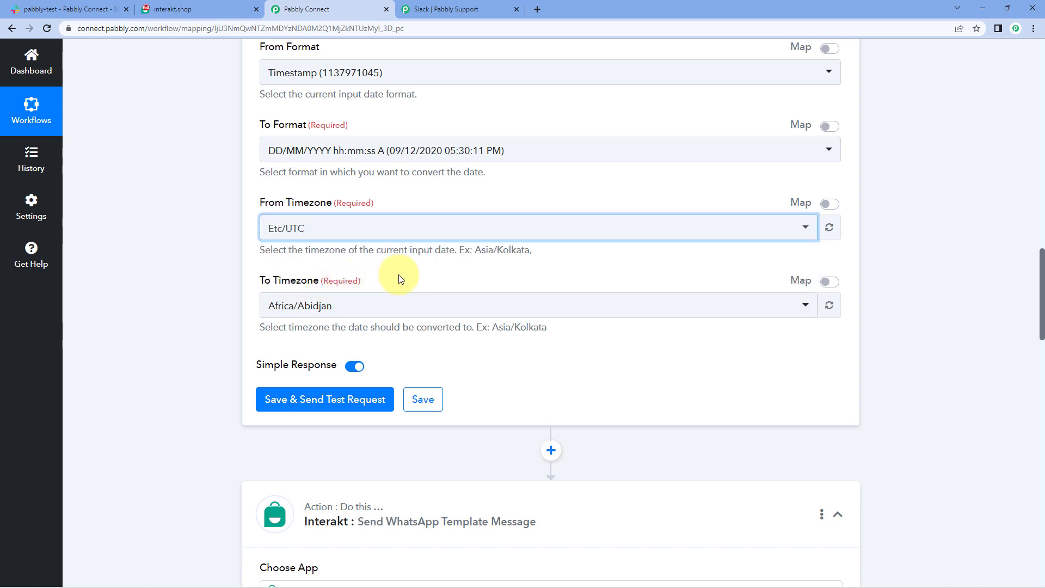
pyautogui.scroll(2, 401, 275)
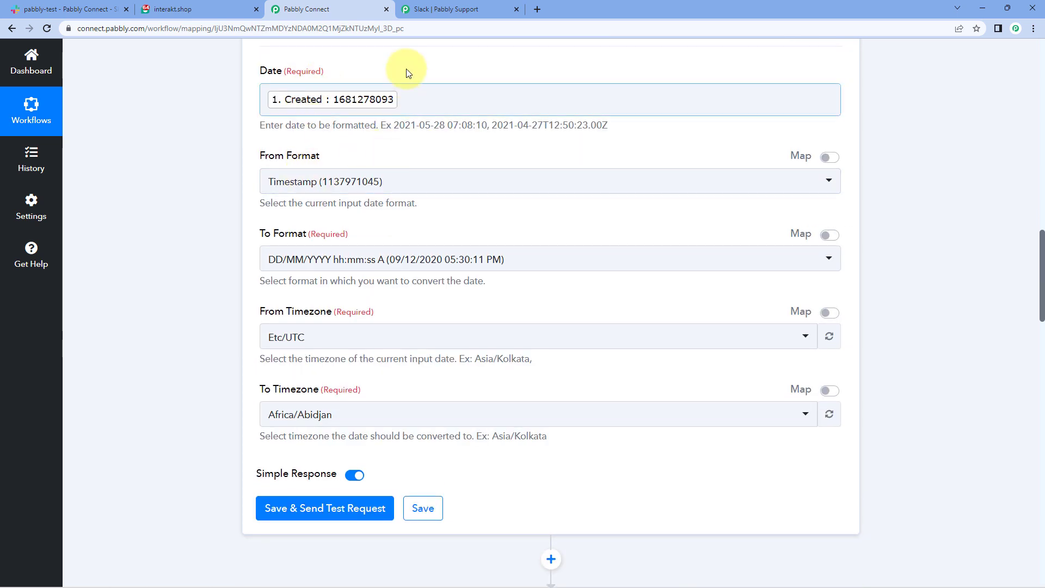
# Step: Set the formatter's To Timezone to Asia/Kolkata, then save the step and send a test request
pyautogui.scroll(-4, 227, 174)
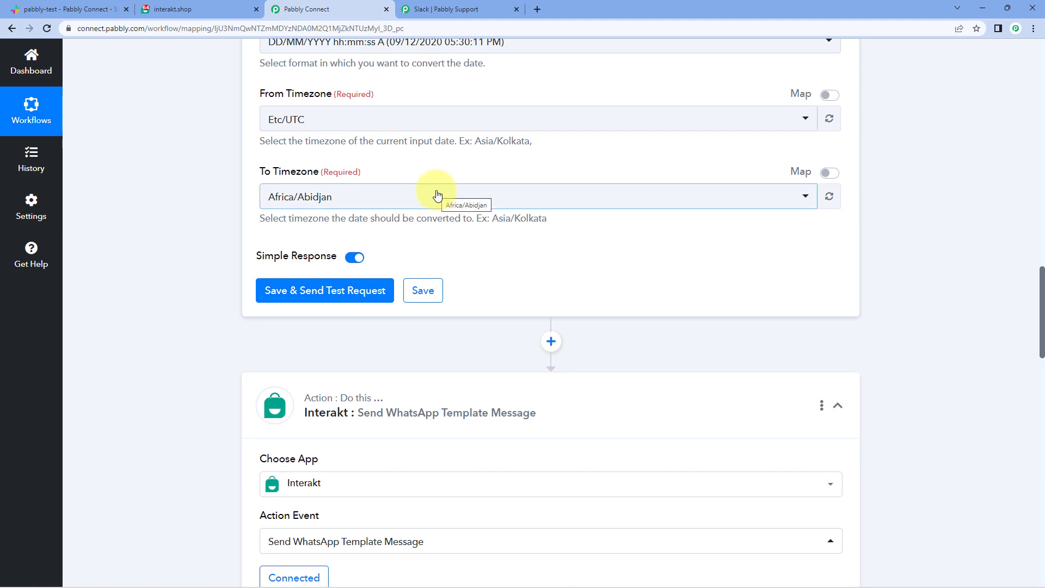
pyautogui.click(437, 195)
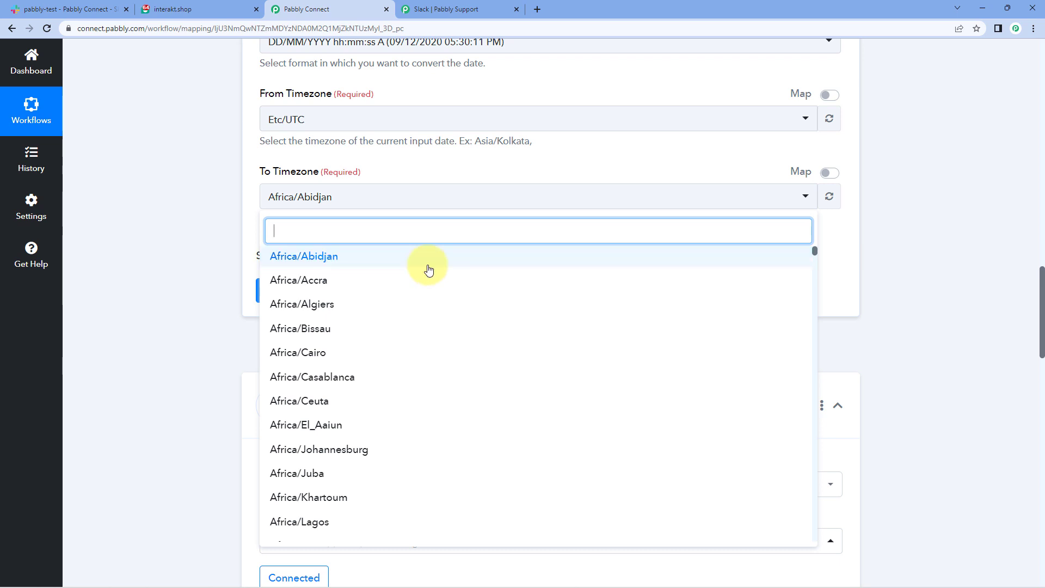
pyautogui.write('KOL')
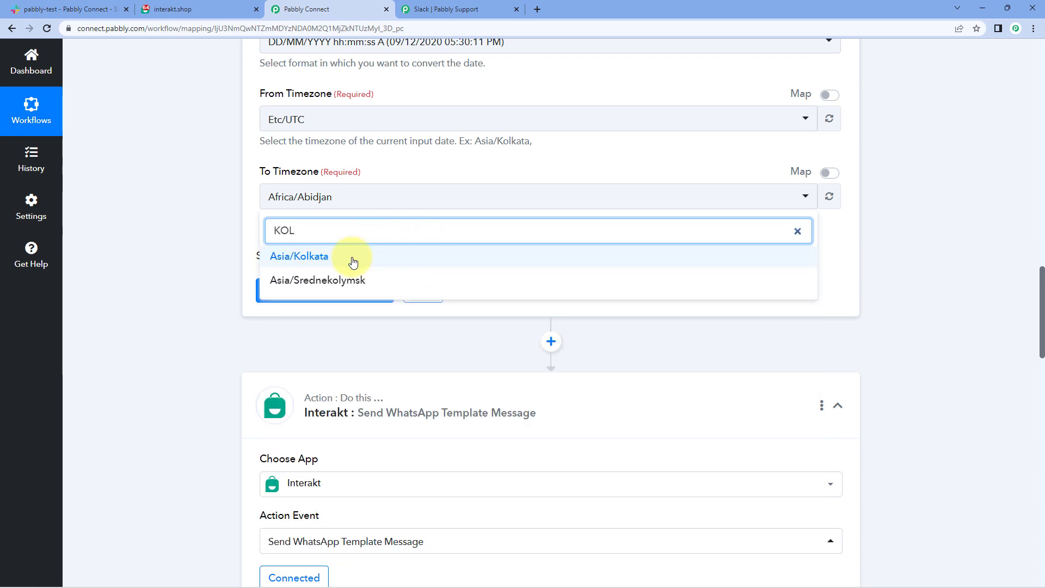
pyautogui.click(353, 260)
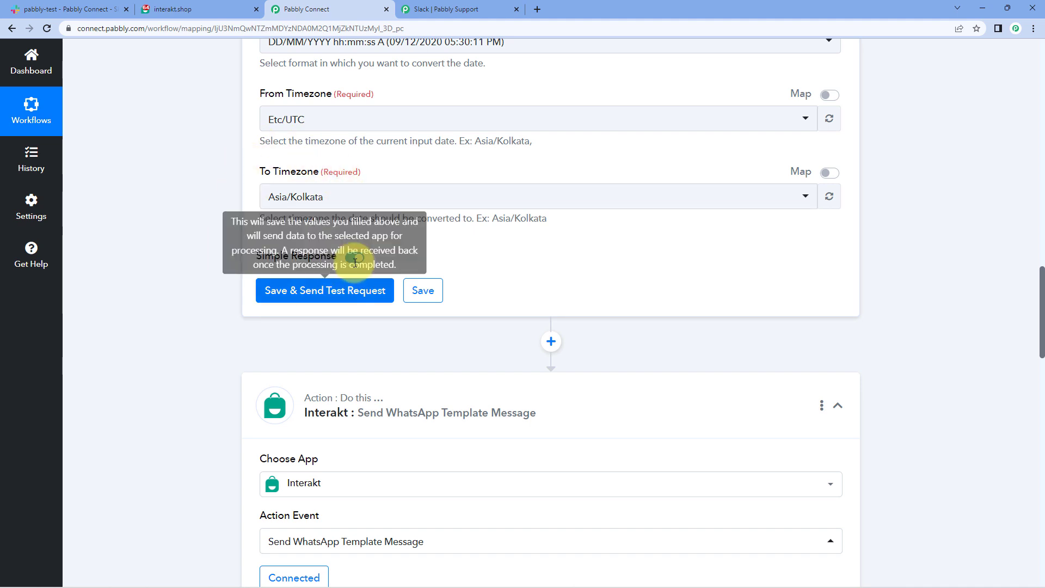
pyautogui.click(324, 295)
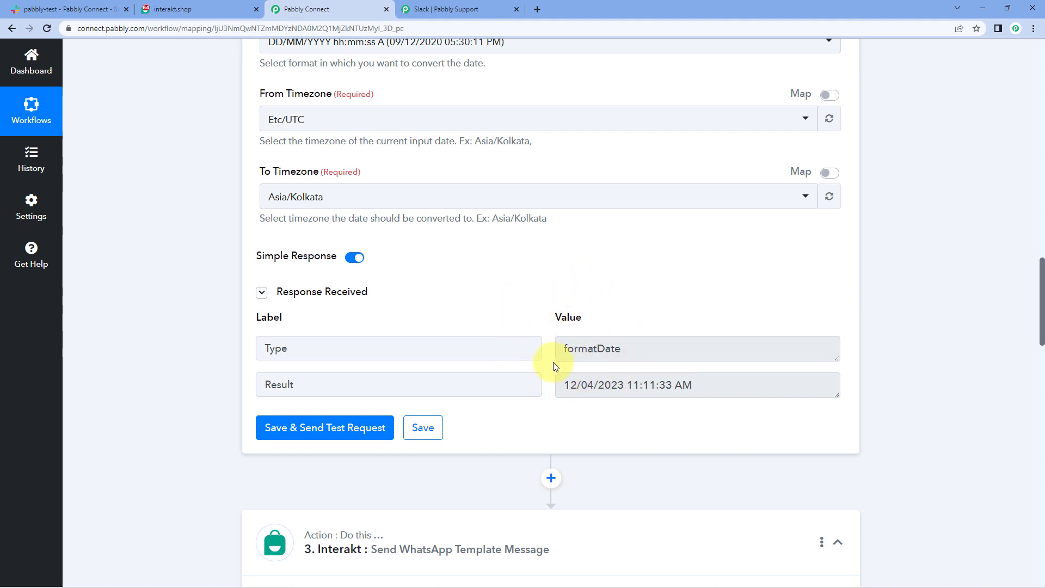
# Step: Compare the formatter's date and time result with the join time shown in Slack's pabbly-test channel, and review the formatter's settings
pyautogui.moveTo(563, 388); pyautogui.dragTo(700, 384)
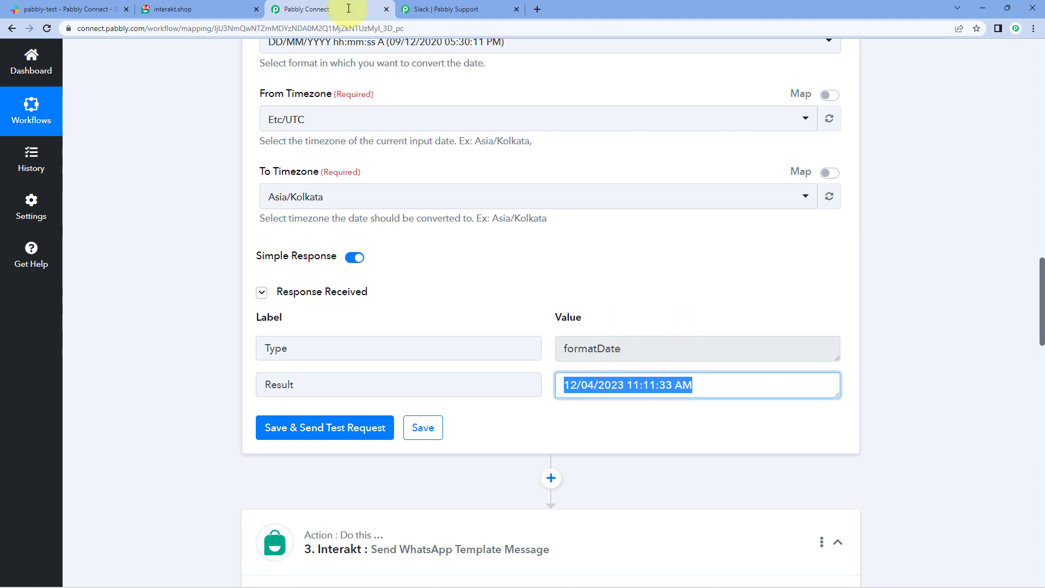
pyautogui.click(66, 9)
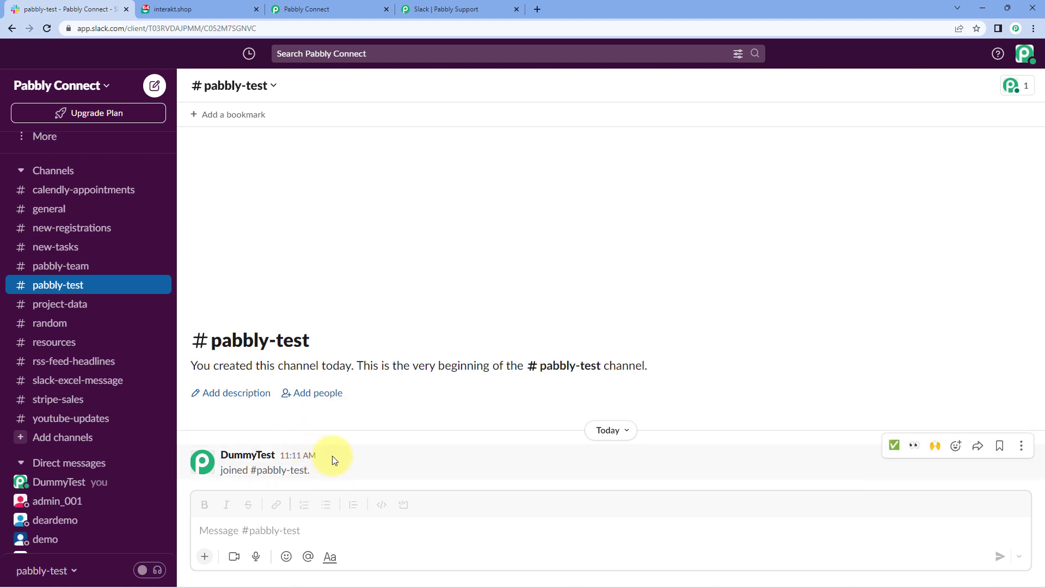
pyautogui.moveTo(309, 453); pyautogui.dragTo(292, 453)
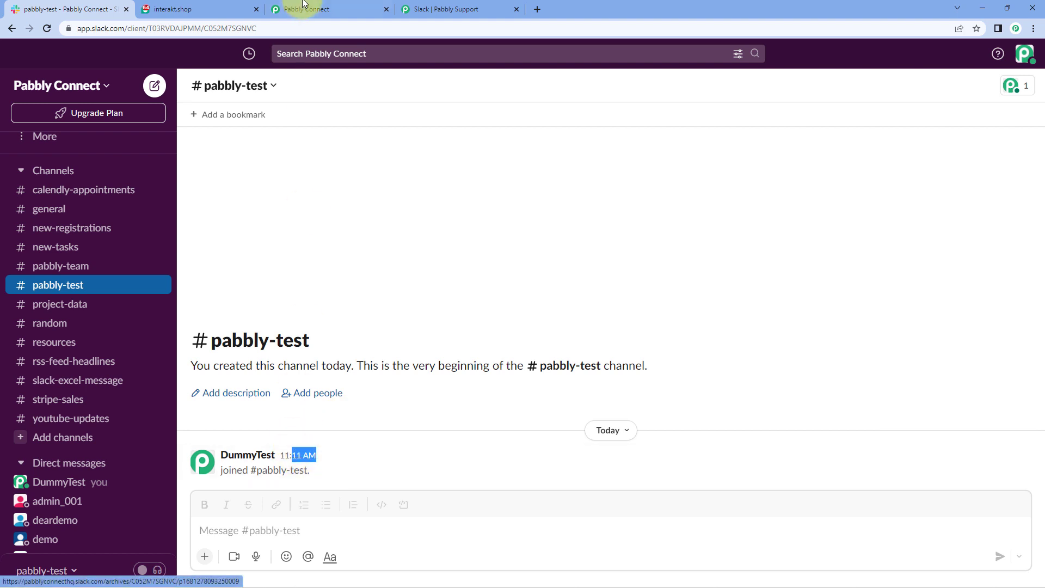
pyautogui.click(310, 9)
pyautogui.click(591, 386)
pyautogui.moveTo(565, 386); pyautogui.dragTo(617, 386)
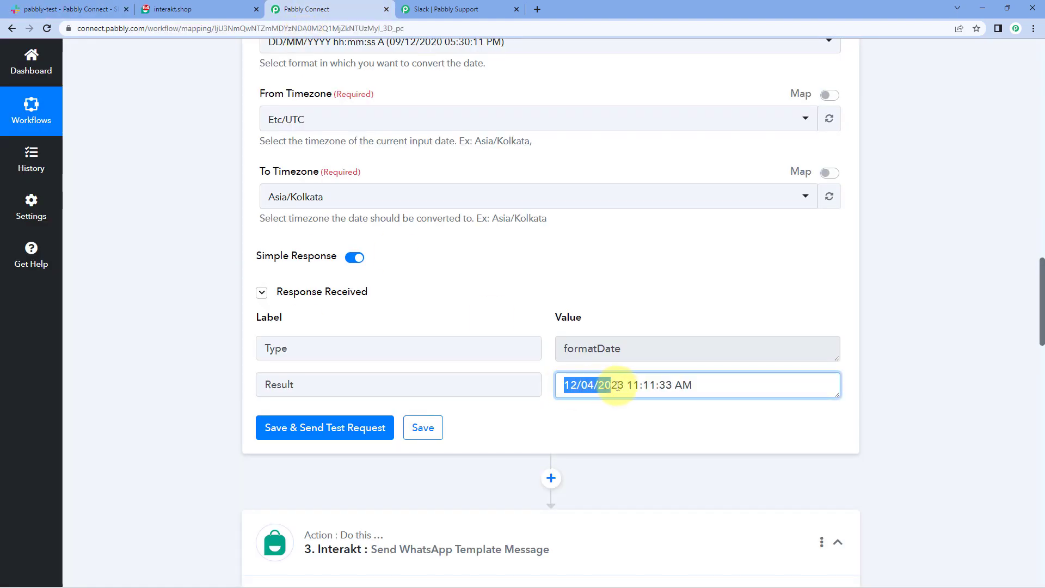
pyautogui.click(103, 9)
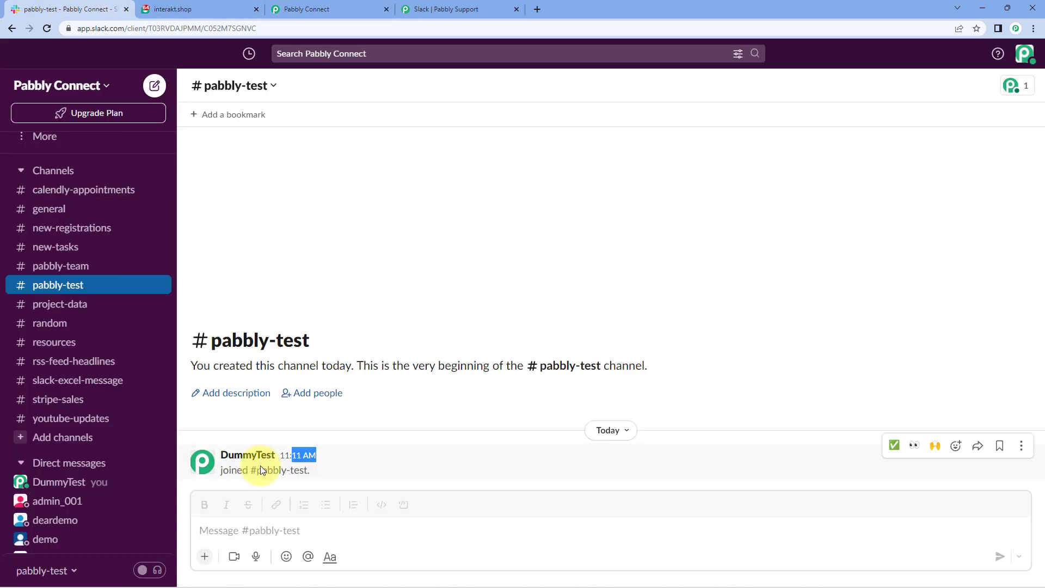
pyautogui.moveTo(318, 455); pyautogui.dragTo(286, 455)
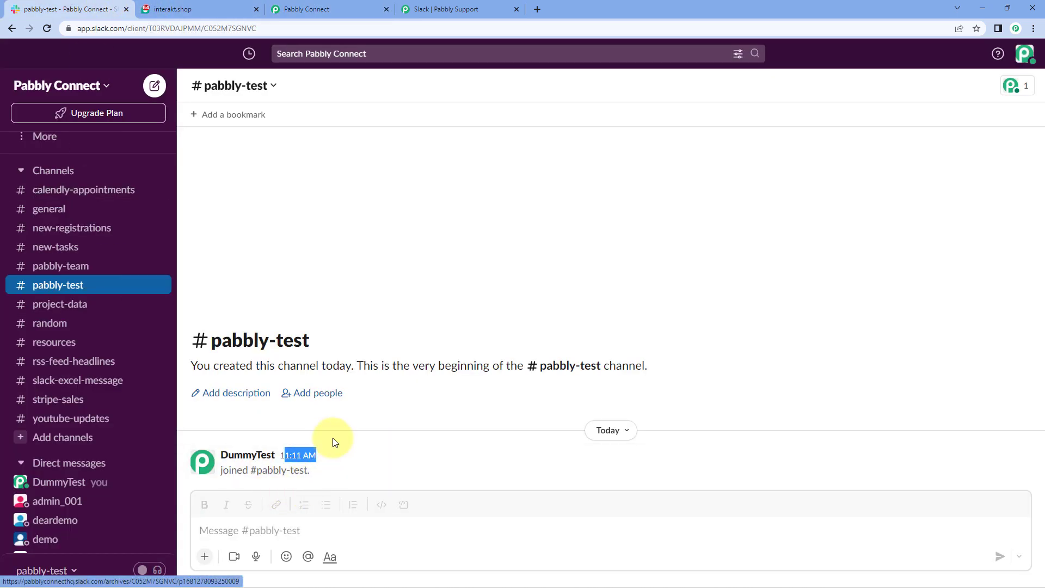
pyautogui.click(304, 9)
pyautogui.moveTo(700, 385); pyautogui.dragTo(653, 385)
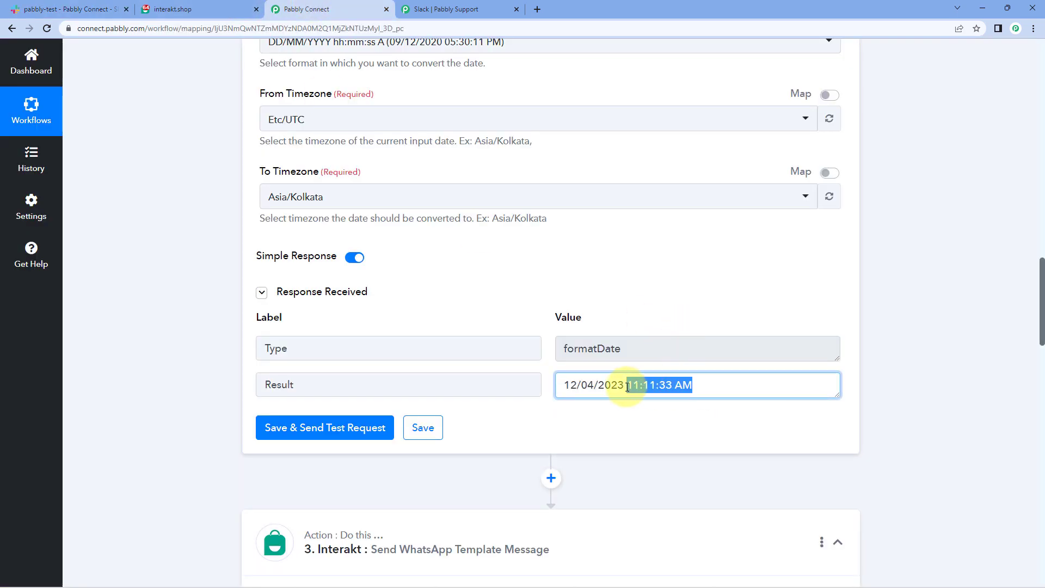
pyautogui.click(98, 9)
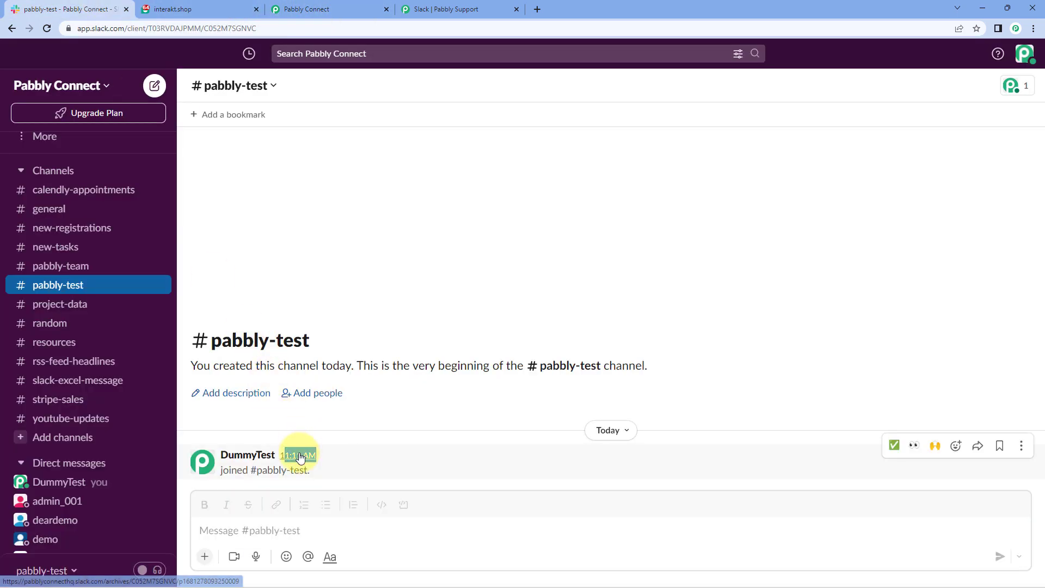
pyautogui.moveTo(299, 458)
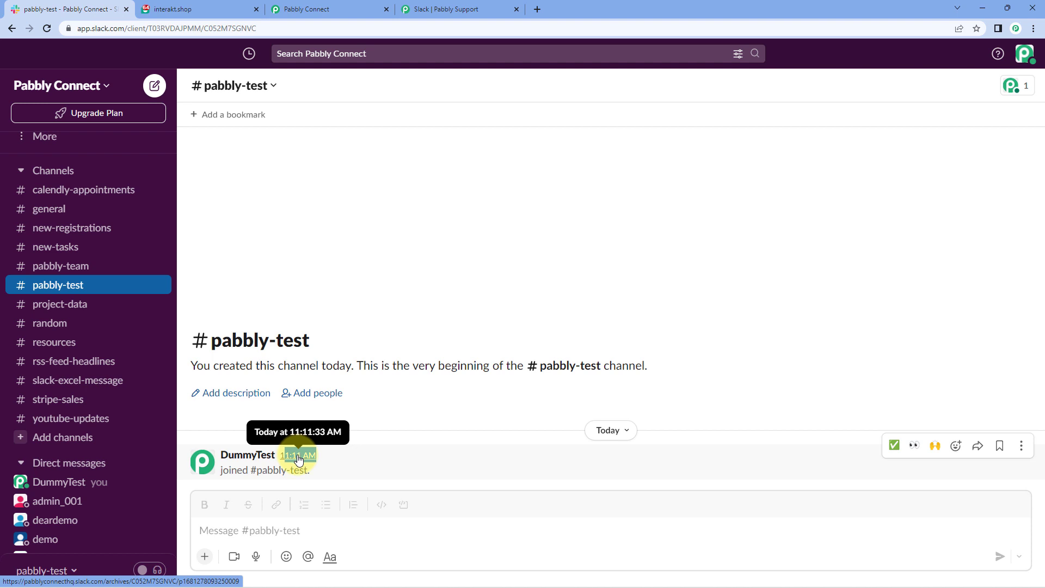
pyautogui.click(305, 9)
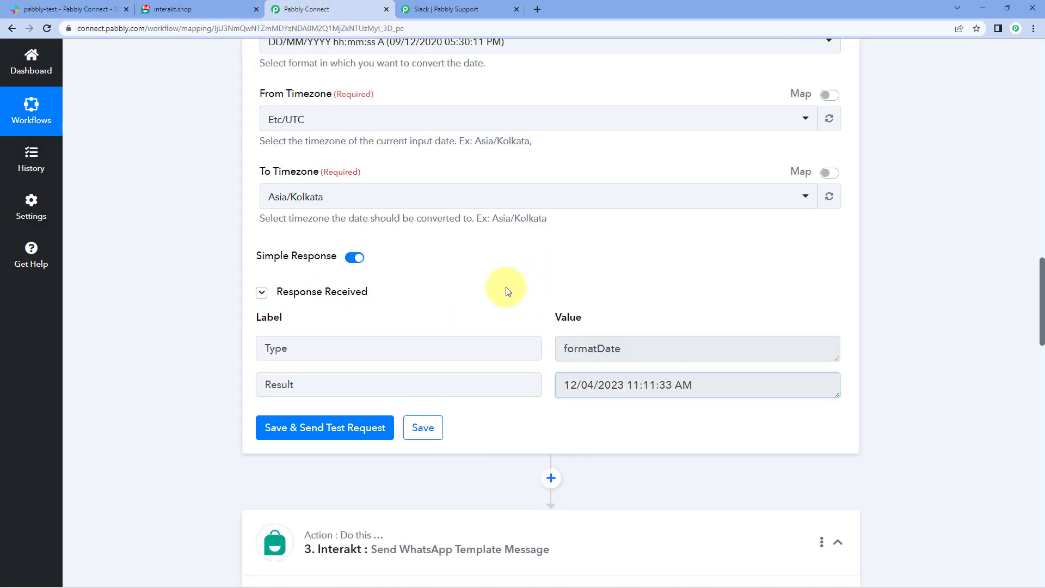
pyautogui.scroll(6, 485, 285)
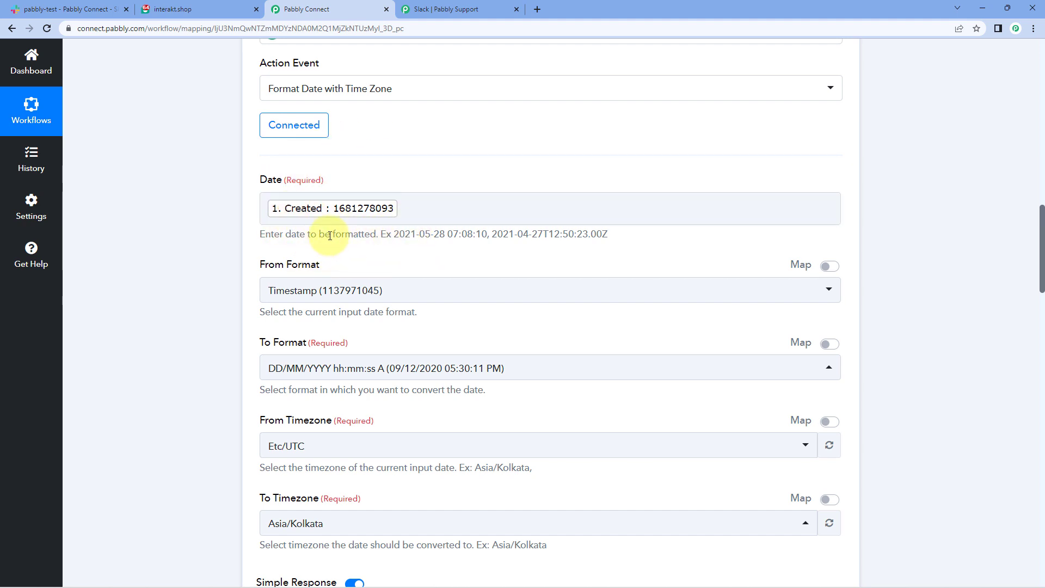
pyautogui.scroll(-3, 337, 234)
pyautogui.scroll(-6, 517, 261)
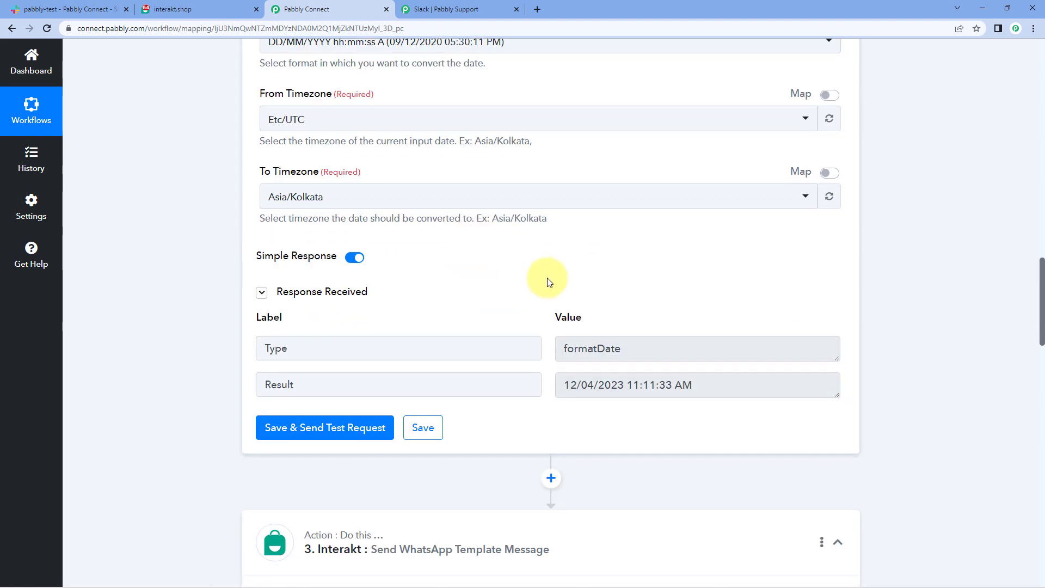
# Step: Find the Created Date & Time placeholder in the Interakt template and check the Interakt action's Body Variable Values for it in Pabbly Connect
pyautogui.moveTo(707, 223); pyautogui.dragTo(547, 222)
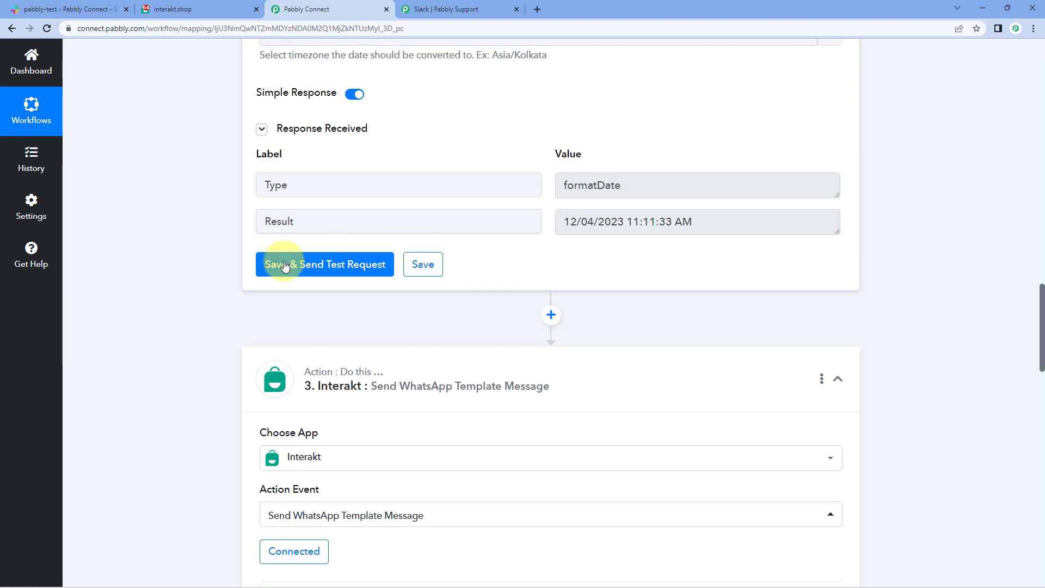
pyautogui.scroll(-9, 191, 245)
pyautogui.scroll(-8, 191, 249)
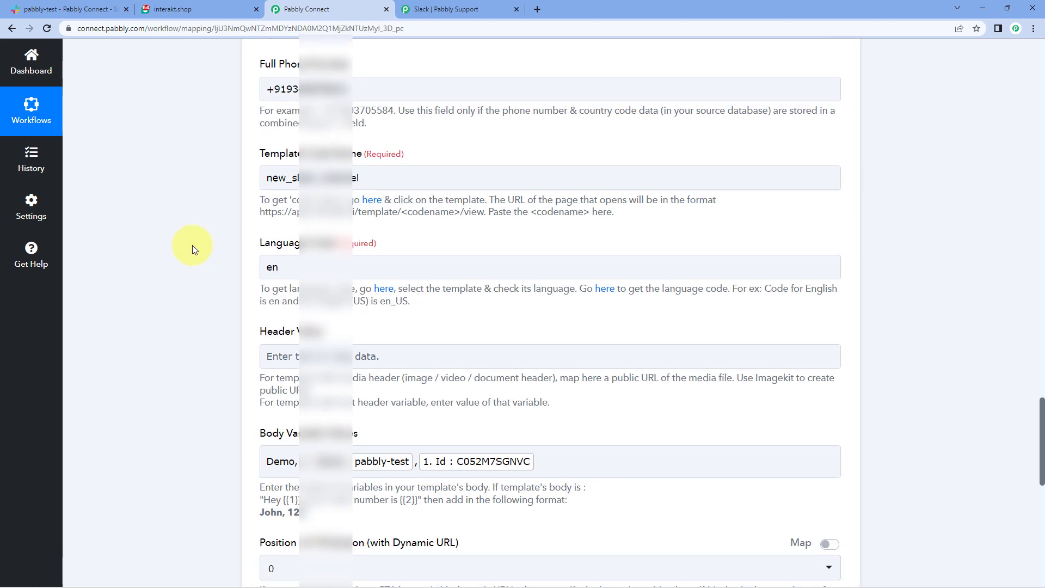
pyautogui.scroll(-1, 397, 219)
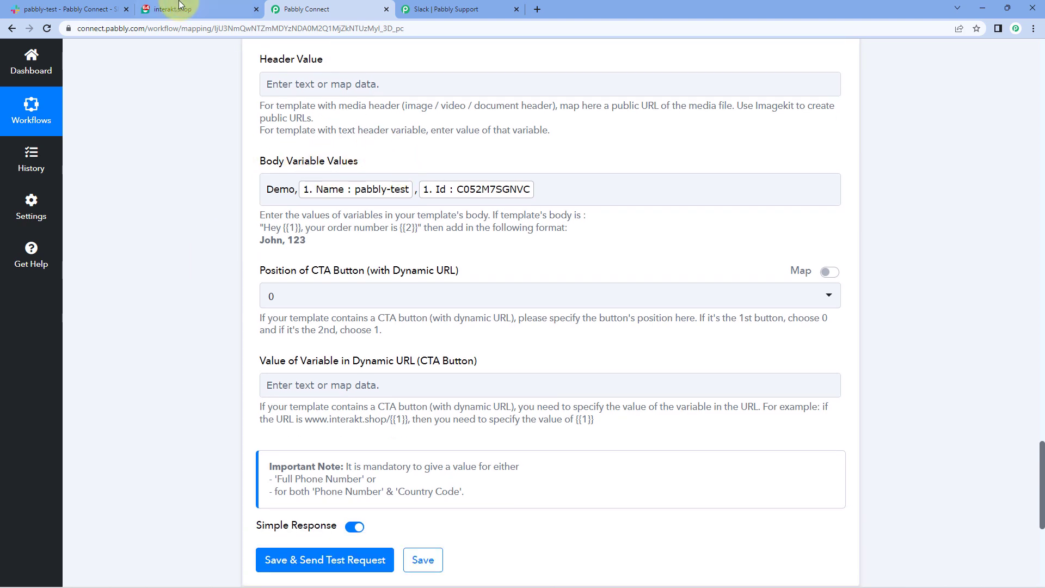
pyautogui.click(182, 8)
pyautogui.moveTo(318, 386); pyautogui.dragTo(296, 388)
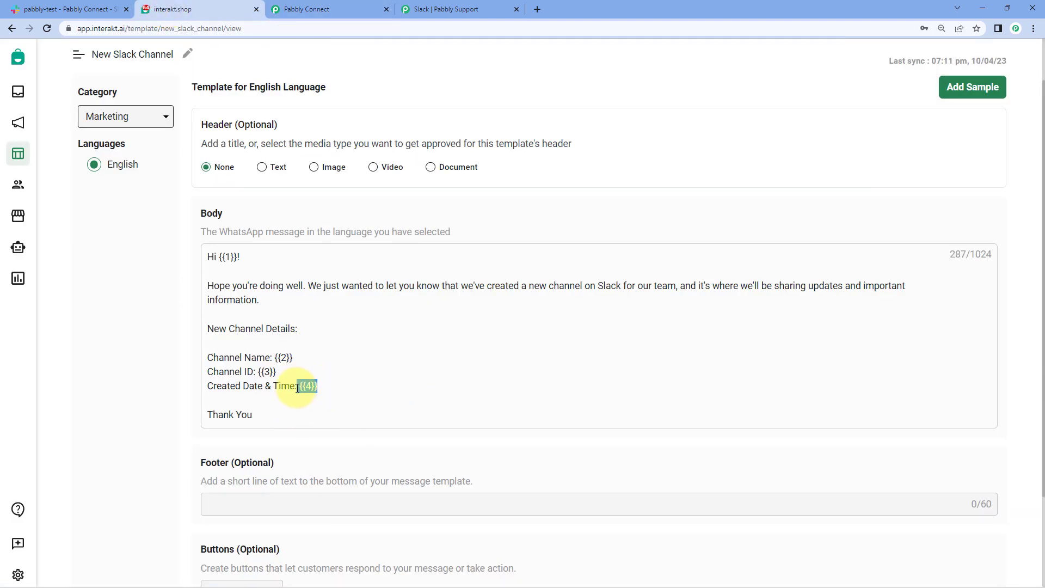
pyautogui.click(316, 8)
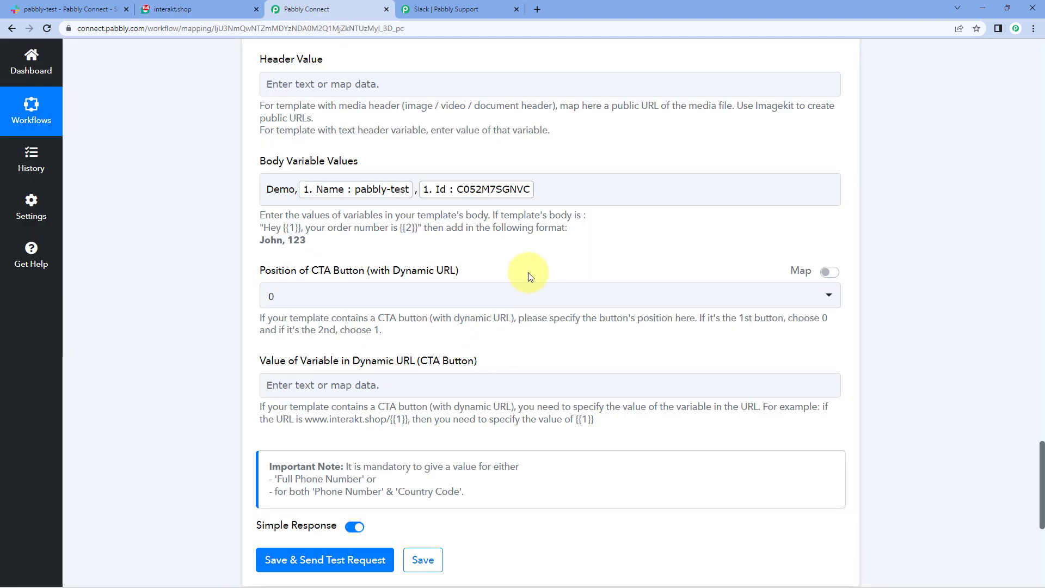
pyautogui.click(561, 187)
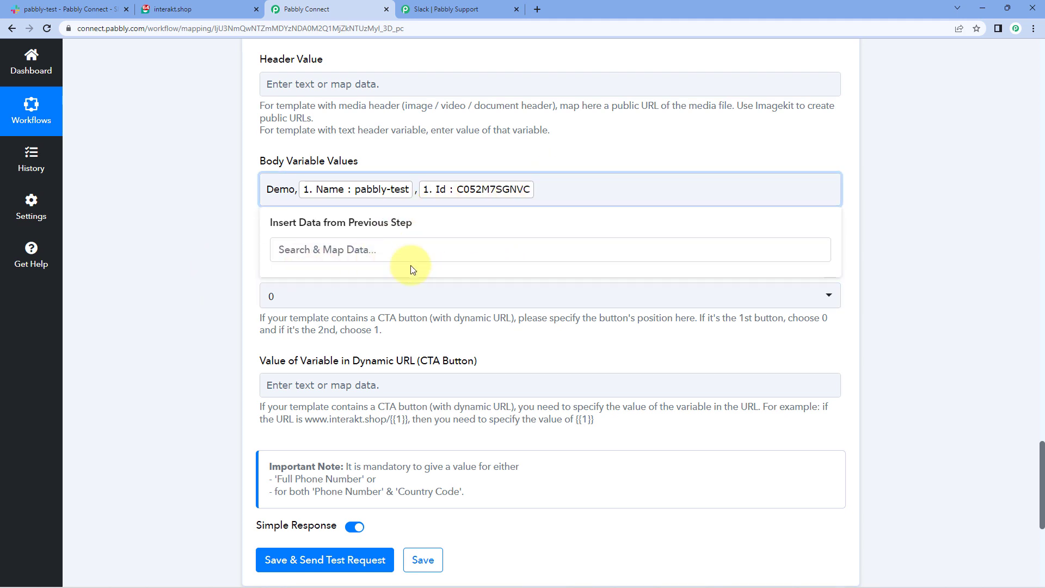
pyautogui.click(615, 159)
# Step: Re-save the Interakt action's account connection with the existing connection Interakt #14
pyautogui.scroll(5, 553, 161)
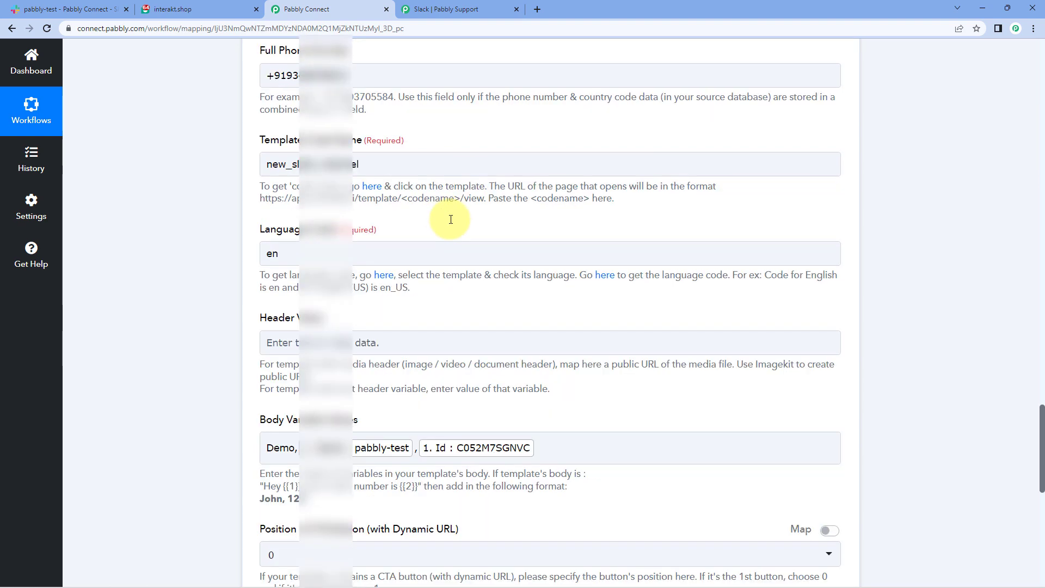
pyautogui.scroll(12, 451, 219)
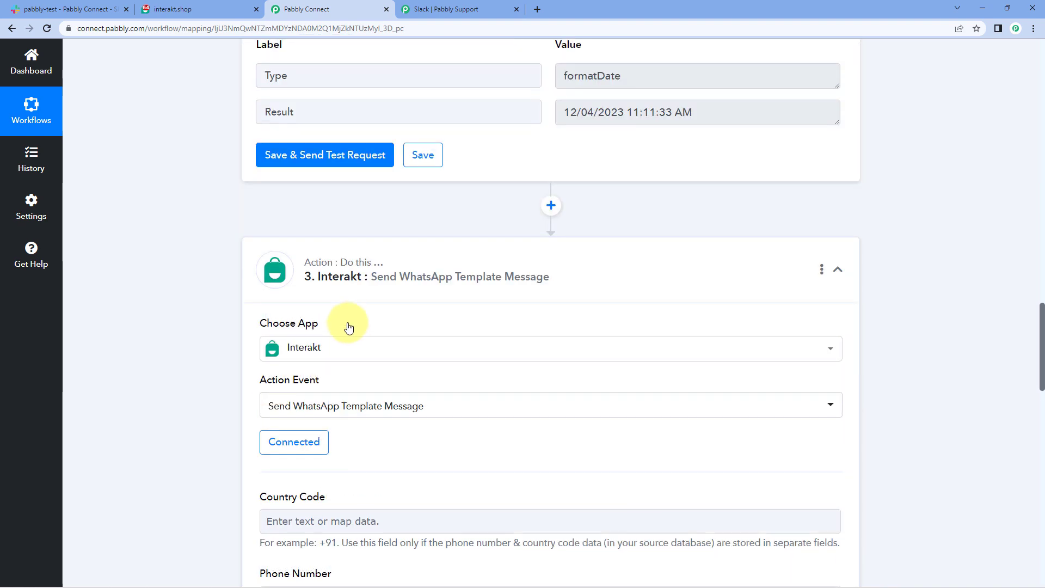
pyautogui.scroll(-2, 432, 222)
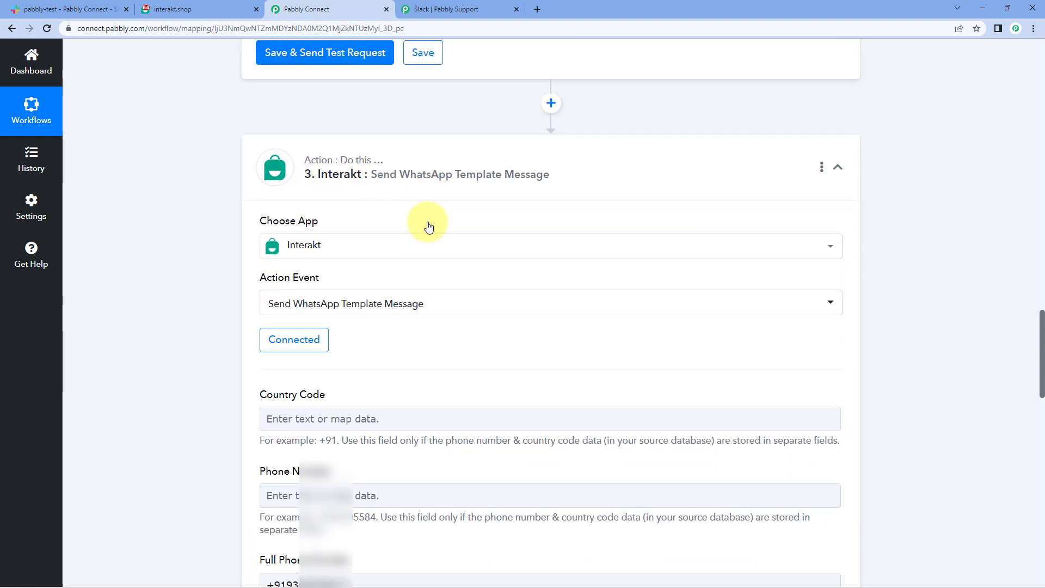
pyautogui.scroll(-2, 422, 327)
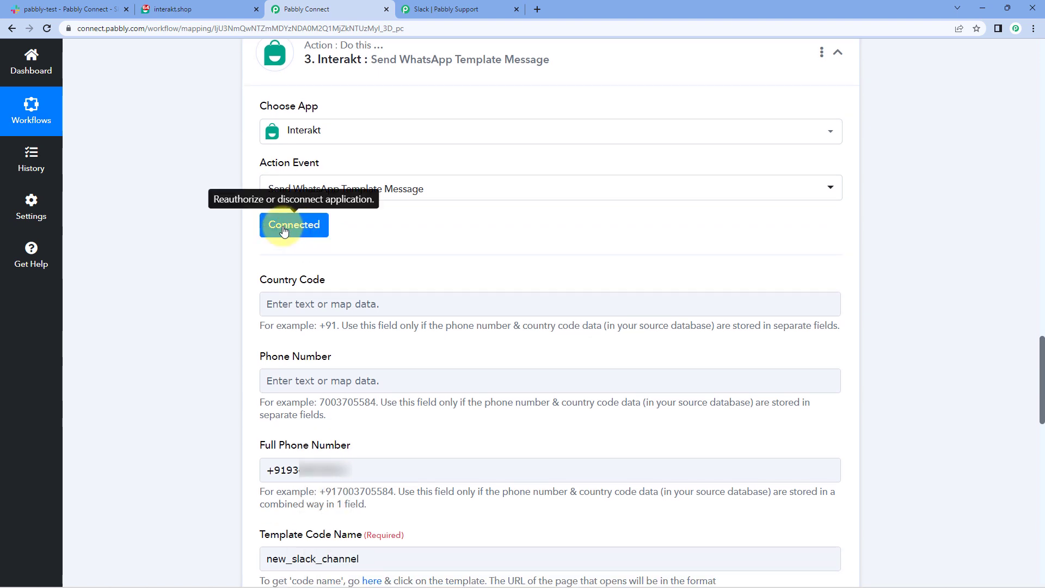
pyautogui.click(283, 231)
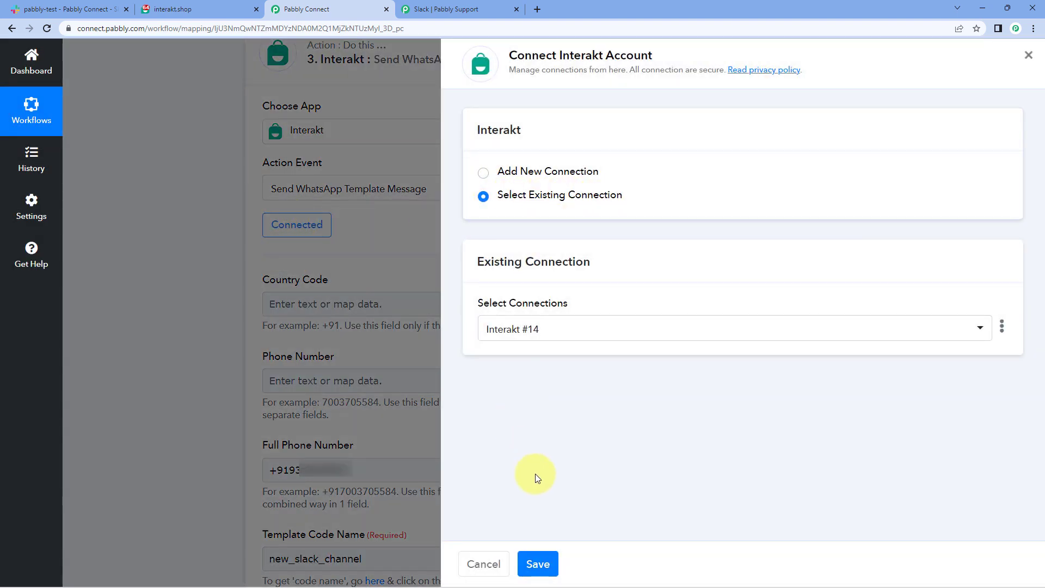
pyautogui.click(550, 570)
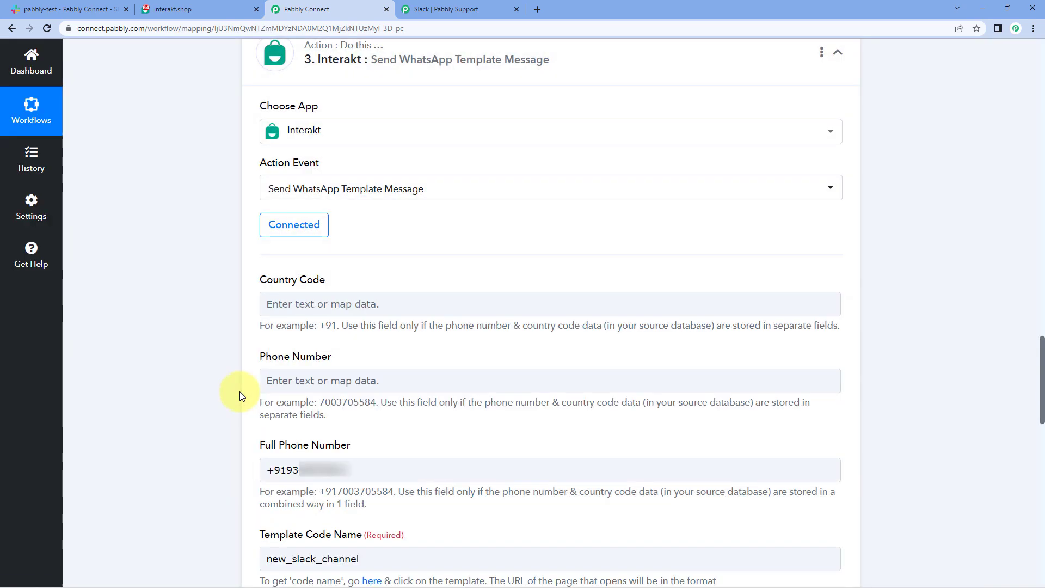
# Step: Add a comma and the Date/Time Formatter's Result after the channel ID in the Interakt action's Body Variable Values
pyautogui.scroll(-7, 237, 348)
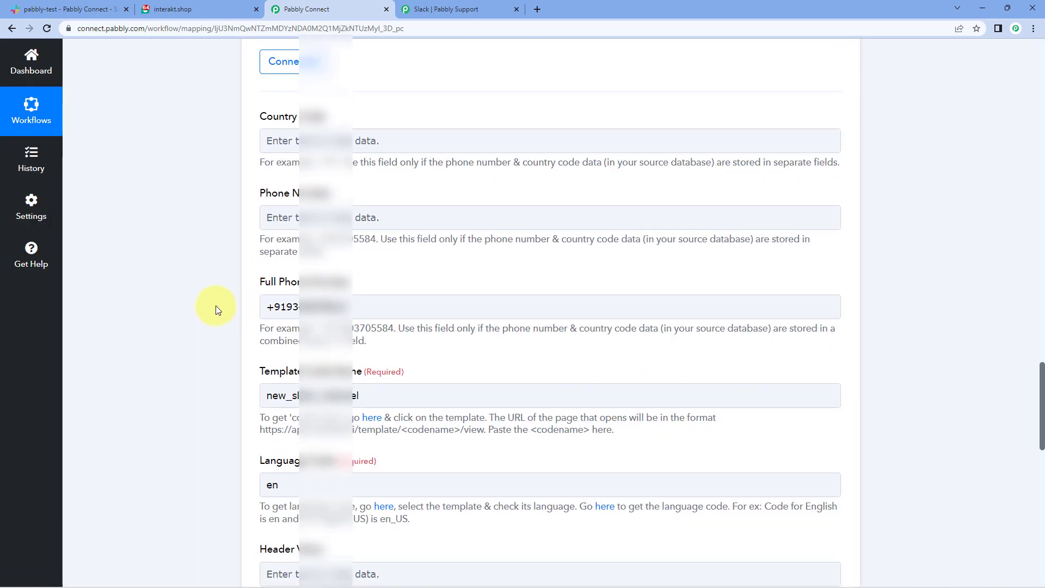
pyautogui.scroll(-4, 224, 295)
pyautogui.click(553, 242)
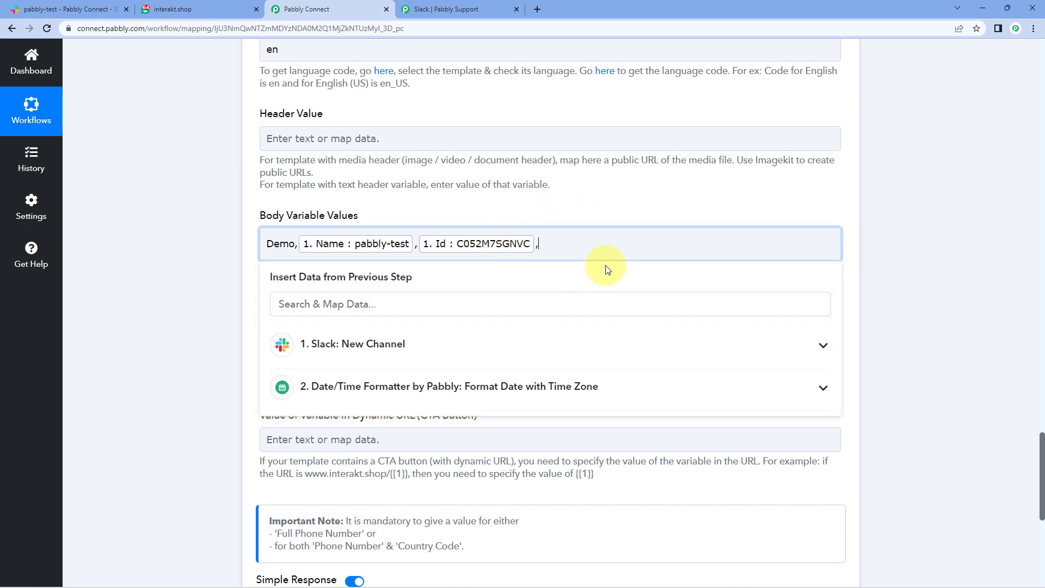
pyautogui.write(',')
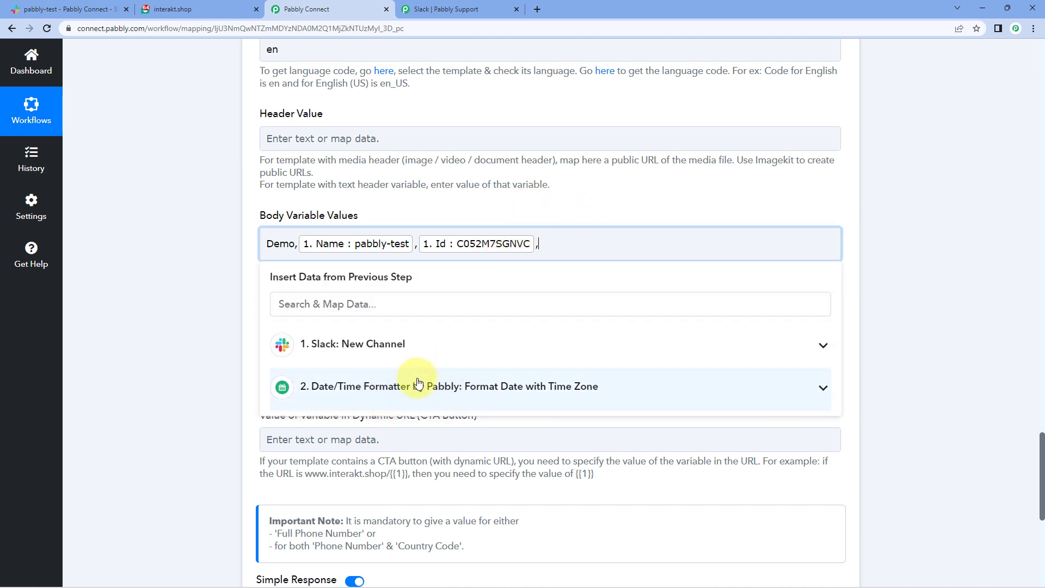
pyautogui.click(423, 352)
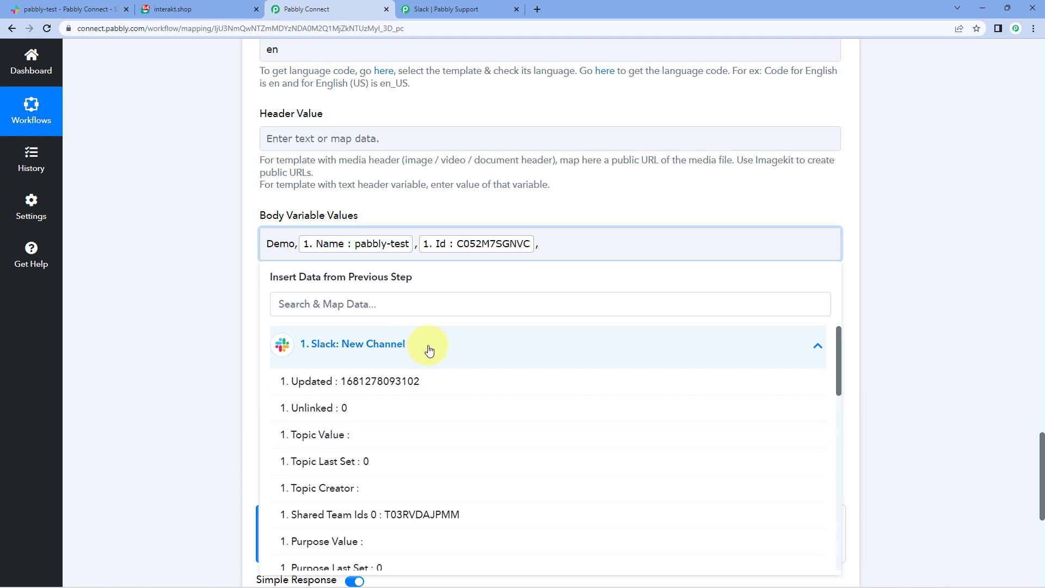
pyautogui.click(429, 350)
pyautogui.click(407, 276)
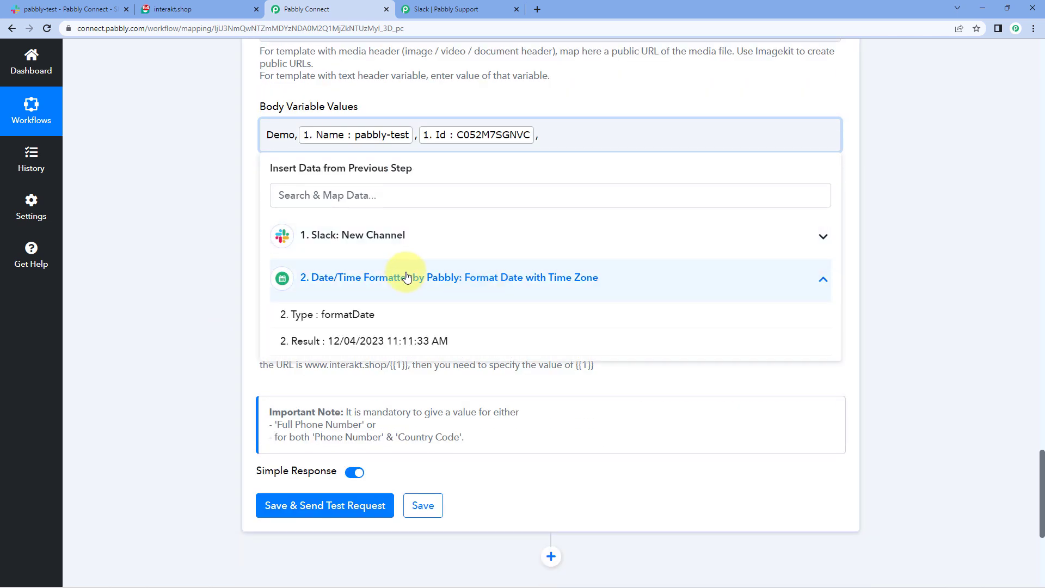
pyautogui.click(446, 342)
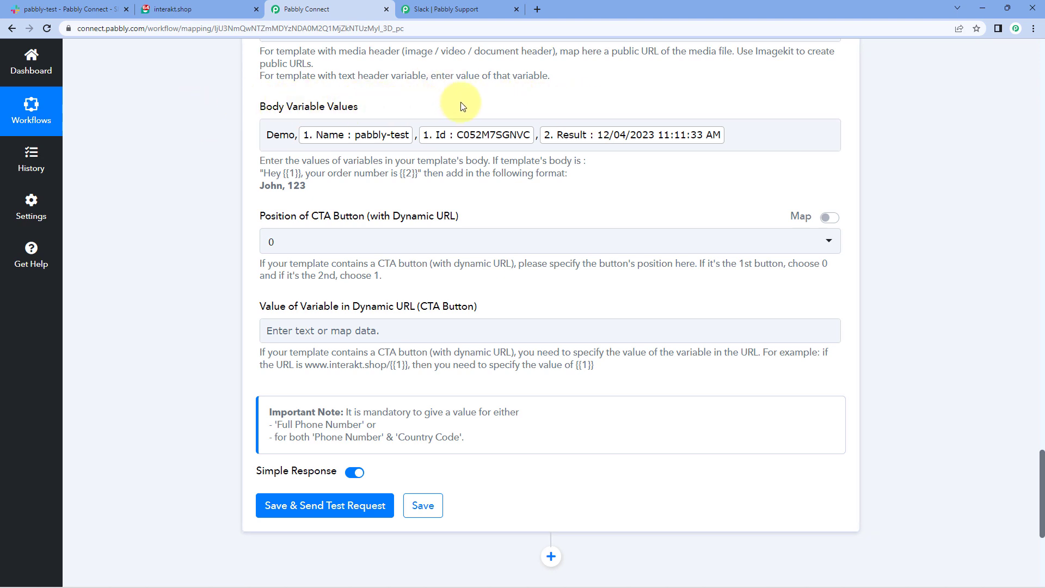
pyautogui.click(762, 149)
# Step: Compare the order of the mapped Body Variable Values with the numbered placeholders in the Interakt template's body
pyautogui.click(185, 9)
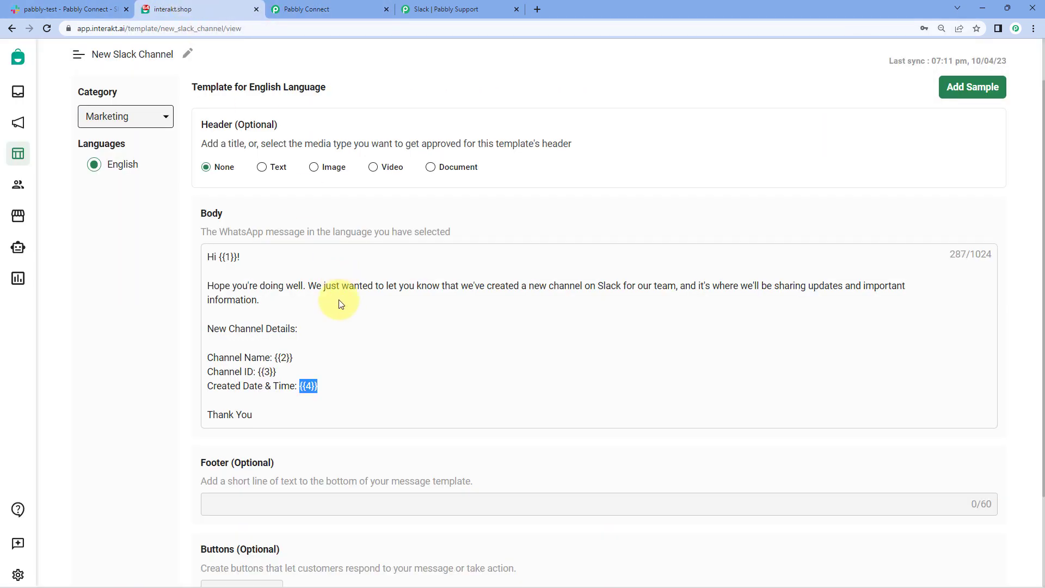
pyautogui.click(362, 9)
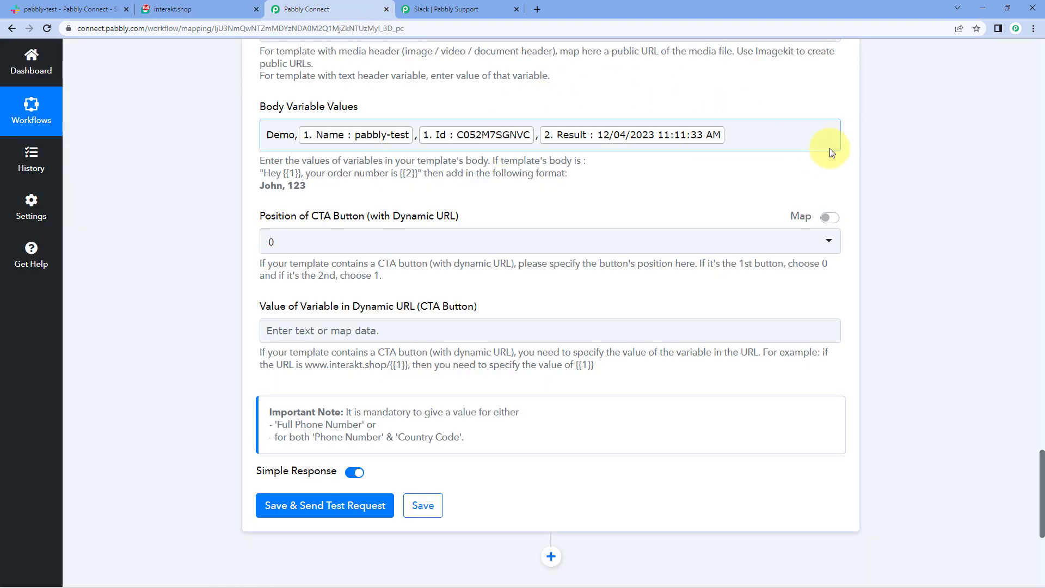
pyautogui.click(227, 14)
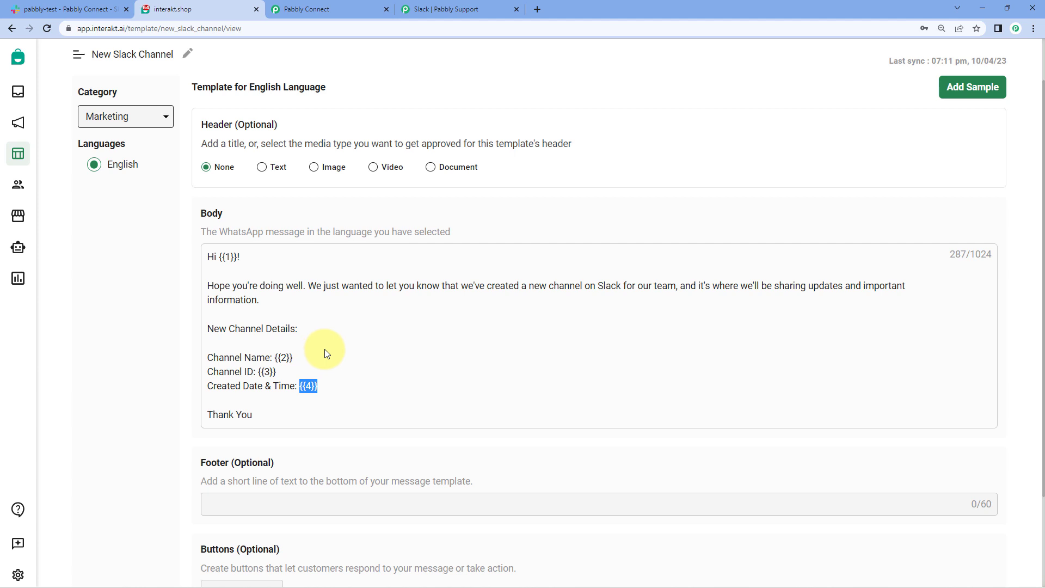
pyautogui.click(299, 363)
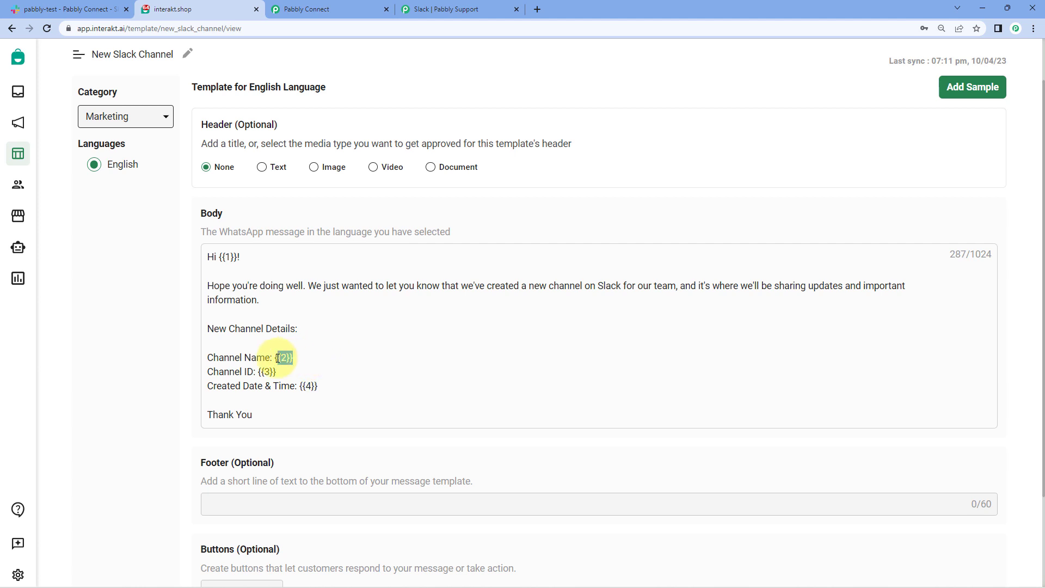
pyautogui.click(326, 9)
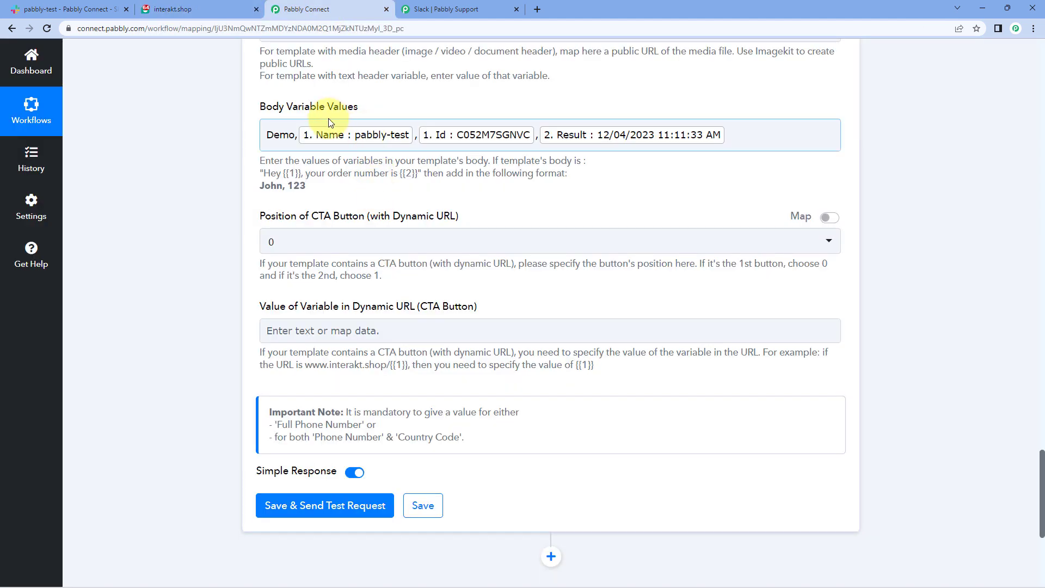
pyautogui.doubleClick(279, 134)
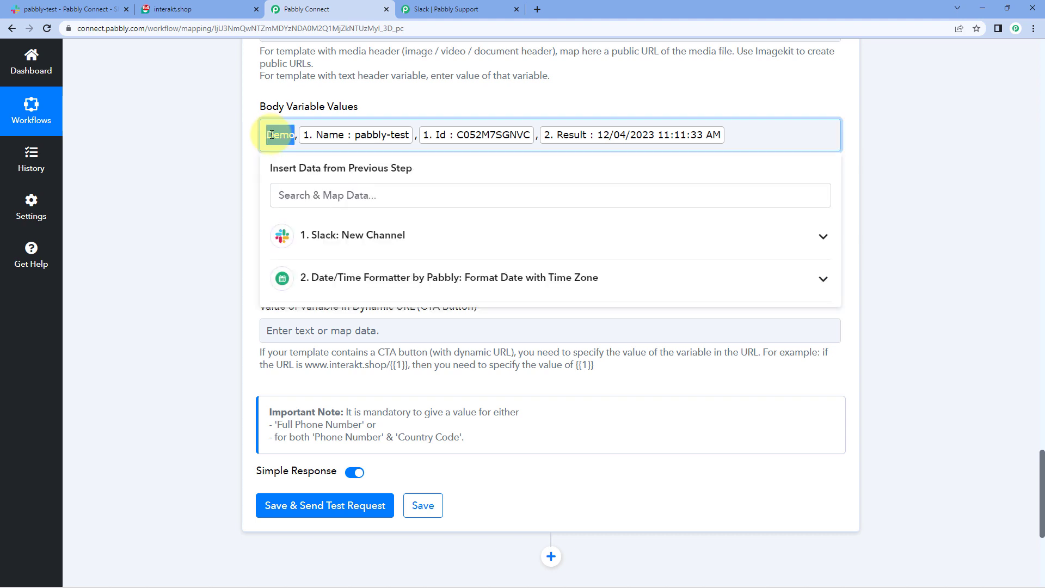
pyautogui.click(231, 9)
pyautogui.click(305, 9)
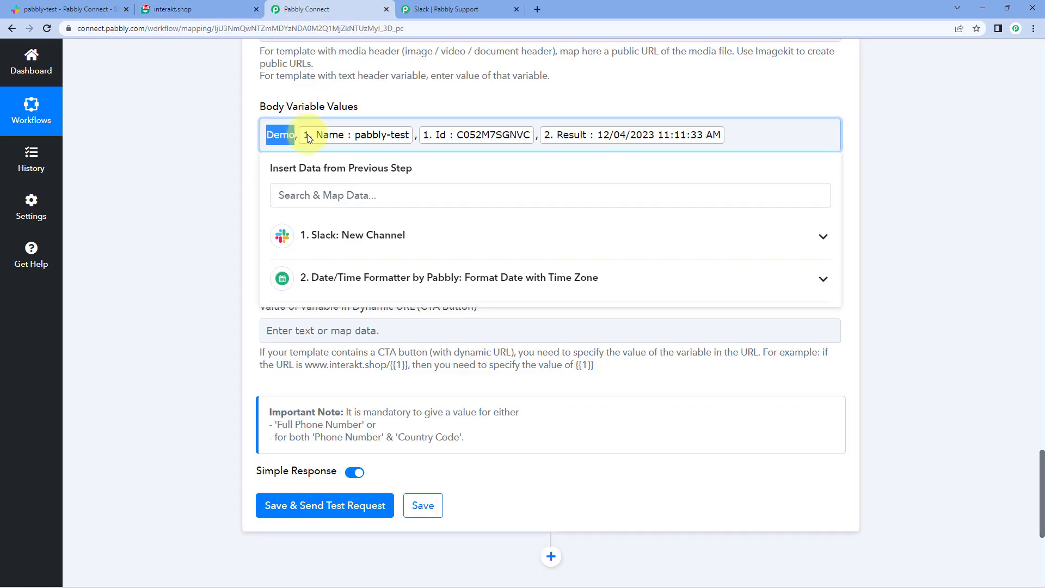
pyautogui.click(228, 7)
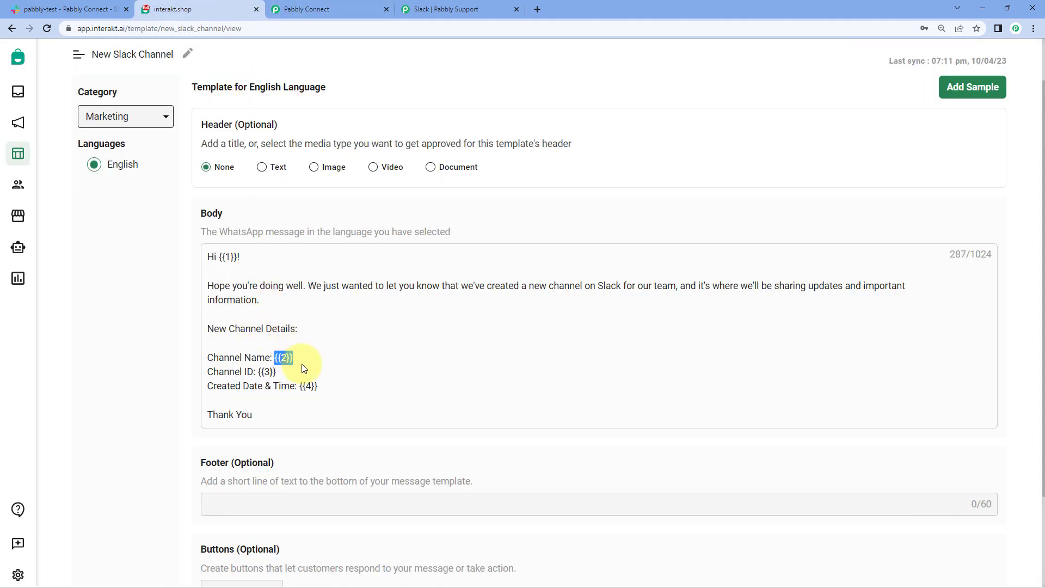
pyautogui.click(327, 8)
pyautogui.click(212, 168)
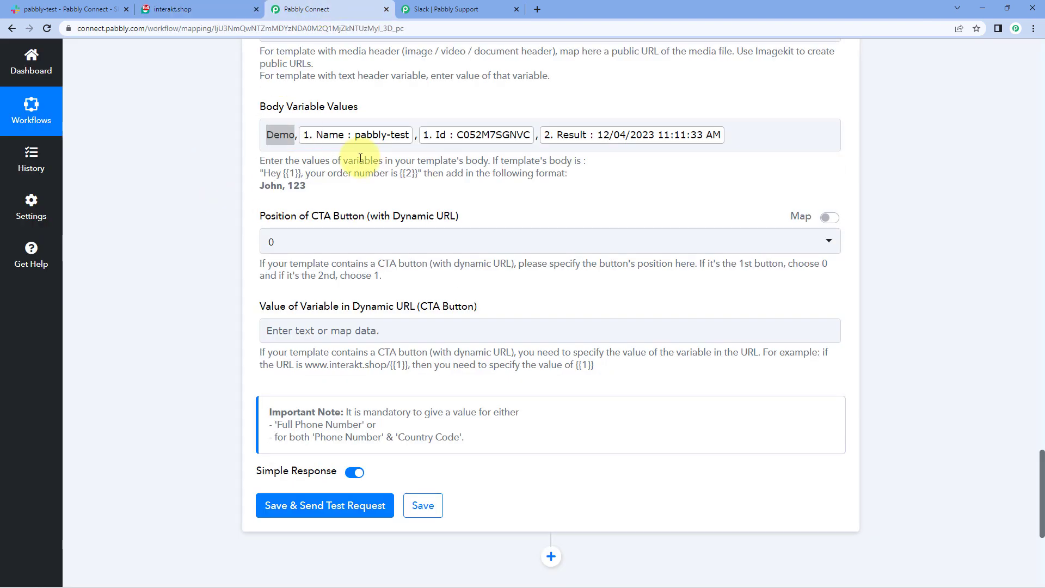
pyautogui.click(736, 131)
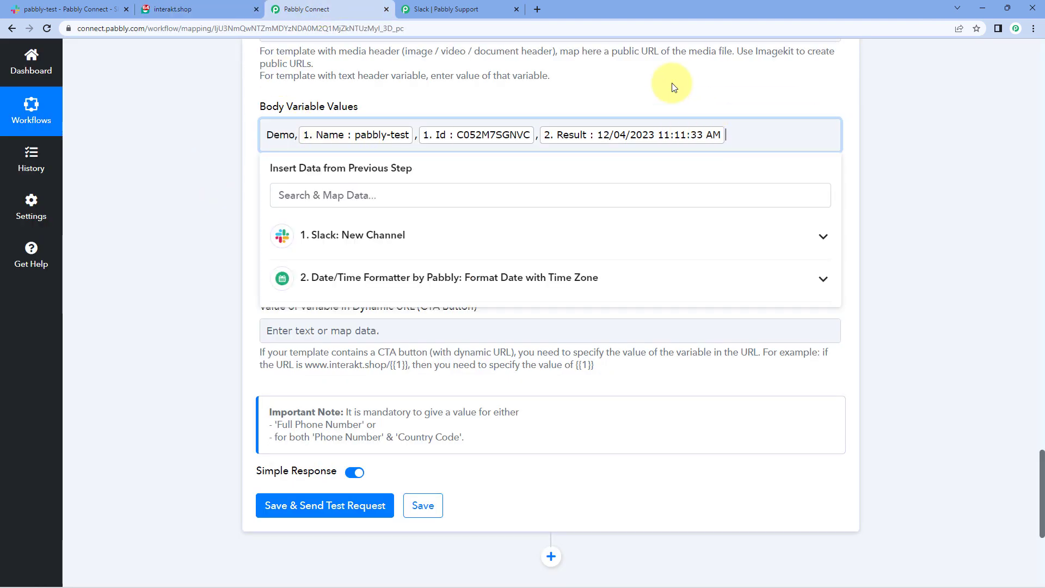
pyautogui.click(233, 261)
# Step: Check the Interakt template's footer and buttons, and review the action's CTA button position and dynamic URL variable fields in Pabbly Connect
pyautogui.scroll(-1, 247, 218)
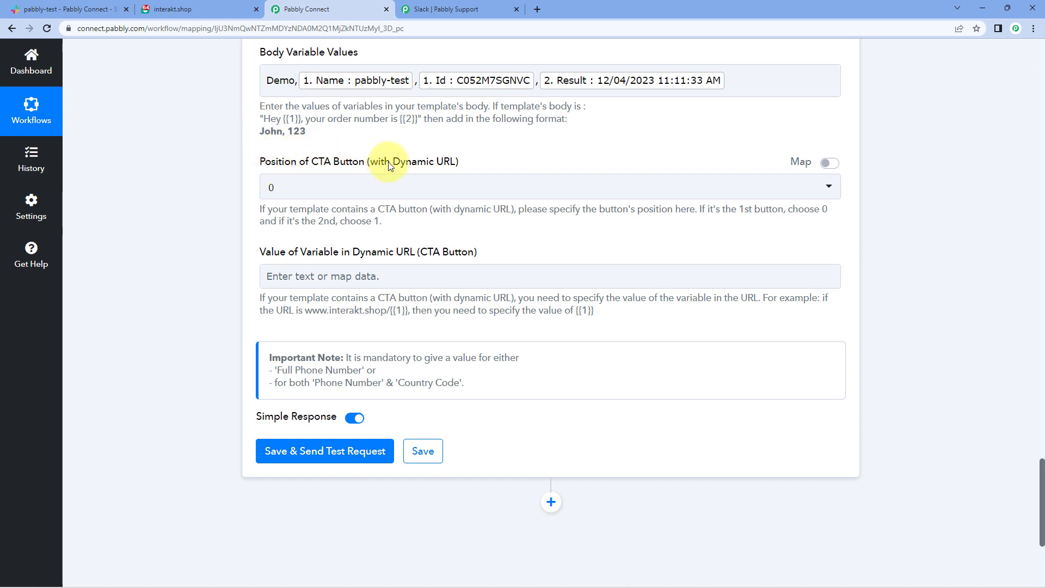
pyautogui.click(201, 9)
pyautogui.scroll(-3, 356, 341)
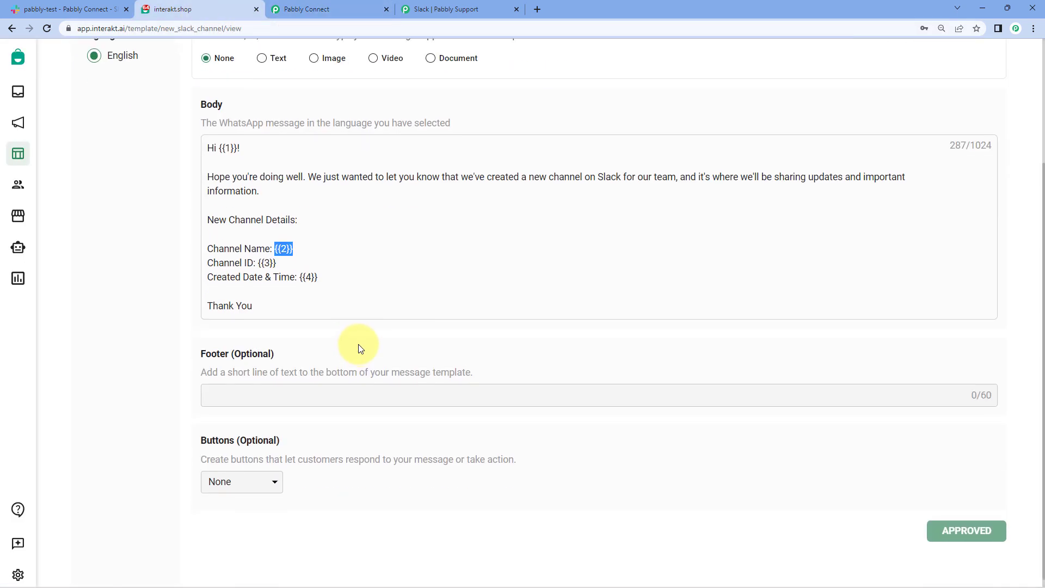
pyautogui.click(350, 421)
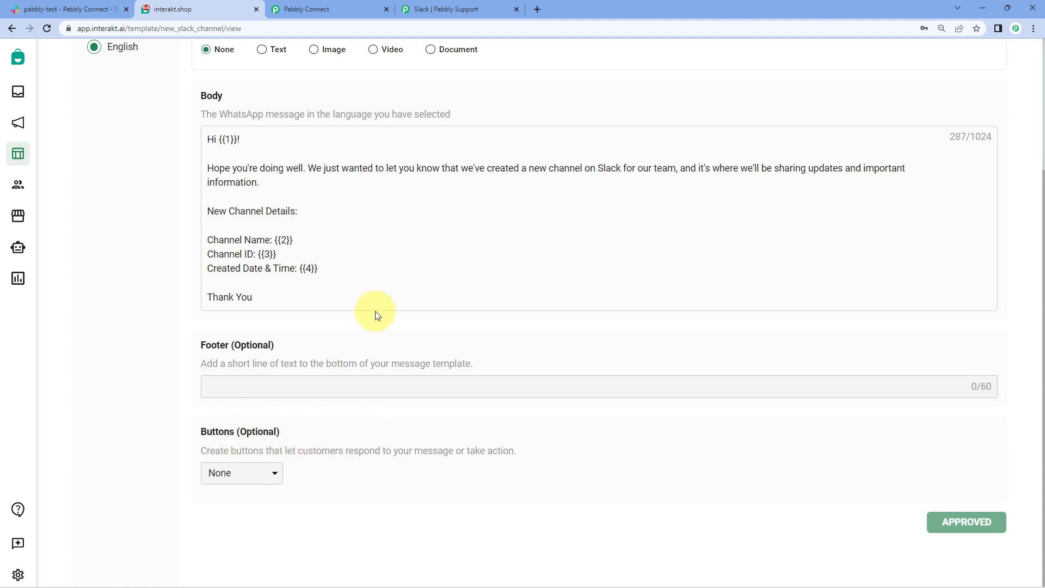
pyautogui.click(325, 9)
pyautogui.scroll(-1, 263, 210)
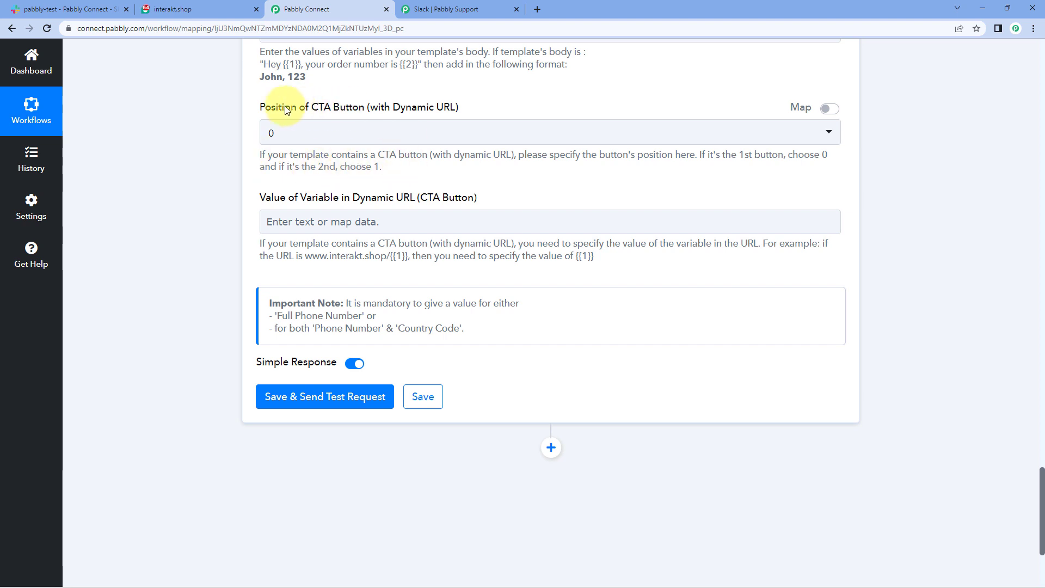
pyautogui.tripleClick(454, 109)
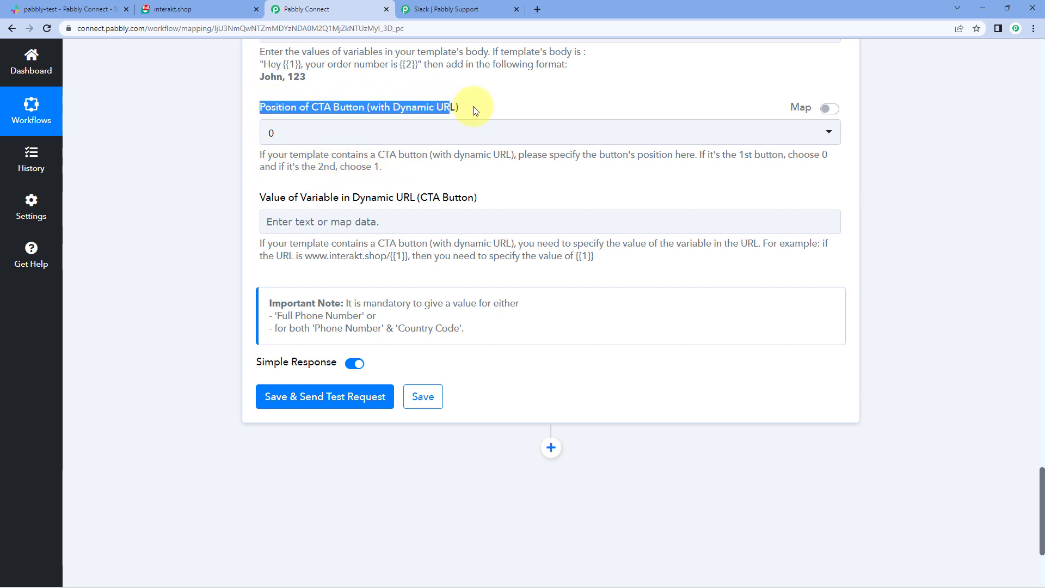
pyautogui.click(435, 118)
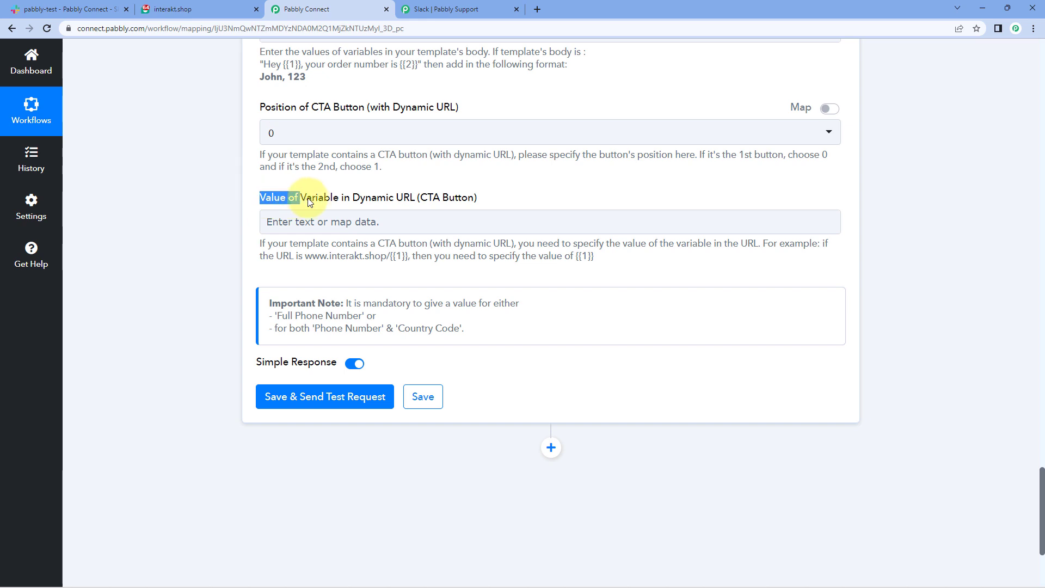
pyautogui.moveTo(294, 200); pyautogui.dragTo(426, 210)
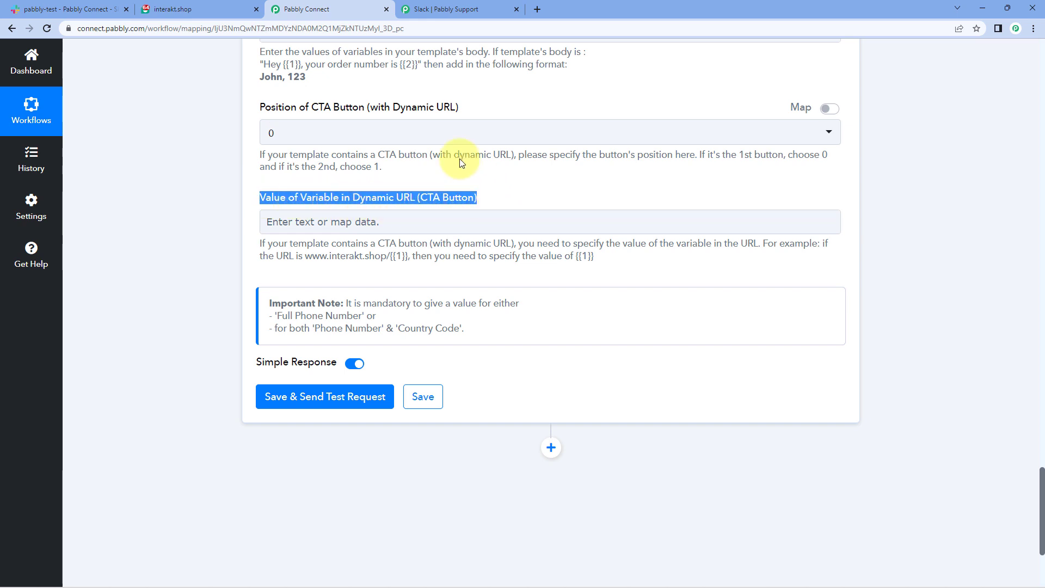
# Step: Recheck the template's button setting in Interakt, save the Interakt action and send its test request, and examine the recipient number in the response
pyautogui.click(207, 10)
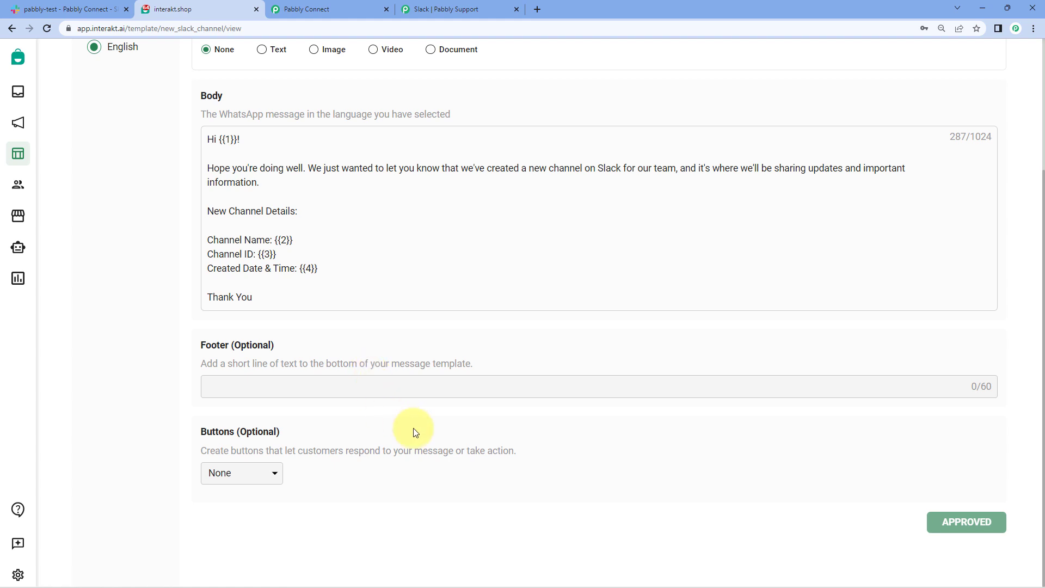
pyautogui.click(348, 9)
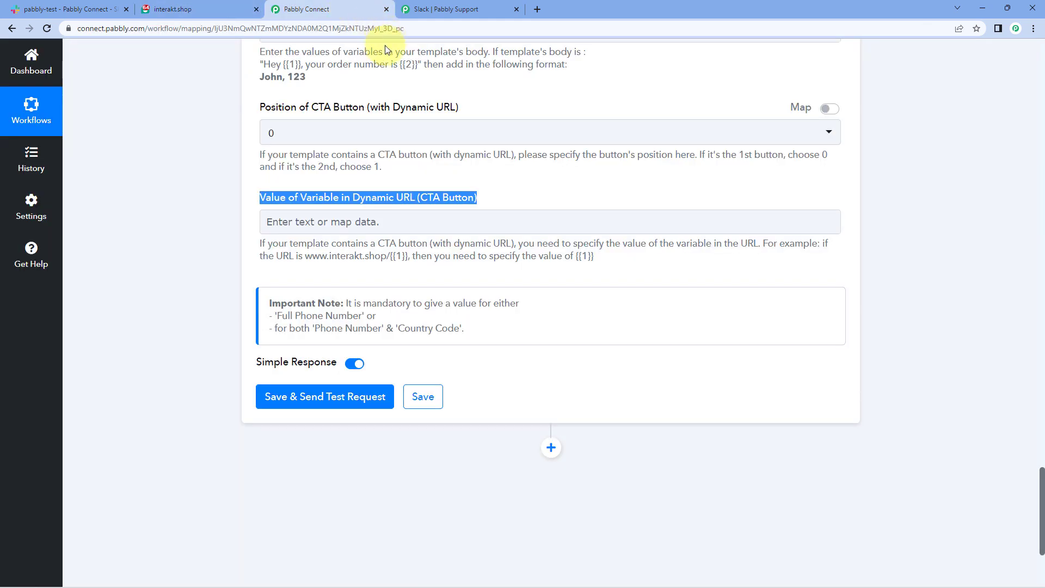
pyautogui.click(379, 187)
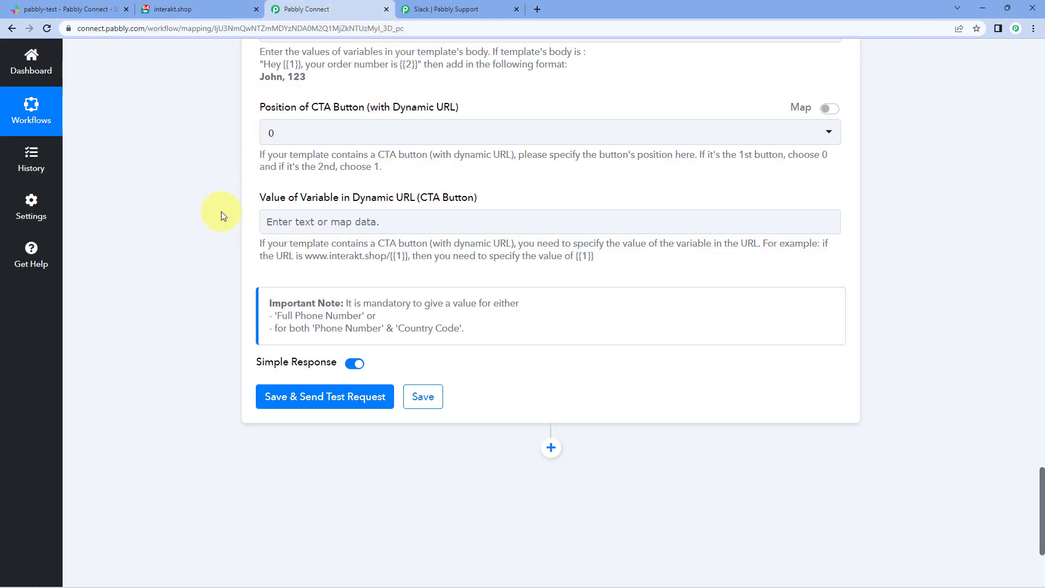
pyautogui.click(352, 393)
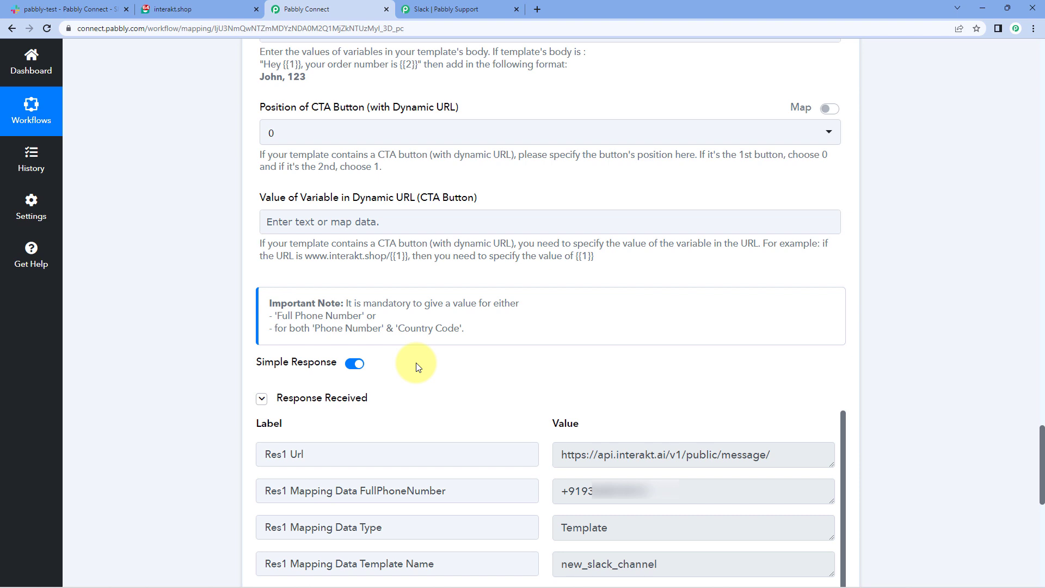
pyautogui.scroll(-2, 269, 308)
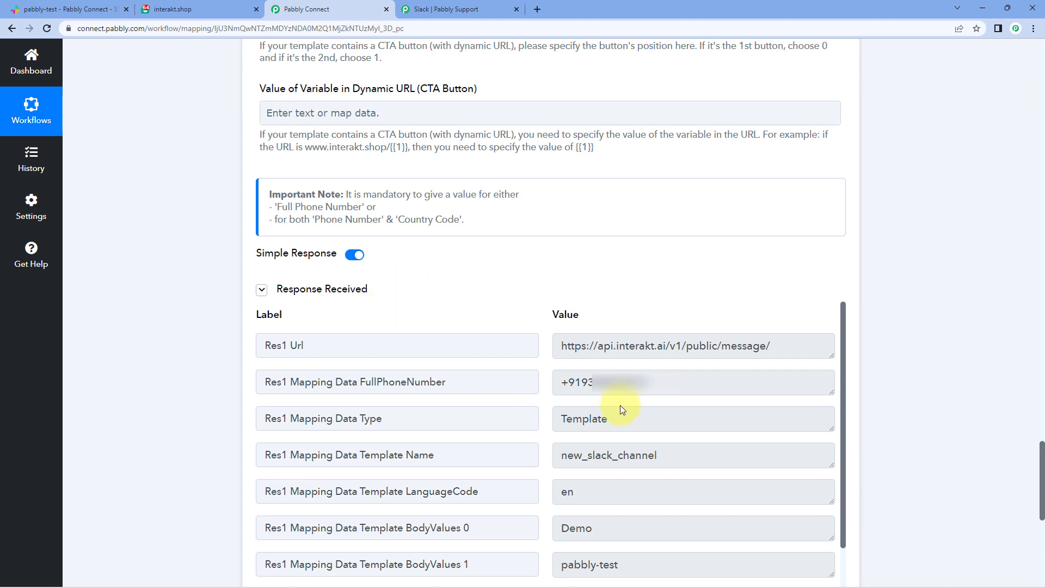
pyautogui.moveTo(662, 381); pyautogui.dragTo(561, 381)
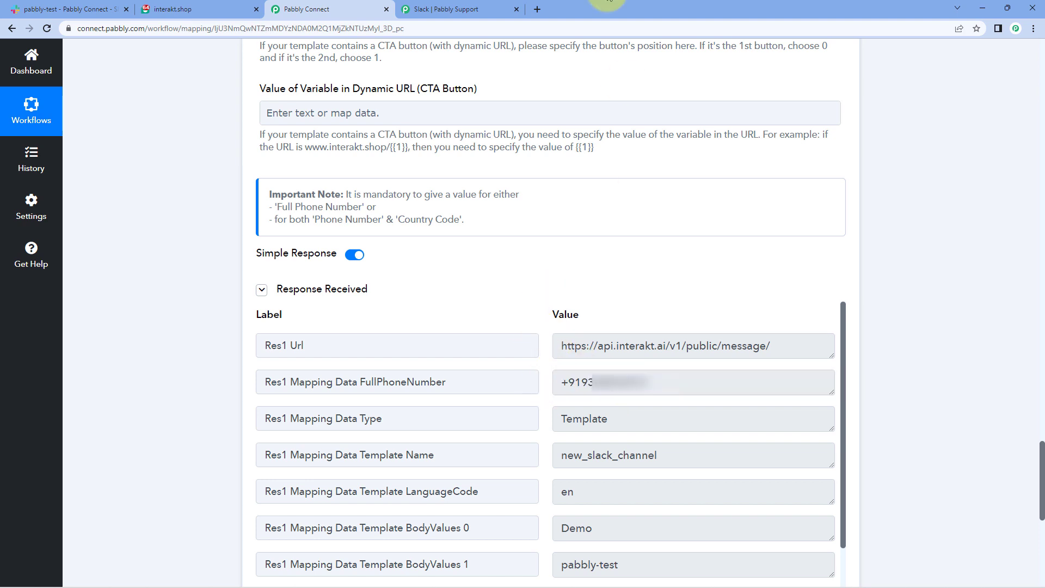
# Step: Open WhatsApp Web in a new browser tab and open the Interakt chat to read the test message
pyautogui.click(539, 9)
pyautogui.write('WE')
pyautogui.press('Return')
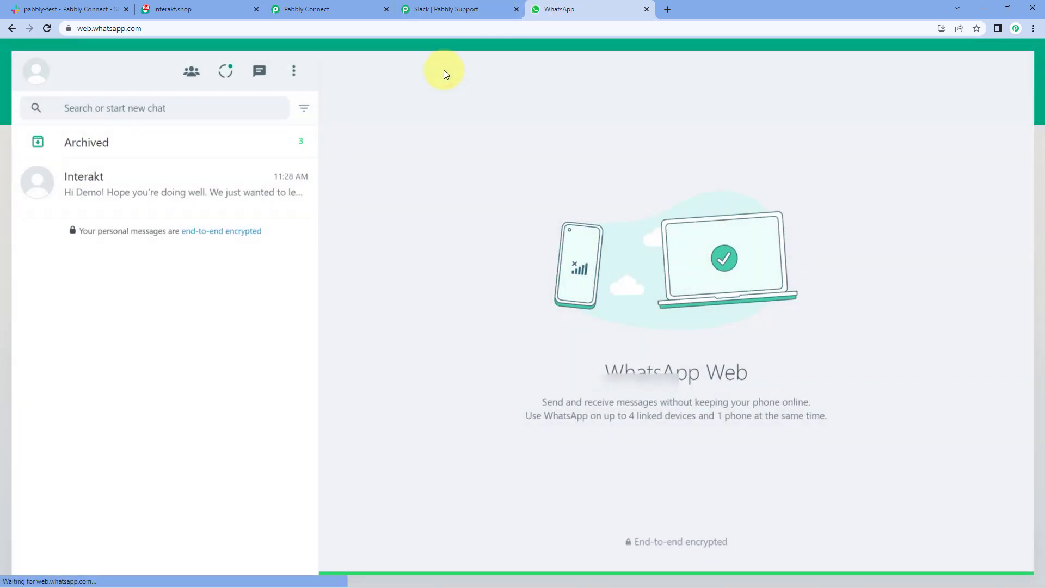
pyautogui.click(120, 206)
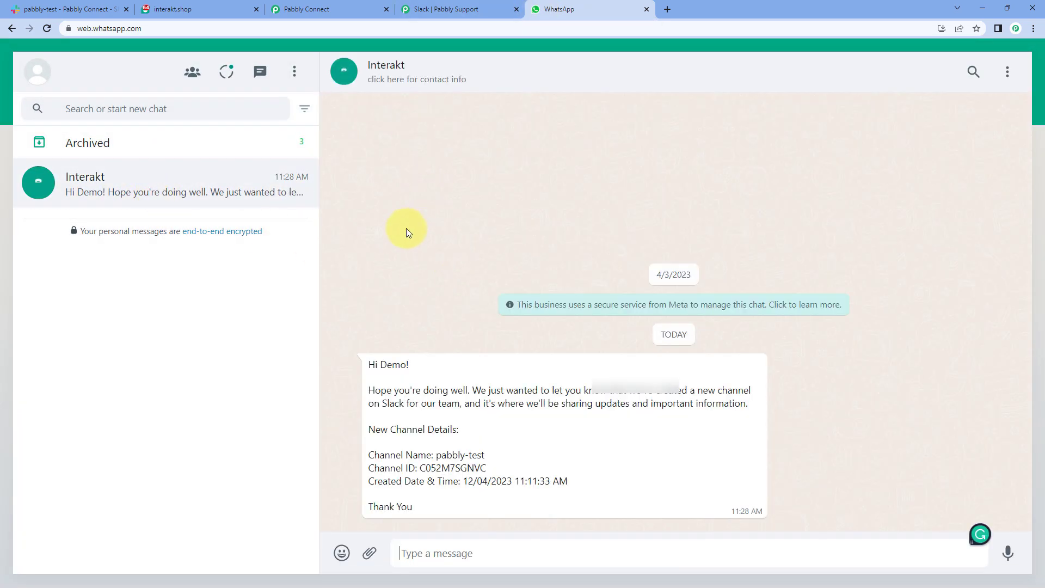
# Step: Compare the recipient number and the Body Variable Values in the Pabbly Connect Interakt action with the message received in WhatsApp
pyautogui.click(349, 9)
pyautogui.moveTo(672, 383); pyautogui.dragTo(565, 381)
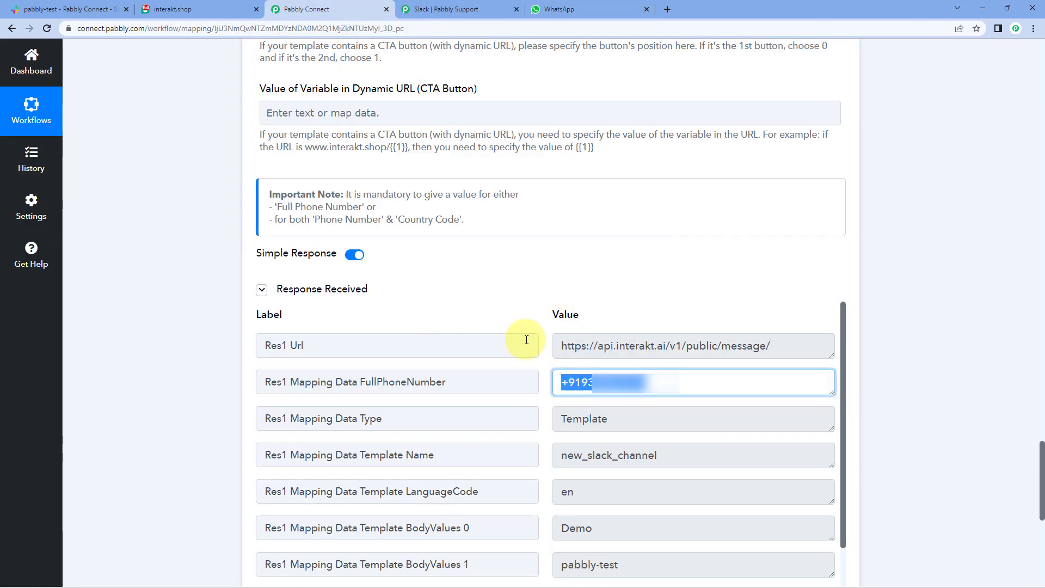
pyautogui.click(669, 383)
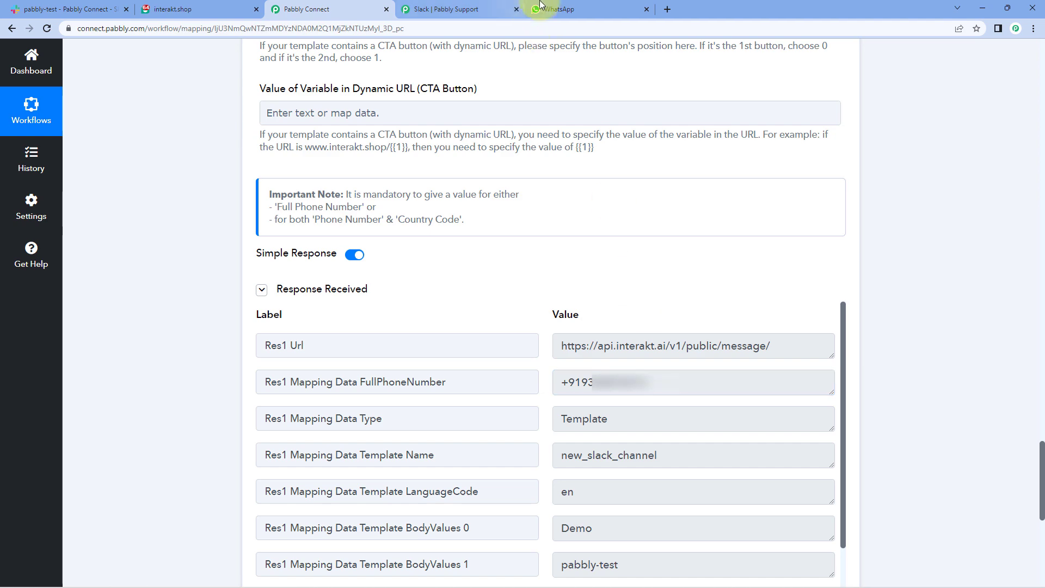
pyautogui.click(555, 9)
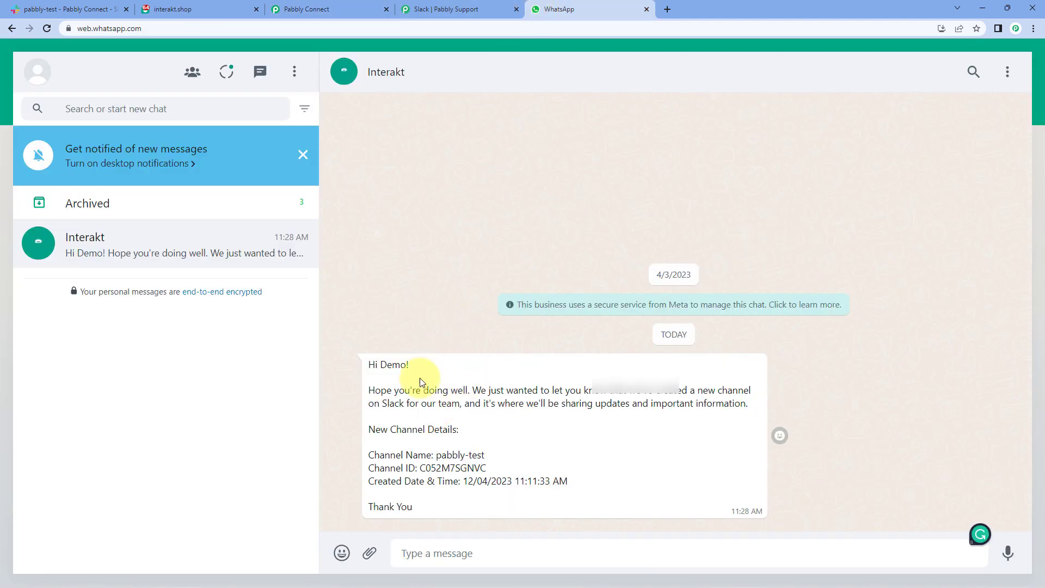
pyautogui.click(327, 9)
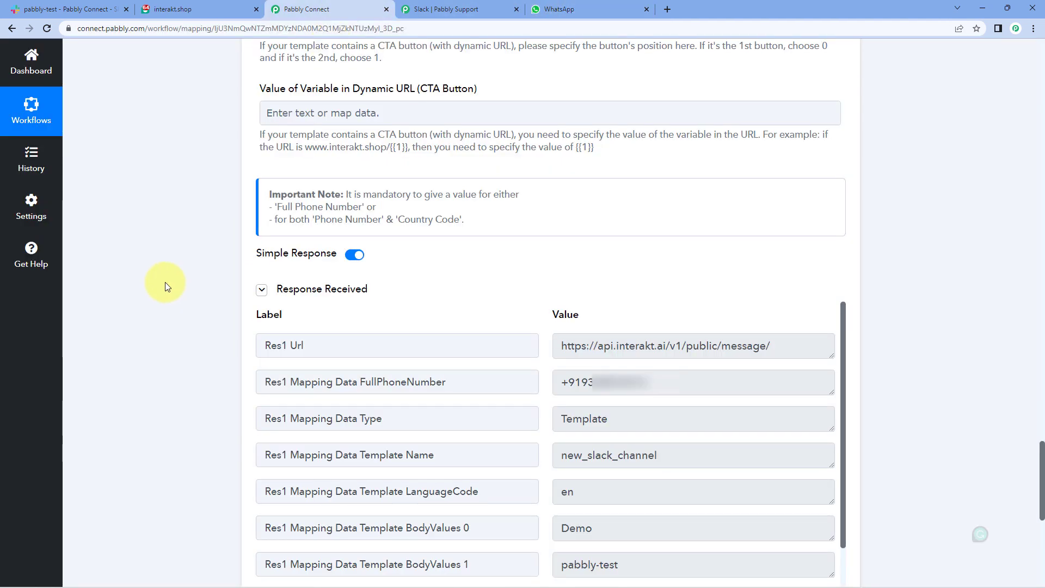
pyautogui.scroll(5, 165, 282)
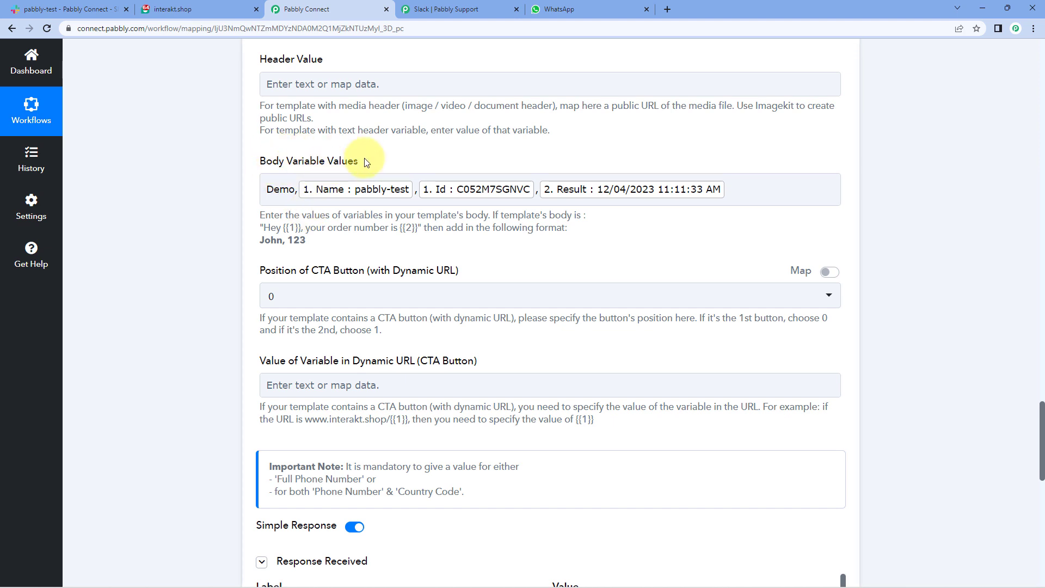
pyautogui.click(277, 188)
pyautogui.click(582, 5)
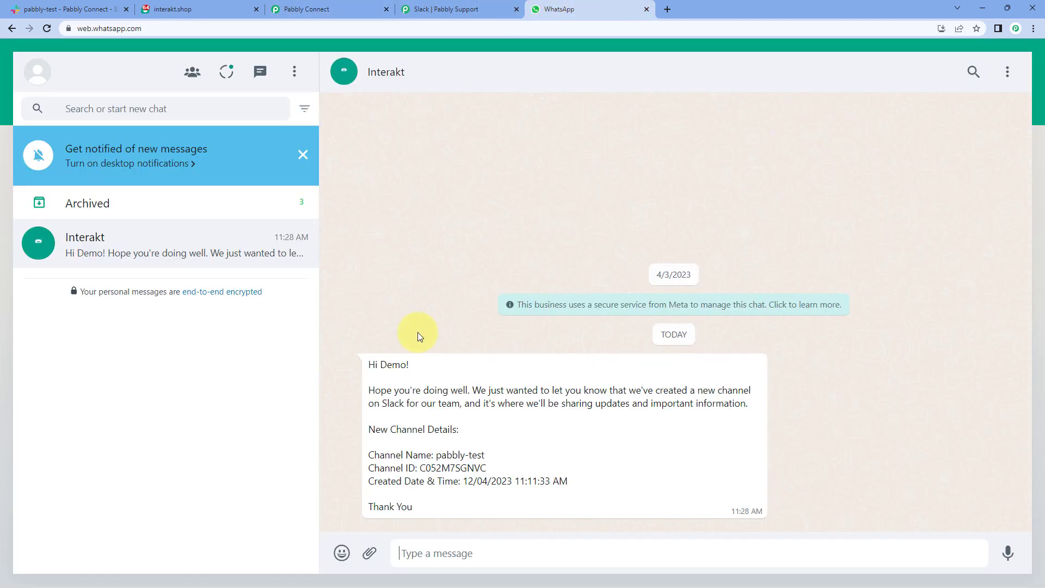
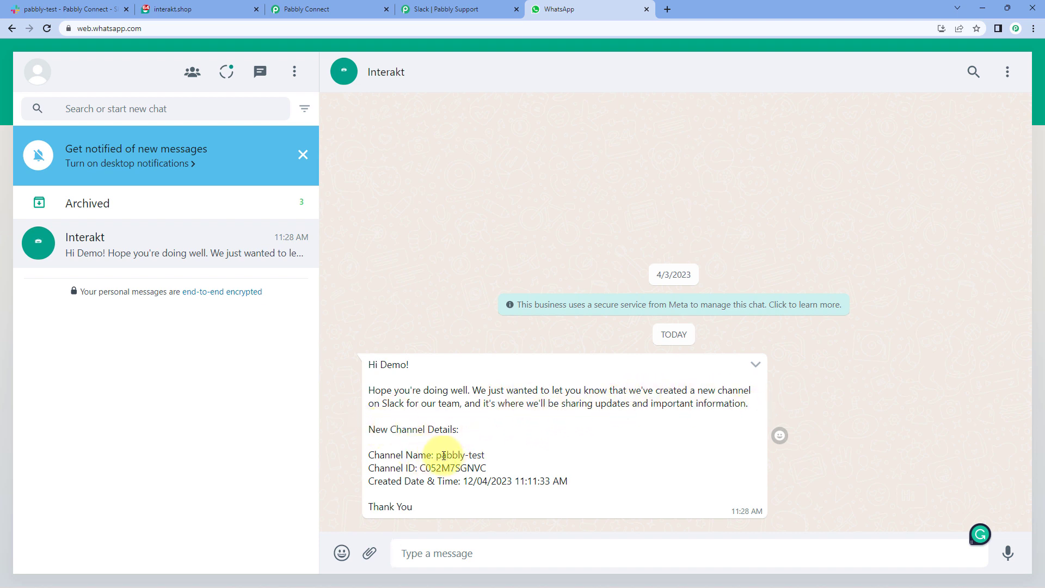
# Step: Compare the channel name and ID in the WhatsApp message with the pabbly-test channel in Slack, and check the message's creation date
pyautogui.moveTo(435, 455); pyautogui.dragTo(485, 456)
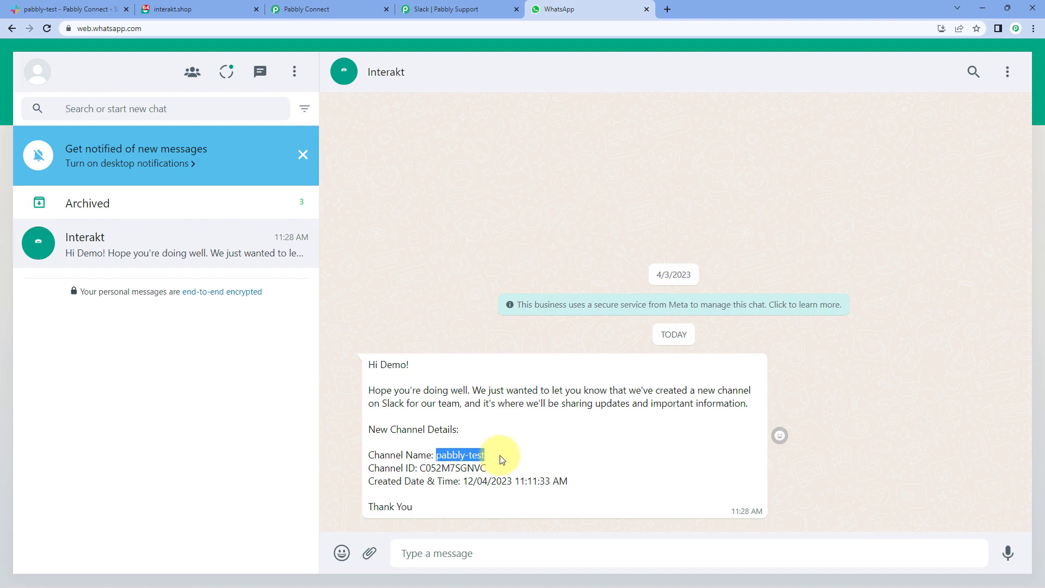
pyautogui.click(68, 8)
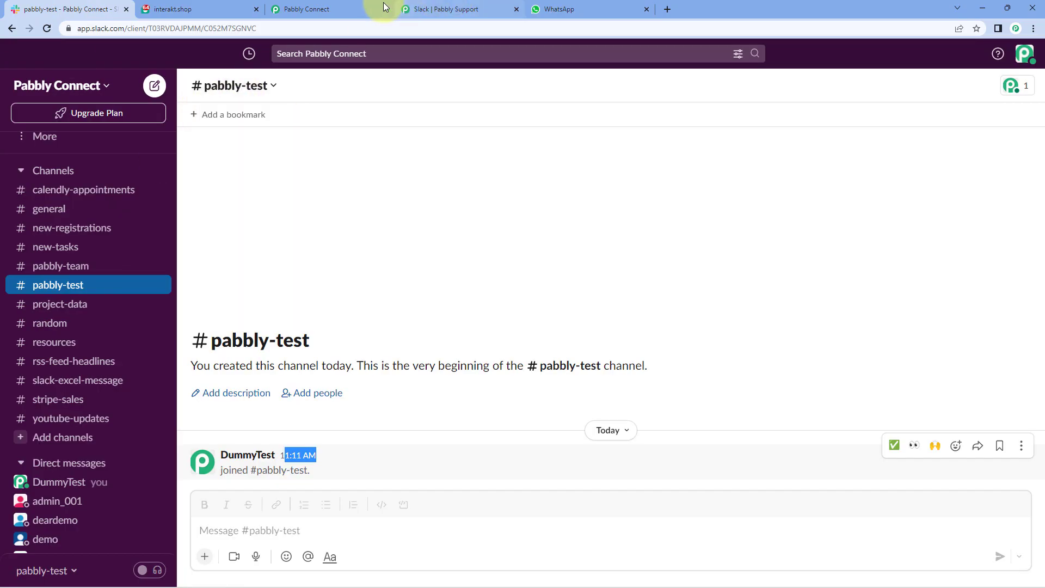
pyautogui.click(582, 8)
pyautogui.moveTo(487, 468); pyautogui.dragTo(420, 469)
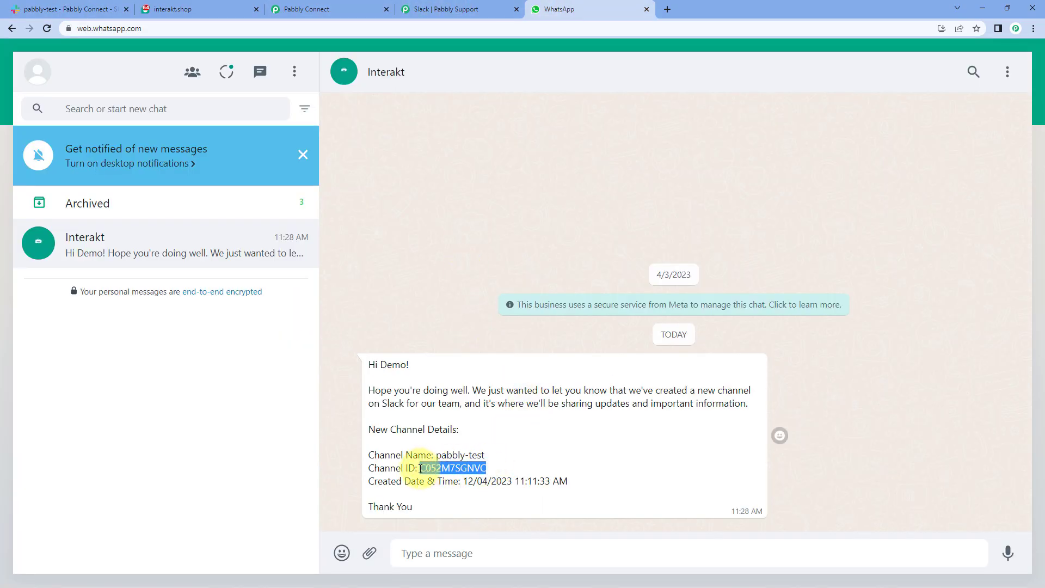
pyautogui.click(54, 9)
pyautogui.moveTo(229, 28); pyautogui.dragTo(276, 28)
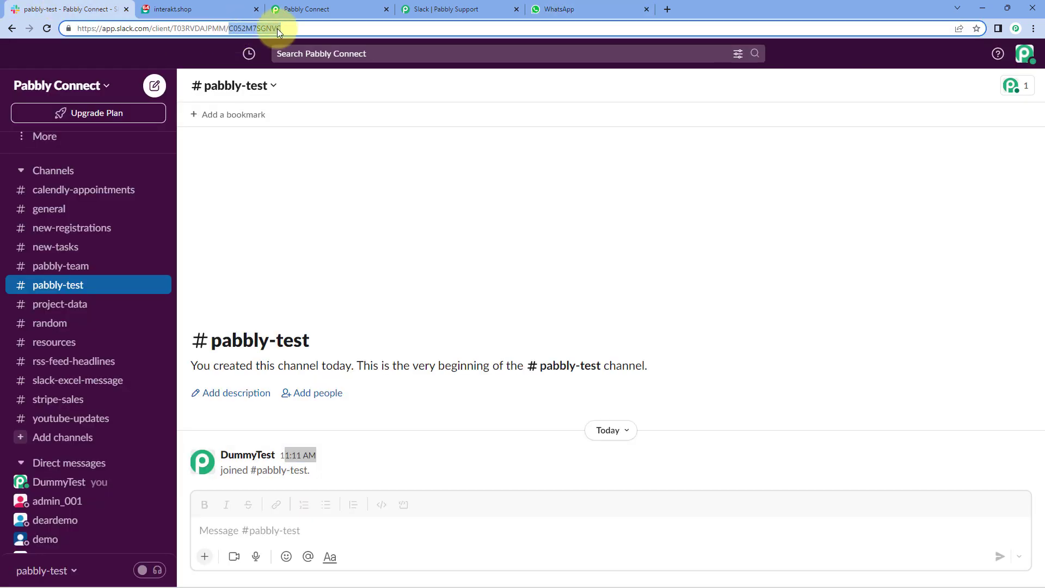
pyautogui.click(644, 6)
pyautogui.moveTo(568, 481); pyautogui.dragTo(467, 477)
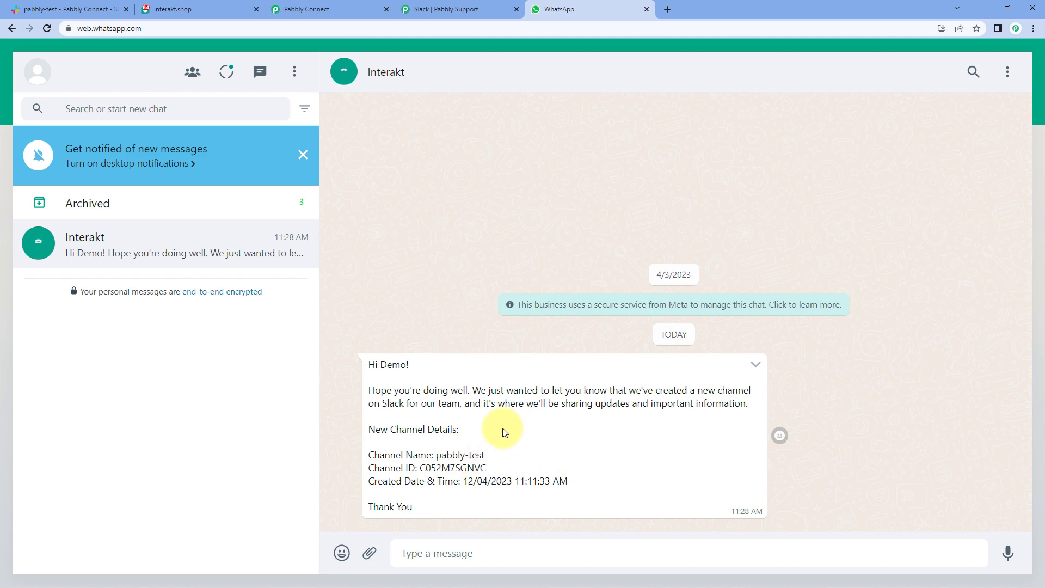
# Step: Return to Pabbly Connect, review the Slack to Interakt workflow from its last action up to the trigger, and collapse all its steps
pyautogui.click(341, 4)
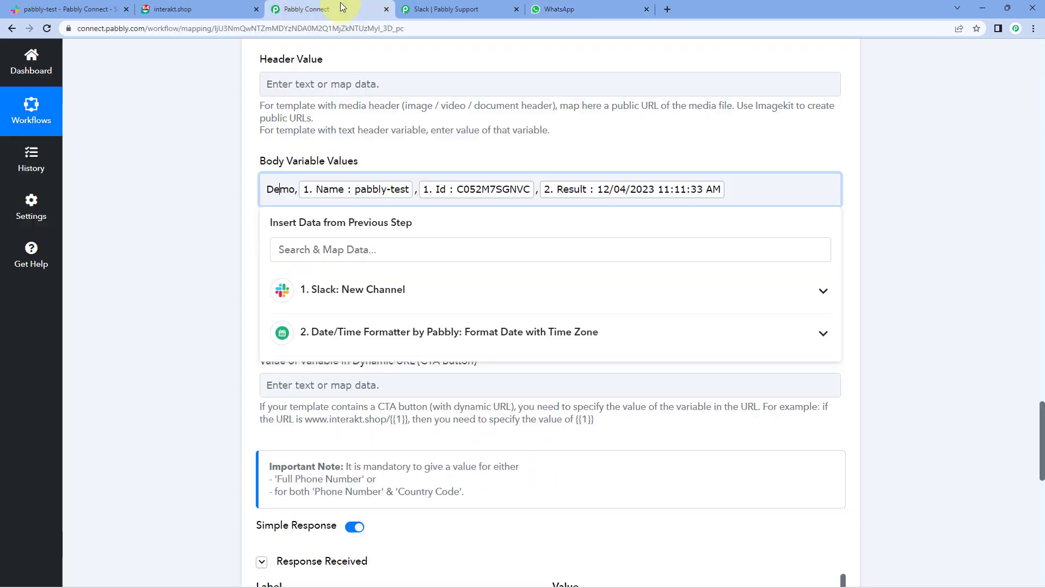
pyautogui.click(180, 191)
pyautogui.scroll(4, 190, 208)
pyautogui.scroll(10, 190, 208)
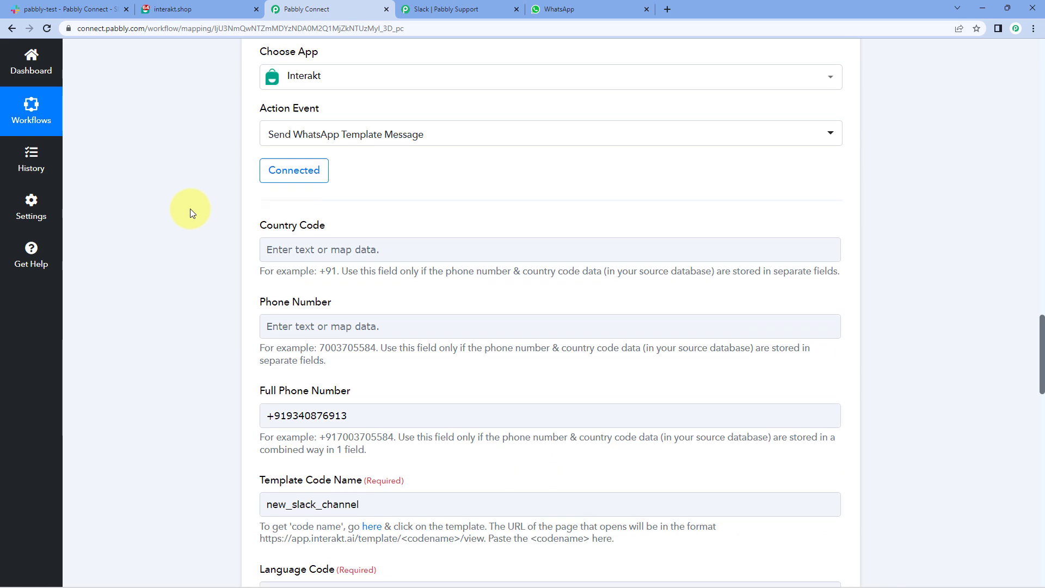
pyautogui.scroll(4, 876, 273)
pyautogui.scroll(12, 877, 273)
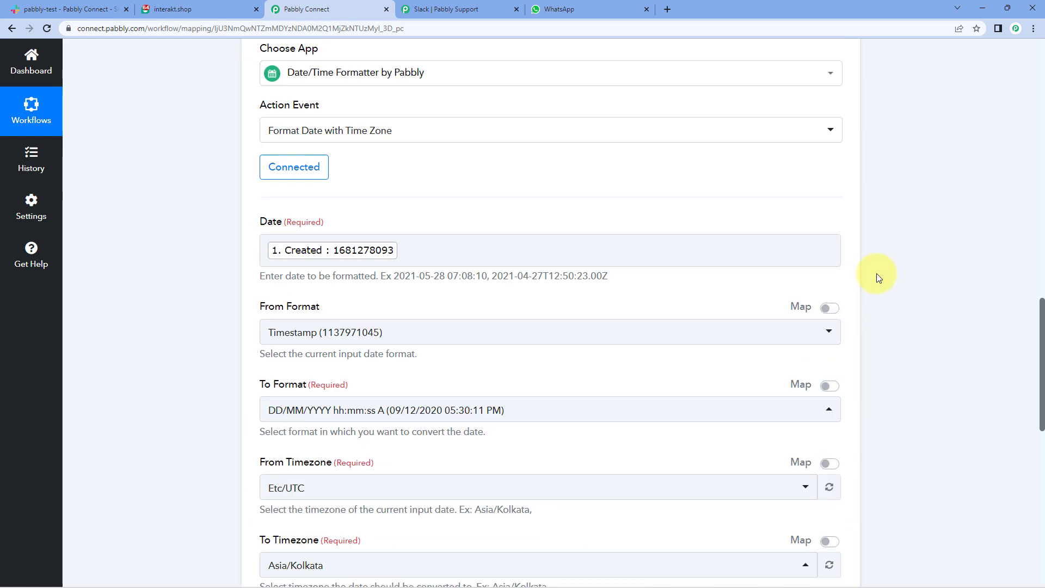
pyautogui.scroll(10, 883, 272)
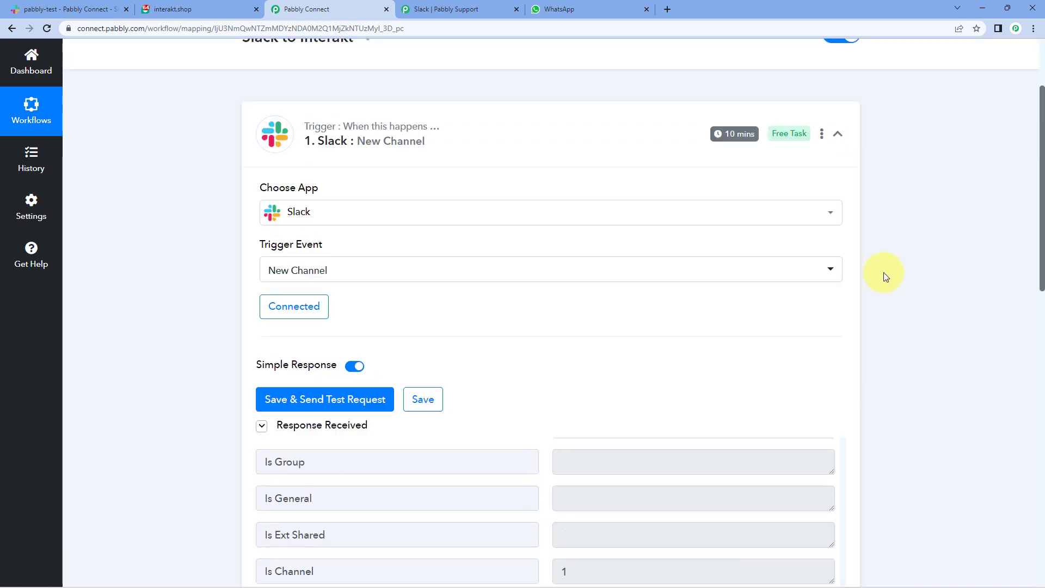
pyautogui.click(836, 172)
pyautogui.scroll(1, 506, 118)
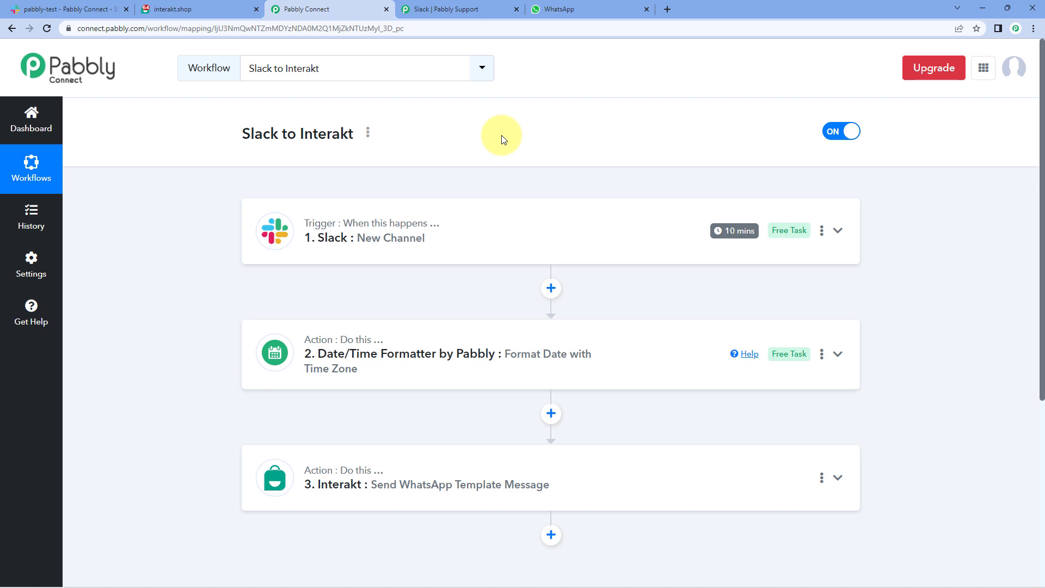
# Step: Create a new public Slack channel named real-time-test without adding people to it
pyautogui.click(54, 9)
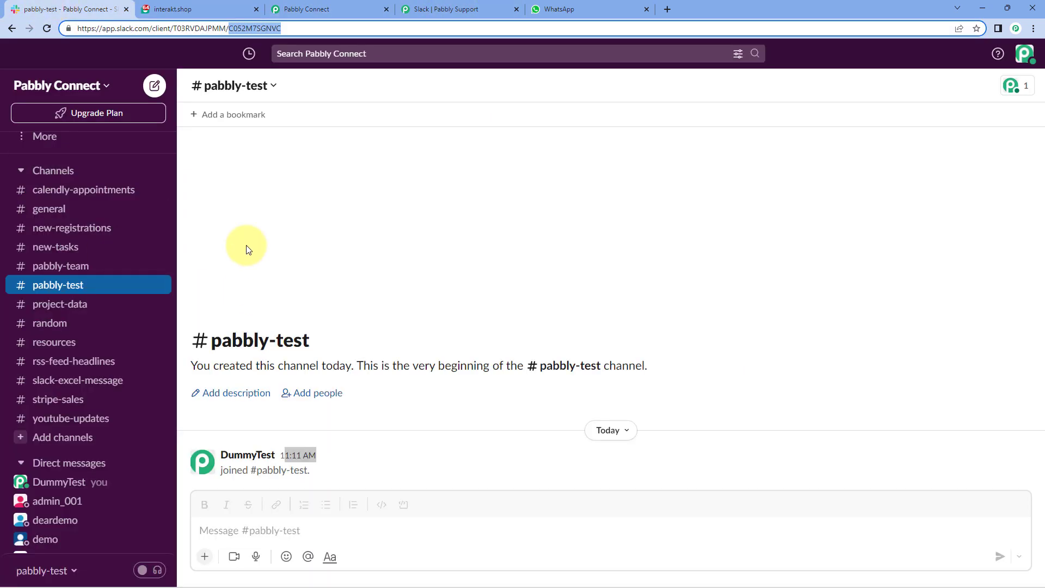
pyautogui.click(74, 438)
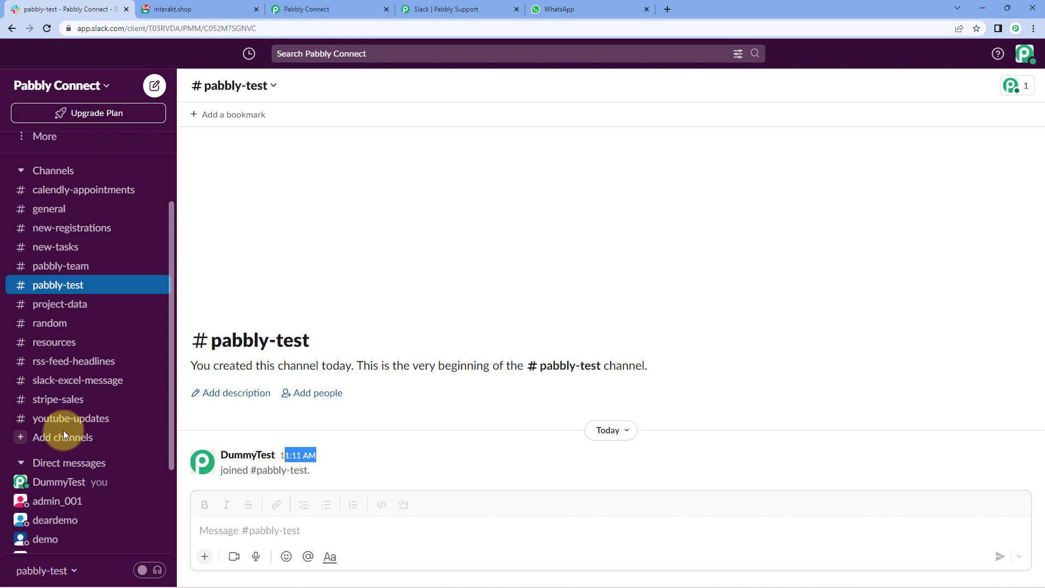
pyautogui.click(72, 466)
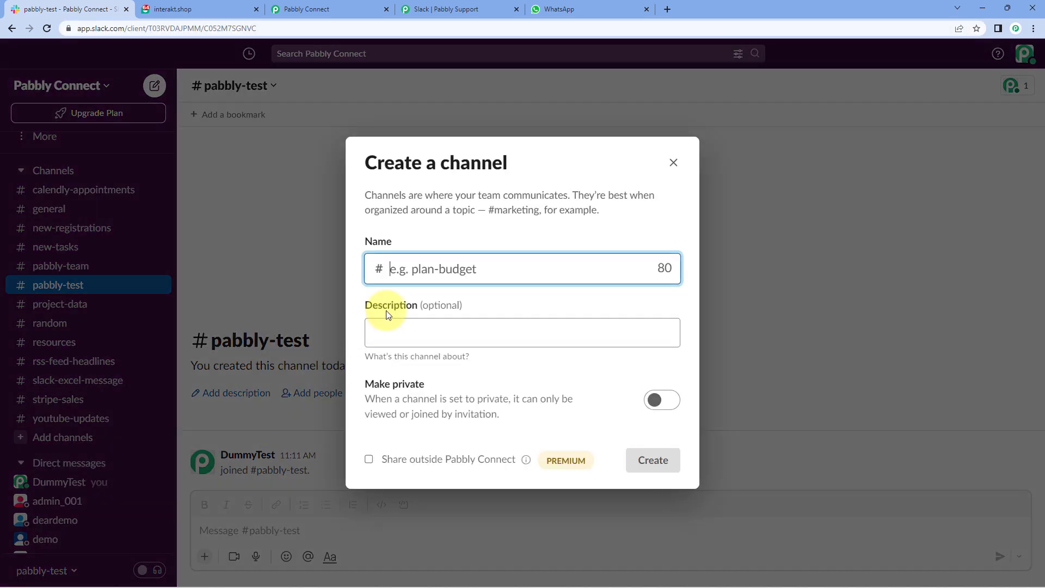
pyautogui.write('real-time-t')
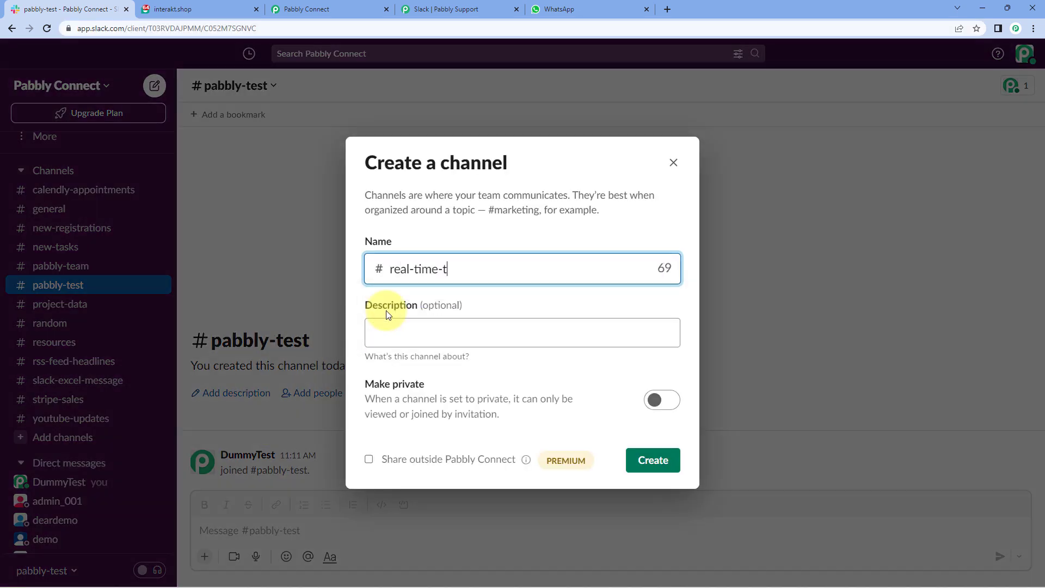
pyautogui.write('est')
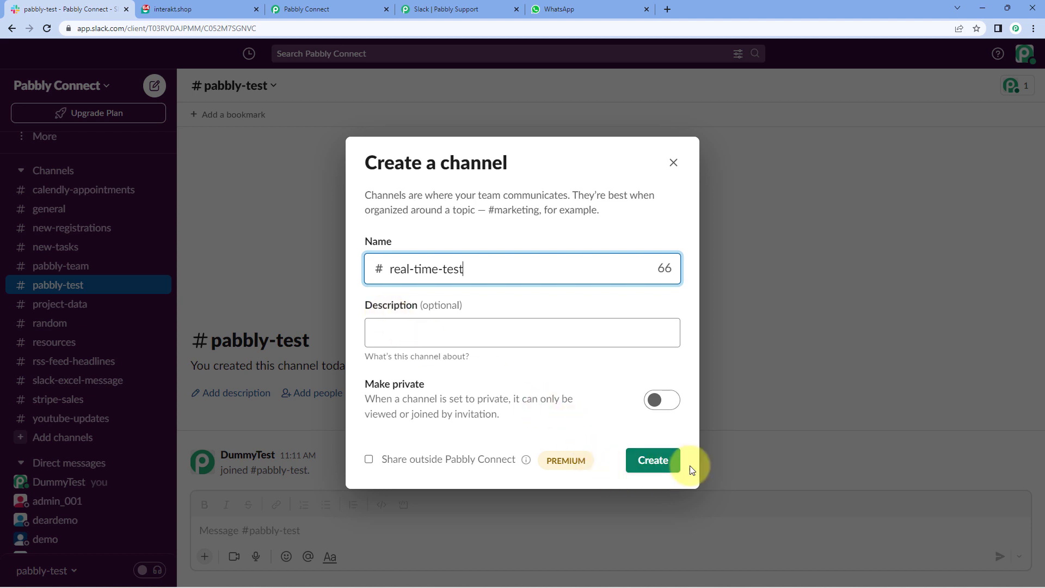
pyautogui.click(673, 465)
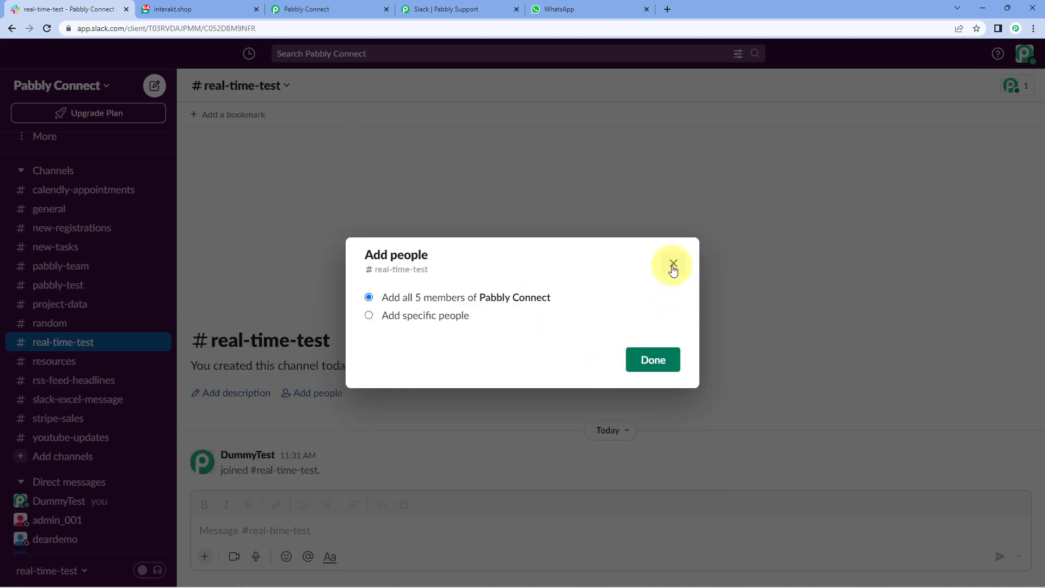
pyautogui.click(673, 263)
pyautogui.click(643, 361)
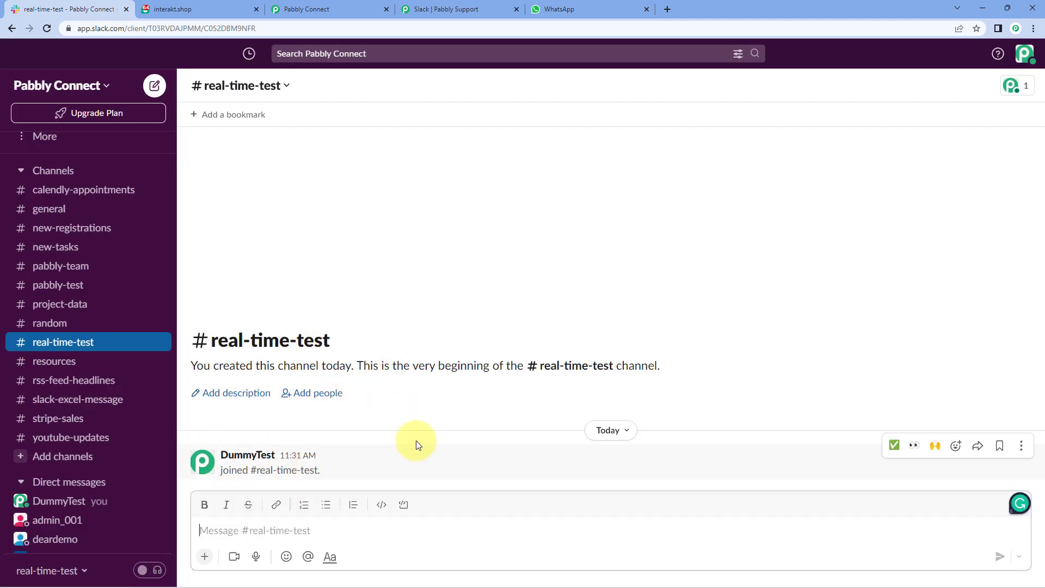
# Step: Check the Slack trigger's polling interval in Pabbly Connect and read the message for the real-time-test channel in WhatsApp
pyautogui.click(328, 7)
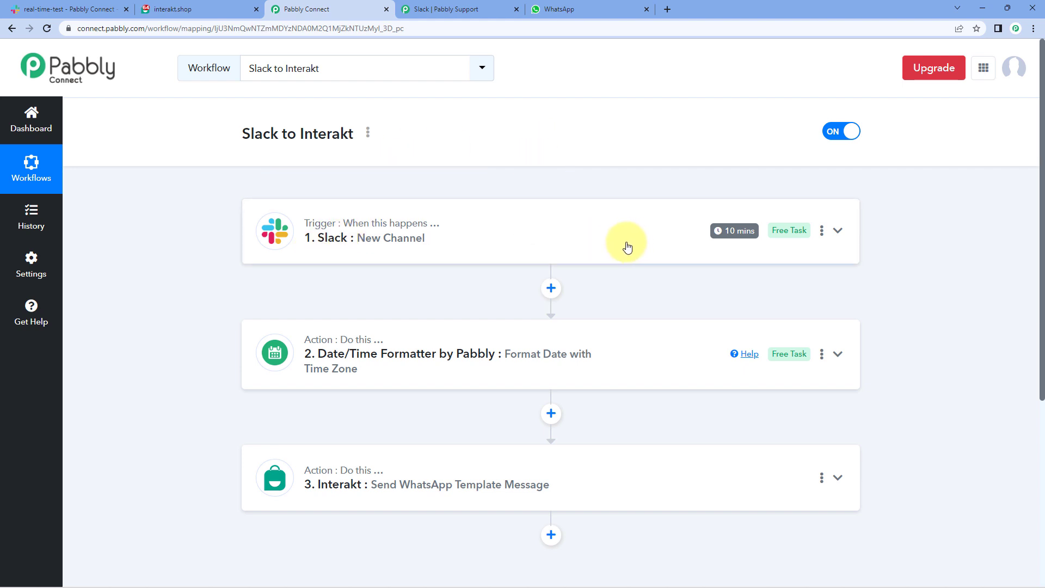
pyautogui.moveTo(727, 234)
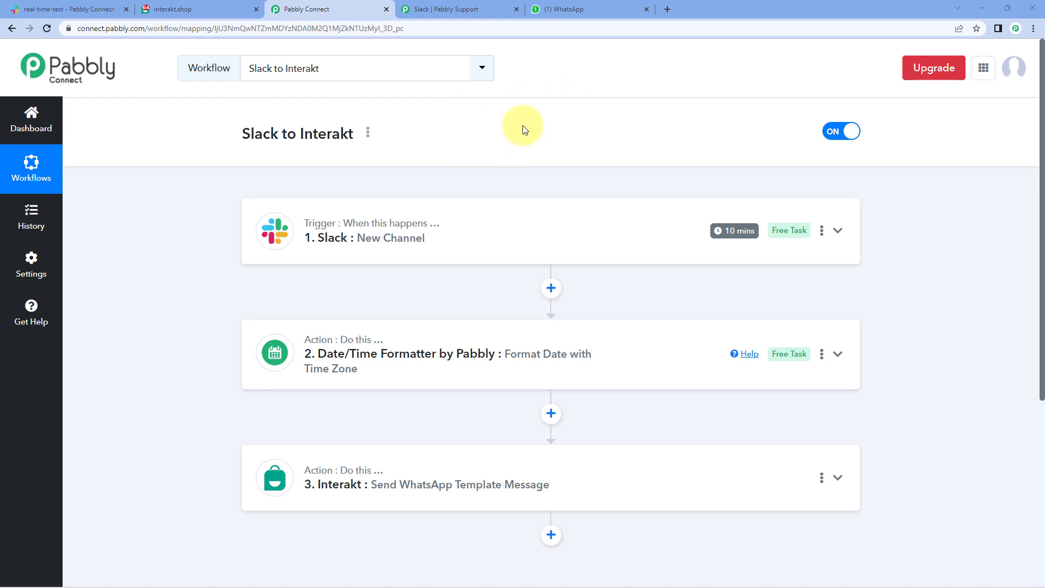
pyautogui.click(596, 8)
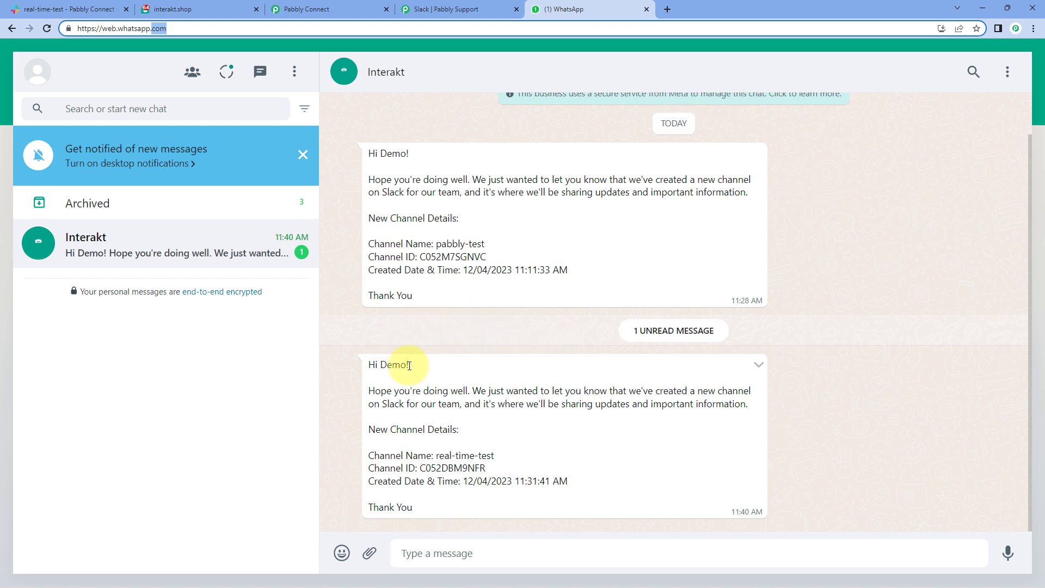
# Step: Check the recipient name in the newest Interakt WhatsApp message and compare its channel name with the real-time-test channel in Slack
pyautogui.click(438, 335)
pyautogui.doubleClick(393, 365)
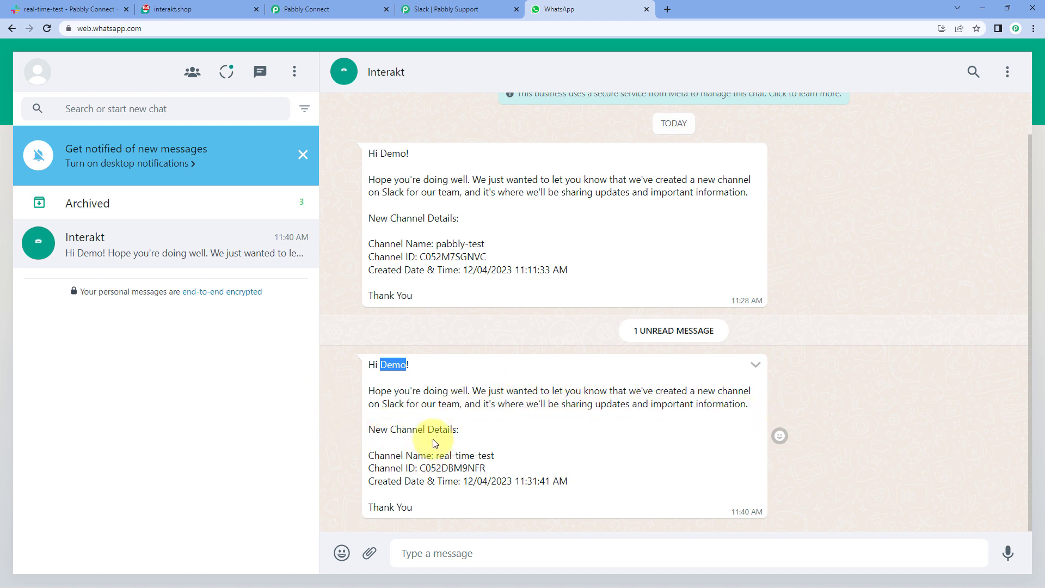
pyautogui.moveTo(437, 457); pyautogui.dragTo(494, 458)
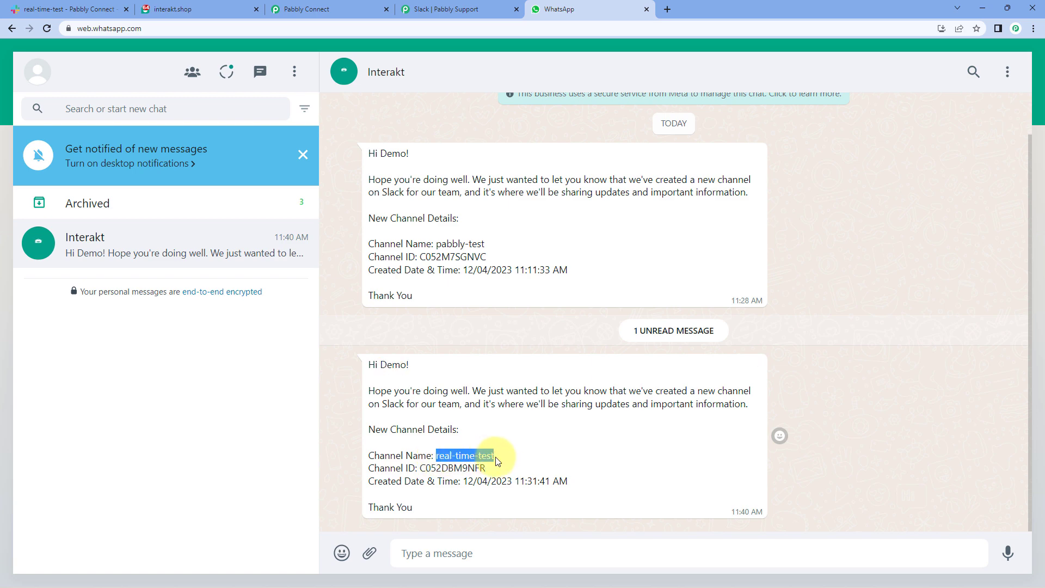
pyautogui.click(88, 9)
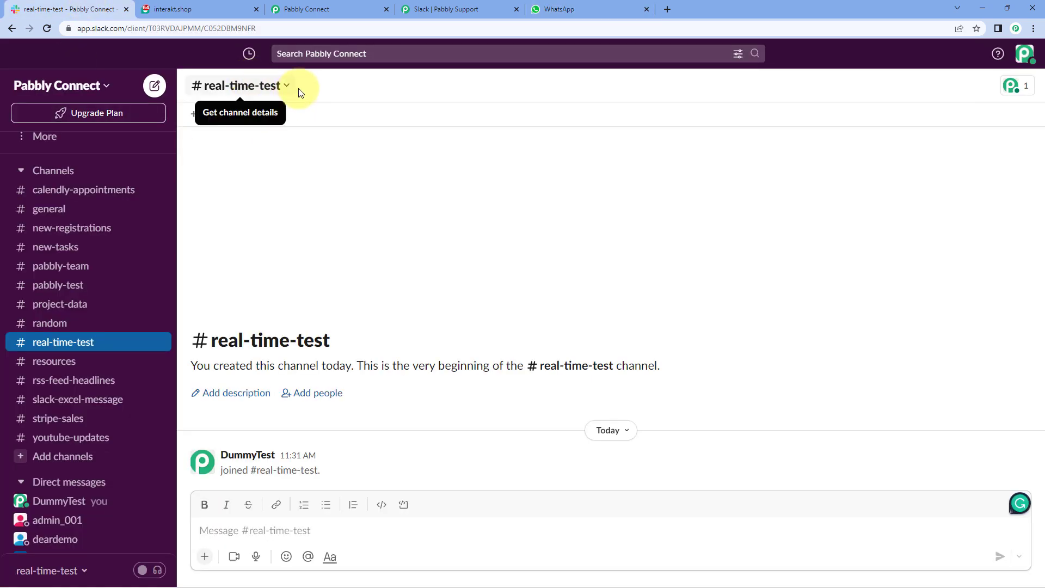
pyautogui.moveTo(294, 86); pyautogui.dragTo(198, 86)
pyautogui.click(223, 140)
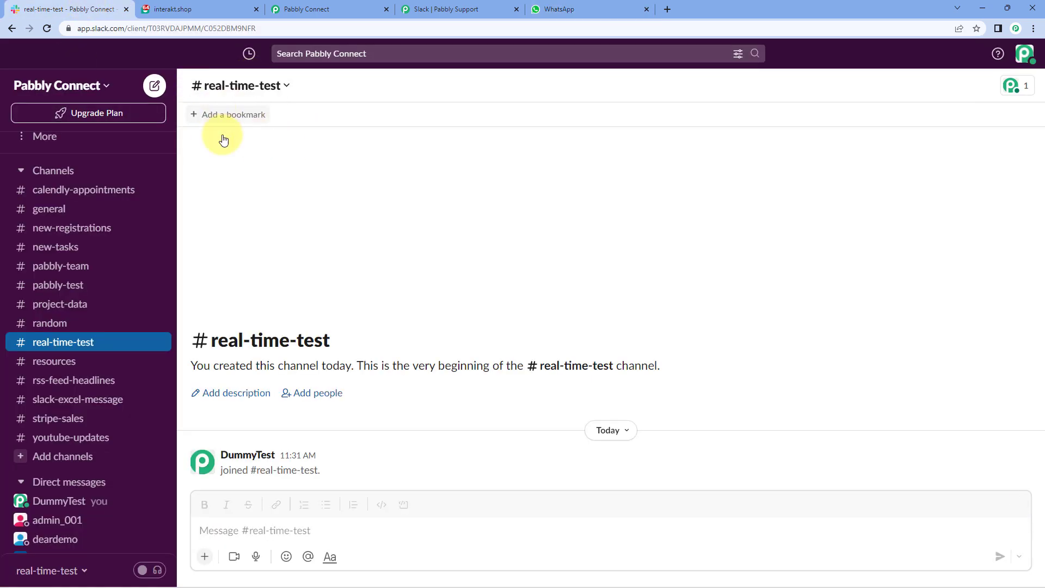
# Step: Compare the channel ID in the newest WhatsApp message with the ID in the real-time-test channel's Slack URL
pyautogui.click(558, 9)
pyautogui.moveTo(485, 468); pyautogui.dragTo(420, 468)
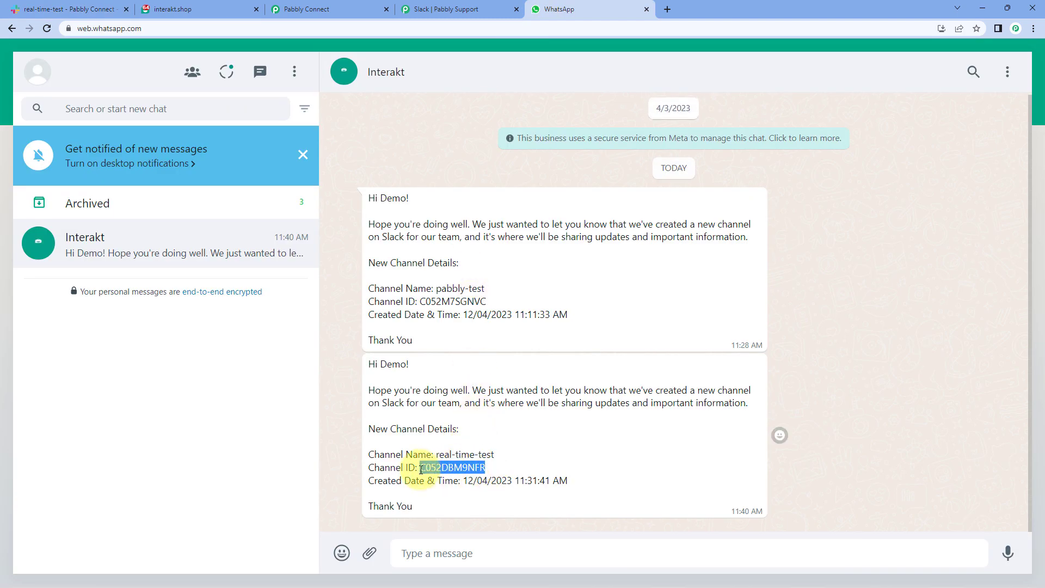
pyautogui.click(90, 8)
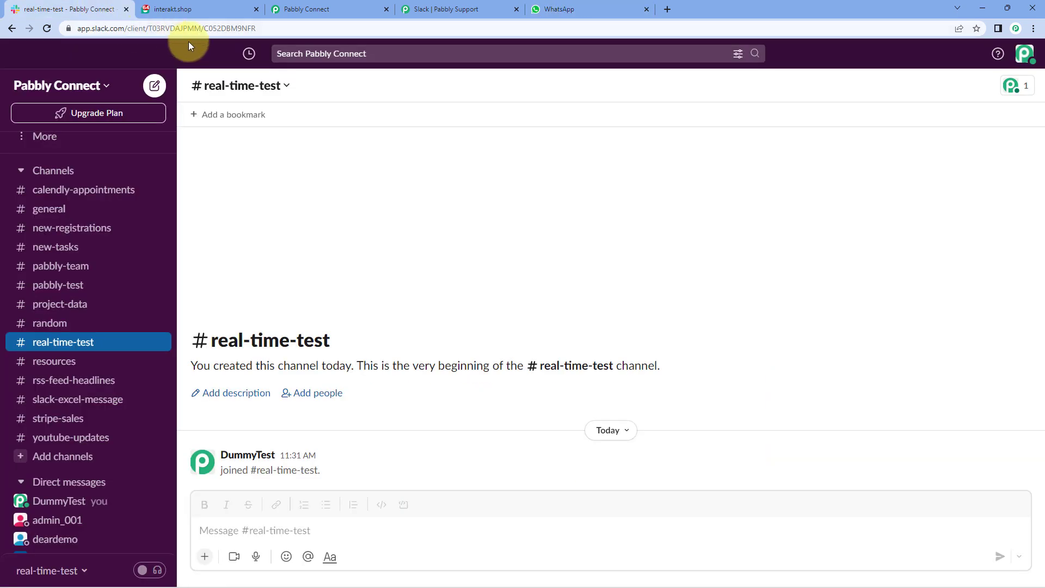
pyautogui.doubleClick(243, 33)
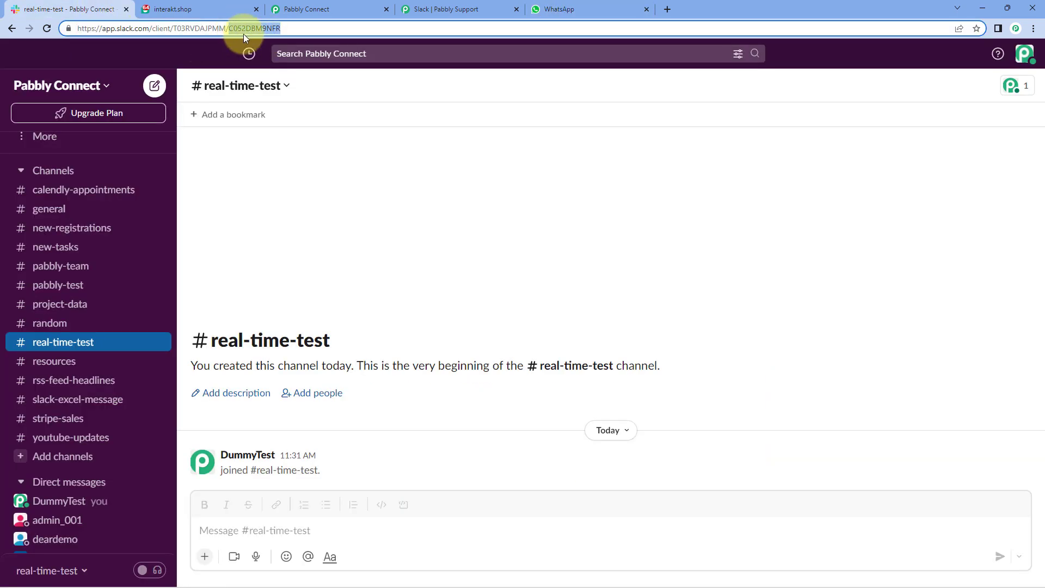
# Step: Compare the WhatsApp message's created date and time with the join timestamp in Slack's real-time-test channel, and return to the Pabbly Connect workflow
pyautogui.click(588, 5)
pyautogui.moveTo(583, 482); pyautogui.dragTo(463, 481)
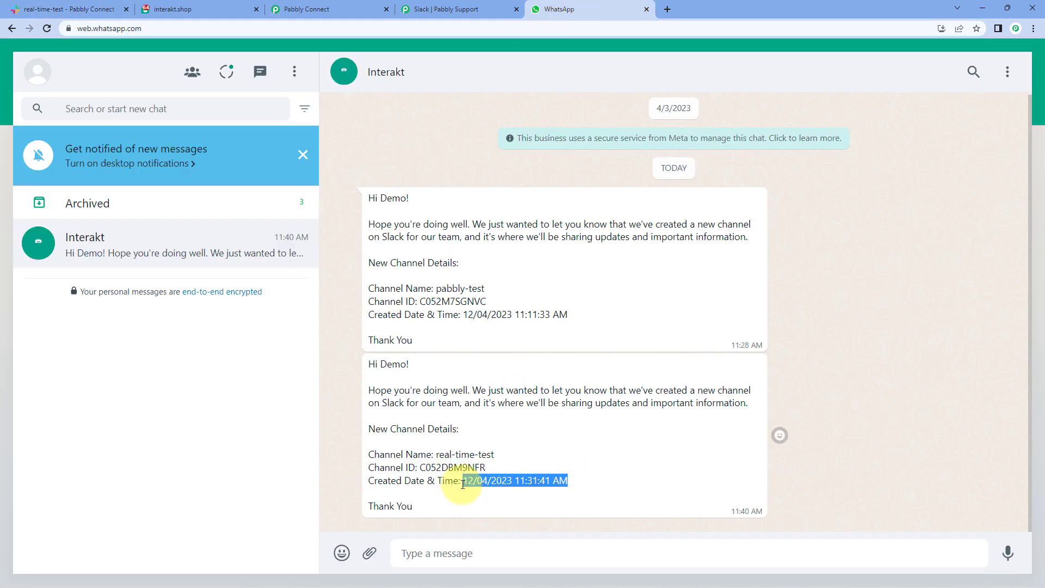
pyautogui.click(89, 5)
pyautogui.moveTo(290, 461)
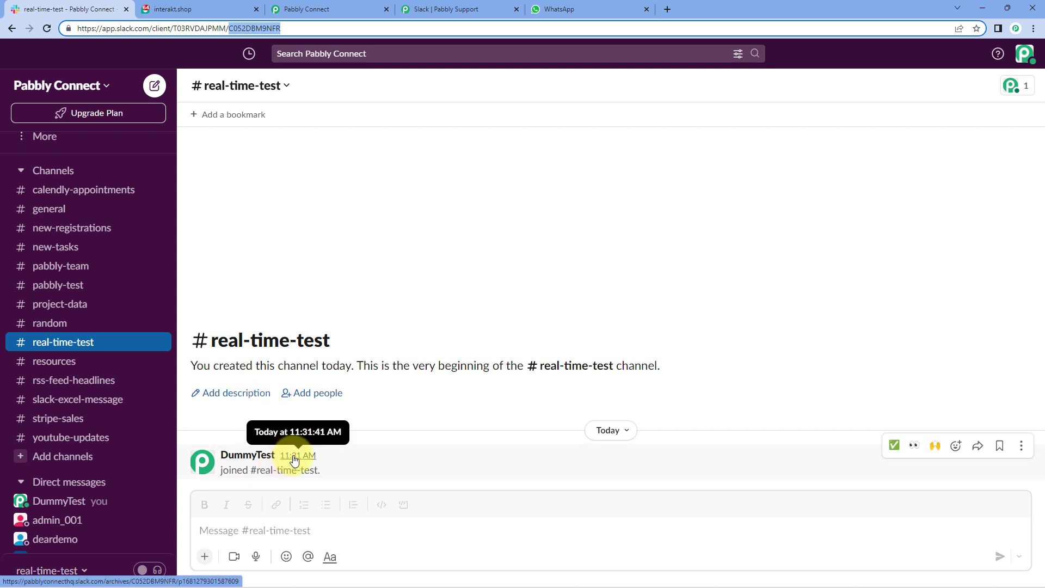
pyautogui.click(443, 64)
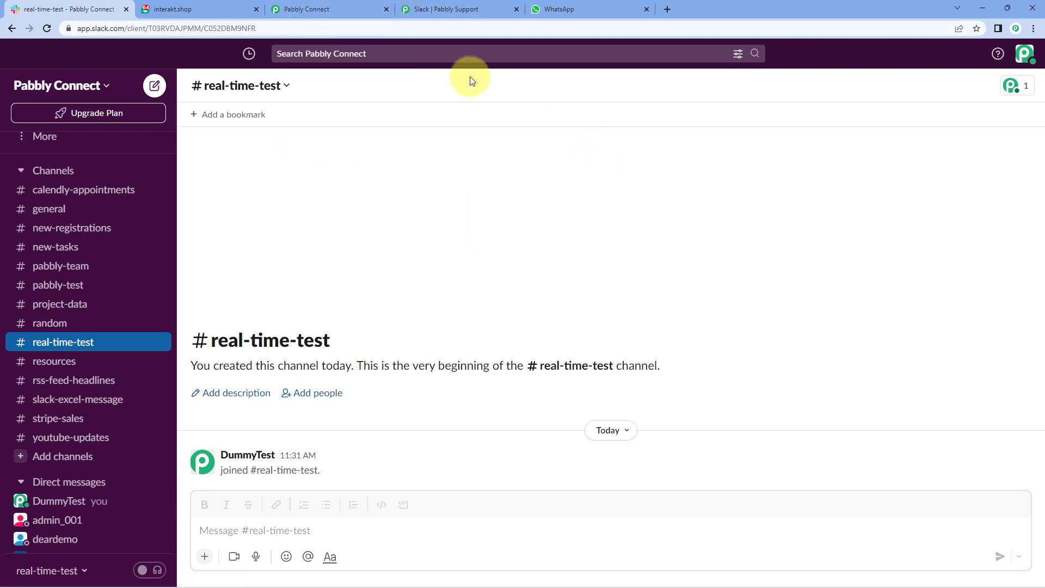
pyautogui.click(482, 4)
pyautogui.click(344, 4)
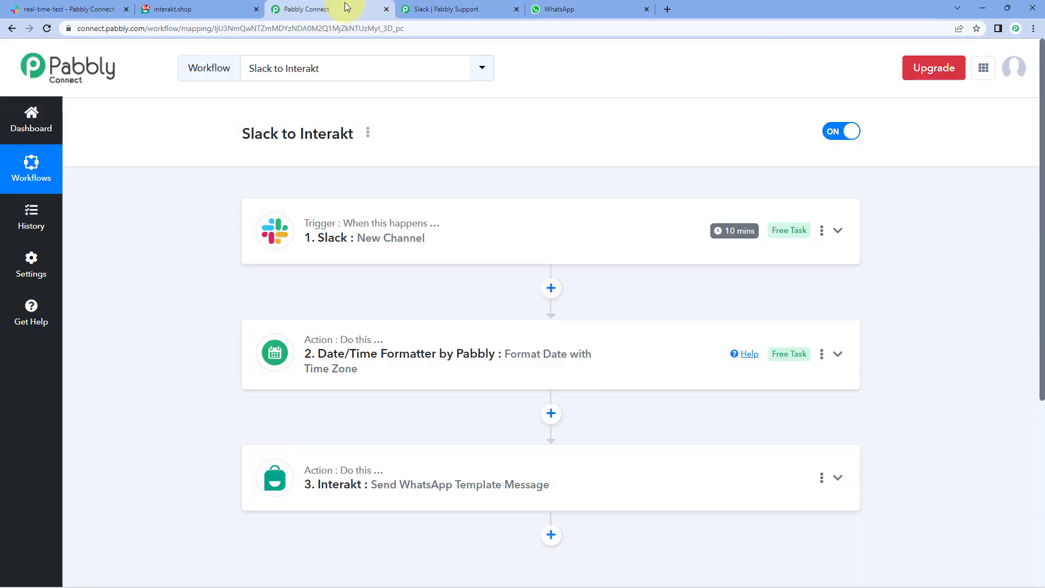